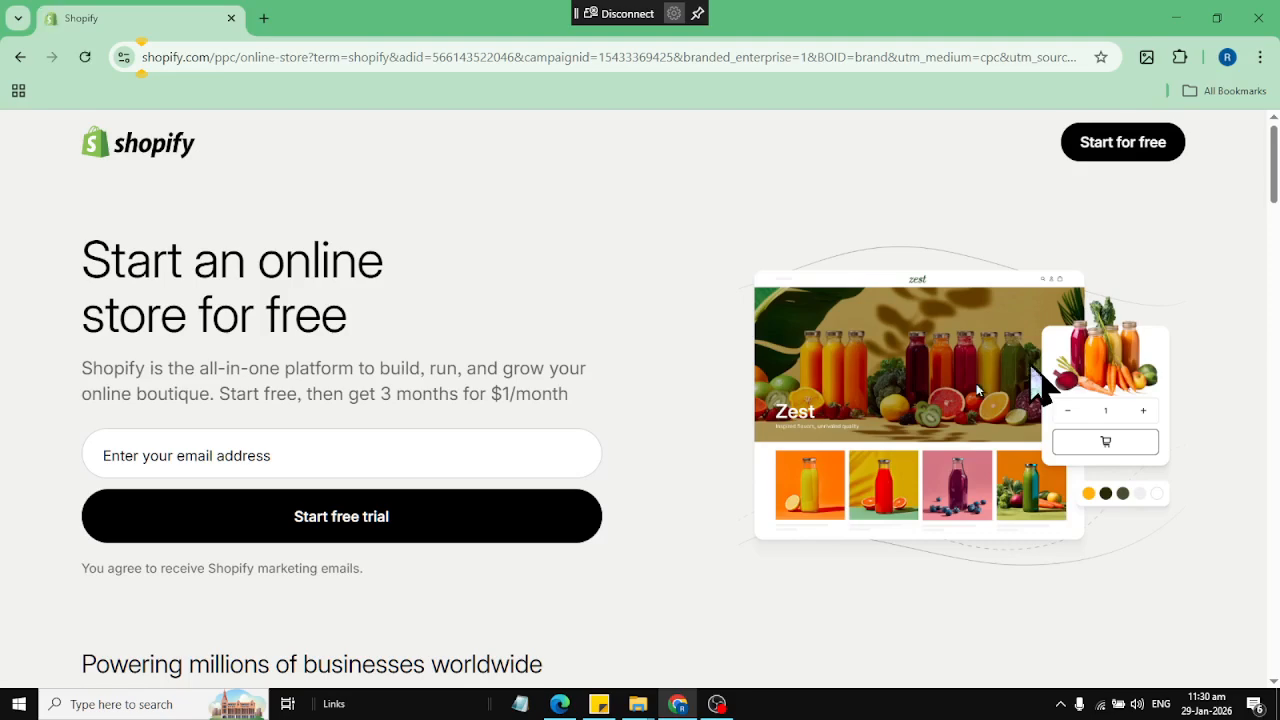
Start the free trial with the existing account and decline adding a passkey
{"action": "left_click", "coordinate": [290, 525]}
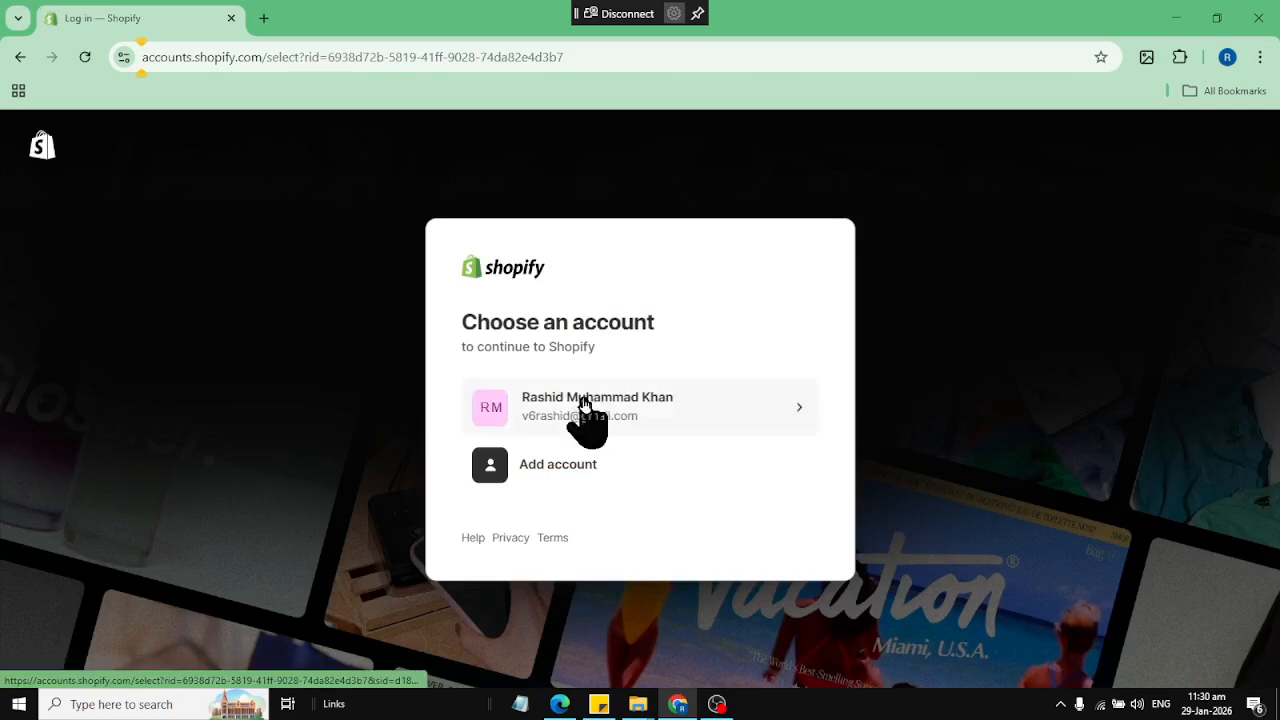
{"action": "left_click", "coordinate": [585, 405]}
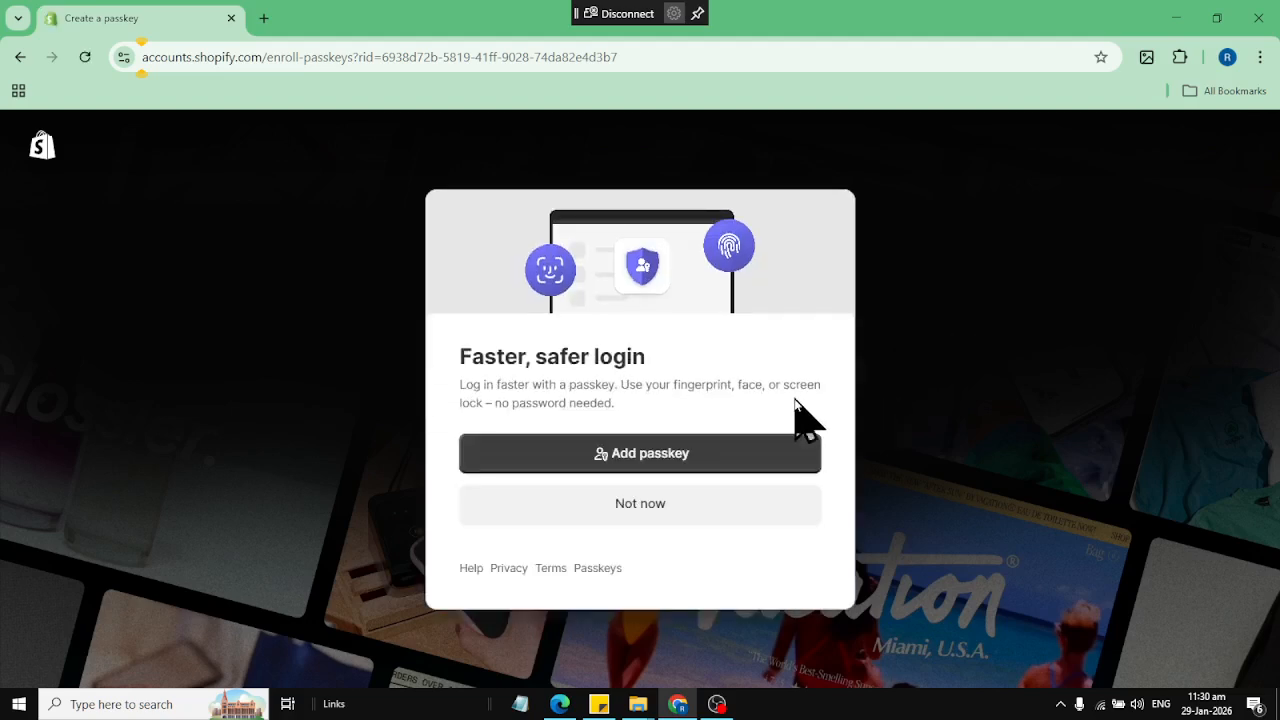
{"action": "left_click", "coordinate": [667, 514]}
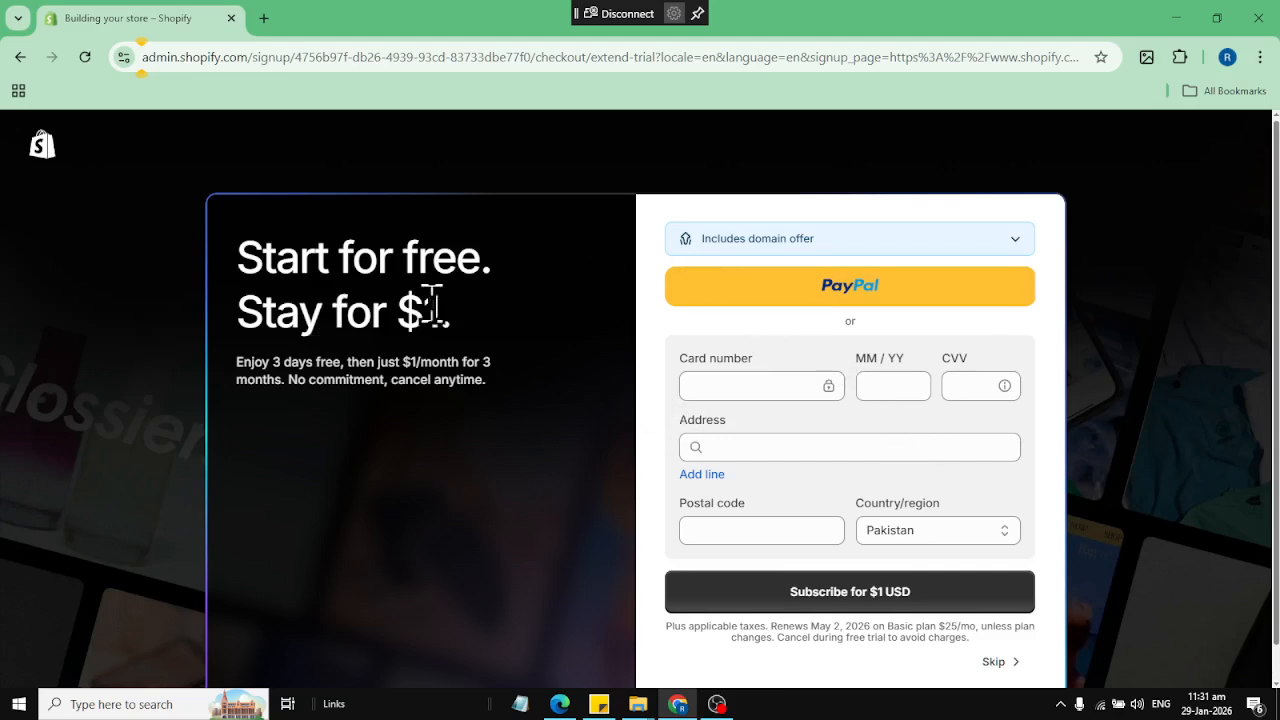
Read the $1 trial extension offer and skip it without entering payment details
{"action": "left_click_drag", "start_coordinate": [400, 312], "coordinate": [556, 320]}
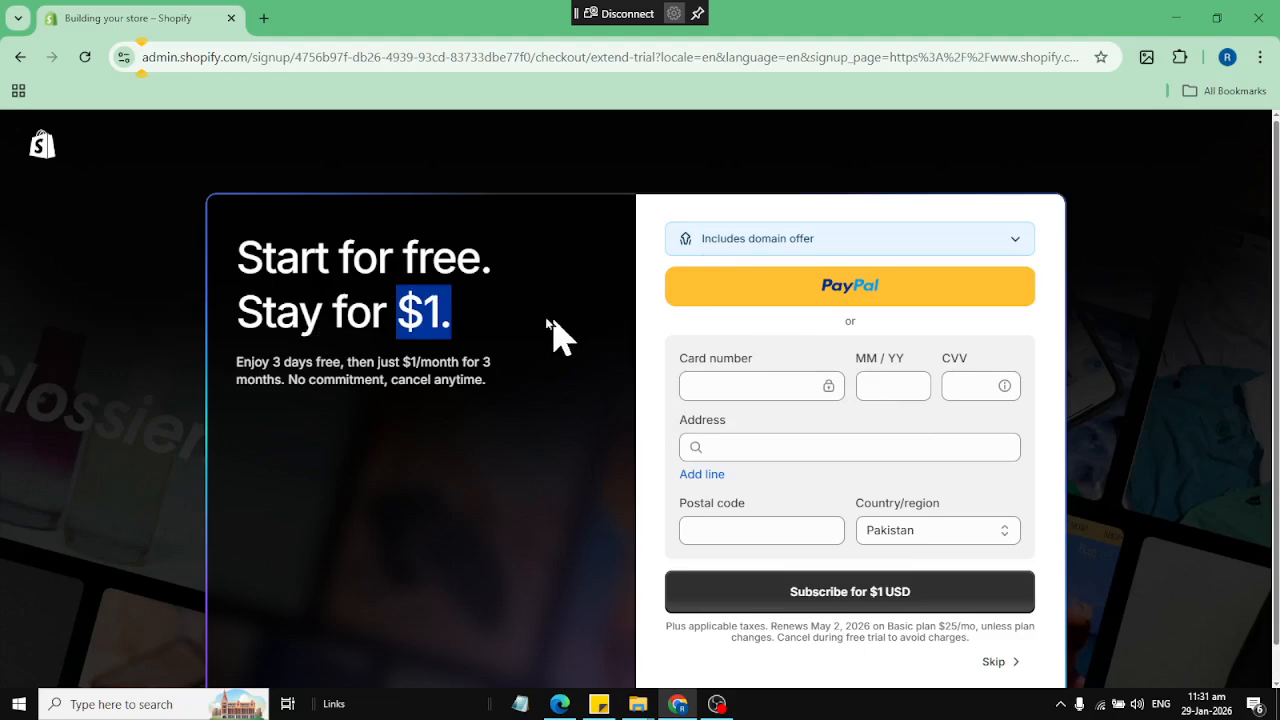
{"action": "left_click", "coordinate": [354, 380]}
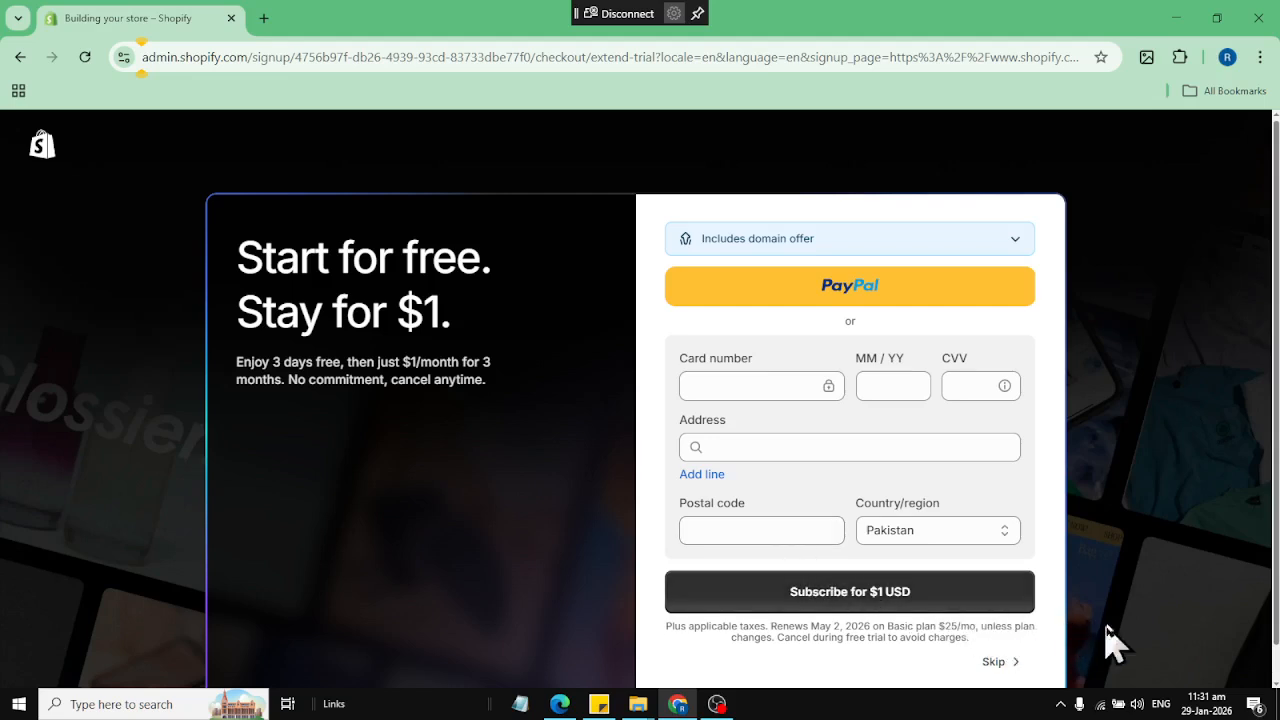
{"action": "left_click", "coordinate": [1010, 674]}
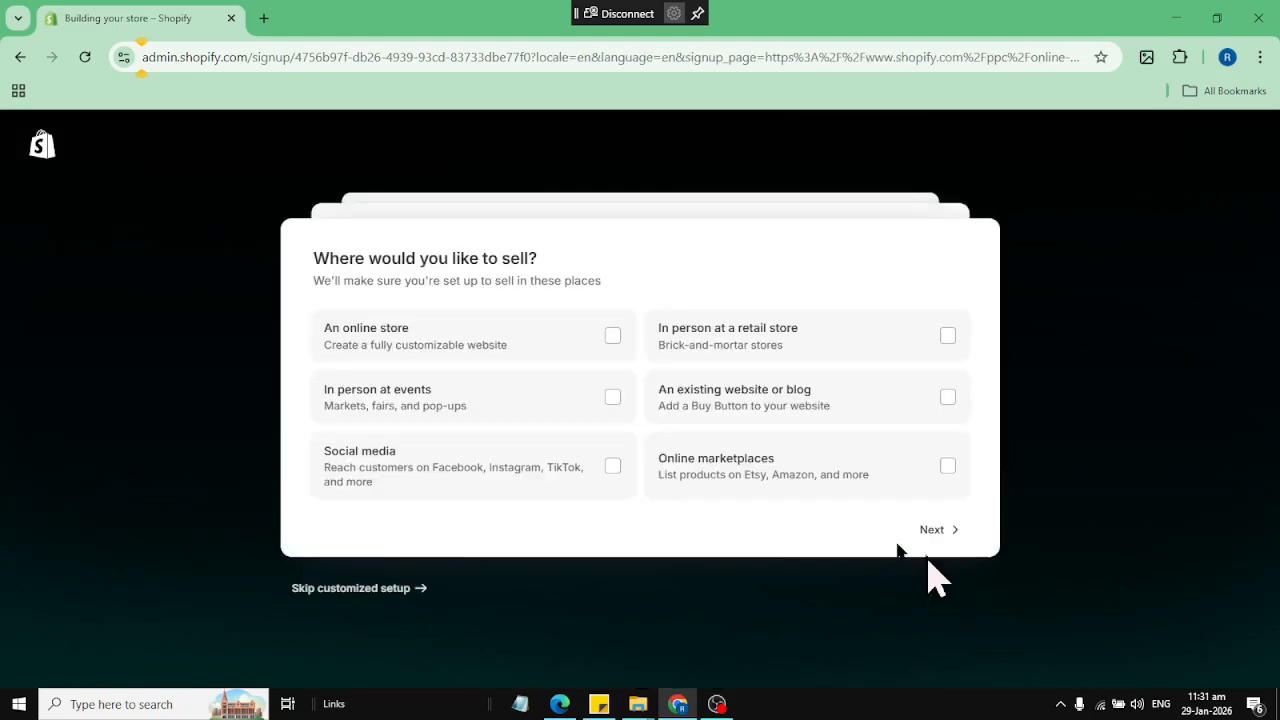
Choose an online store as the place to sell and describe the shop as a new business or idea
{"action": "left_click", "coordinate": [403, 352]}
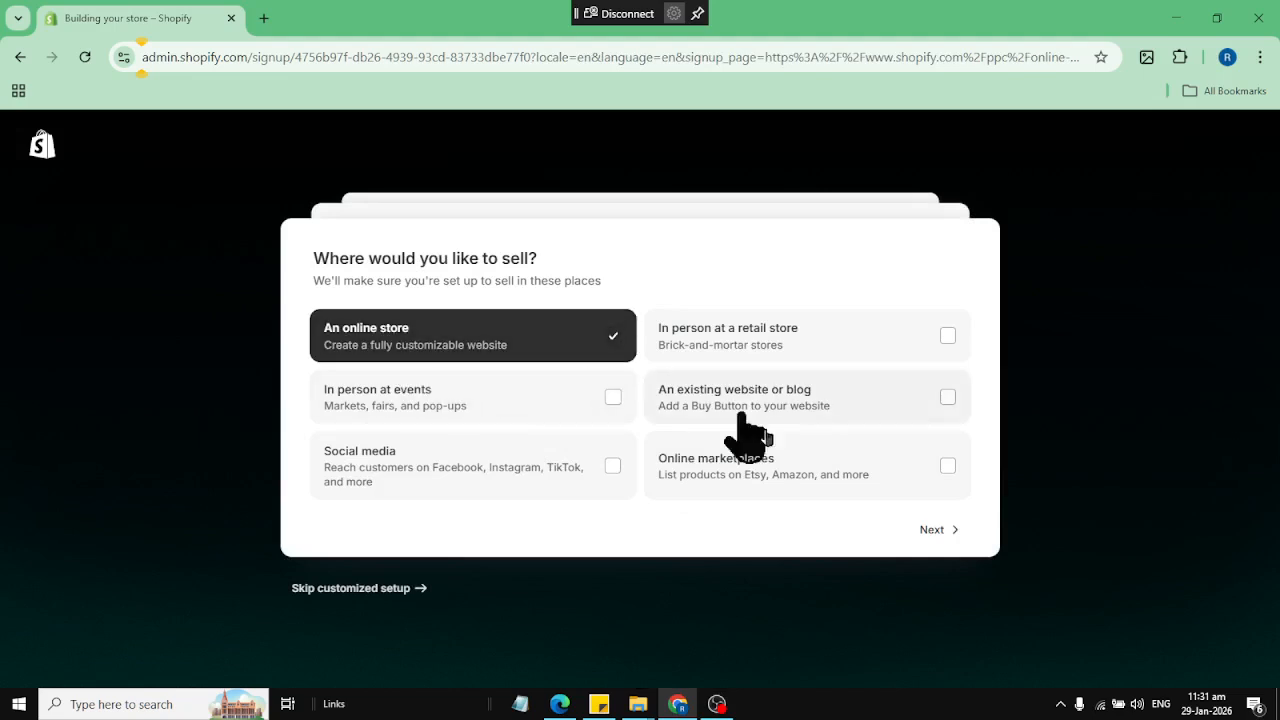
{"action": "left_click", "coordinate": [925, 530]}
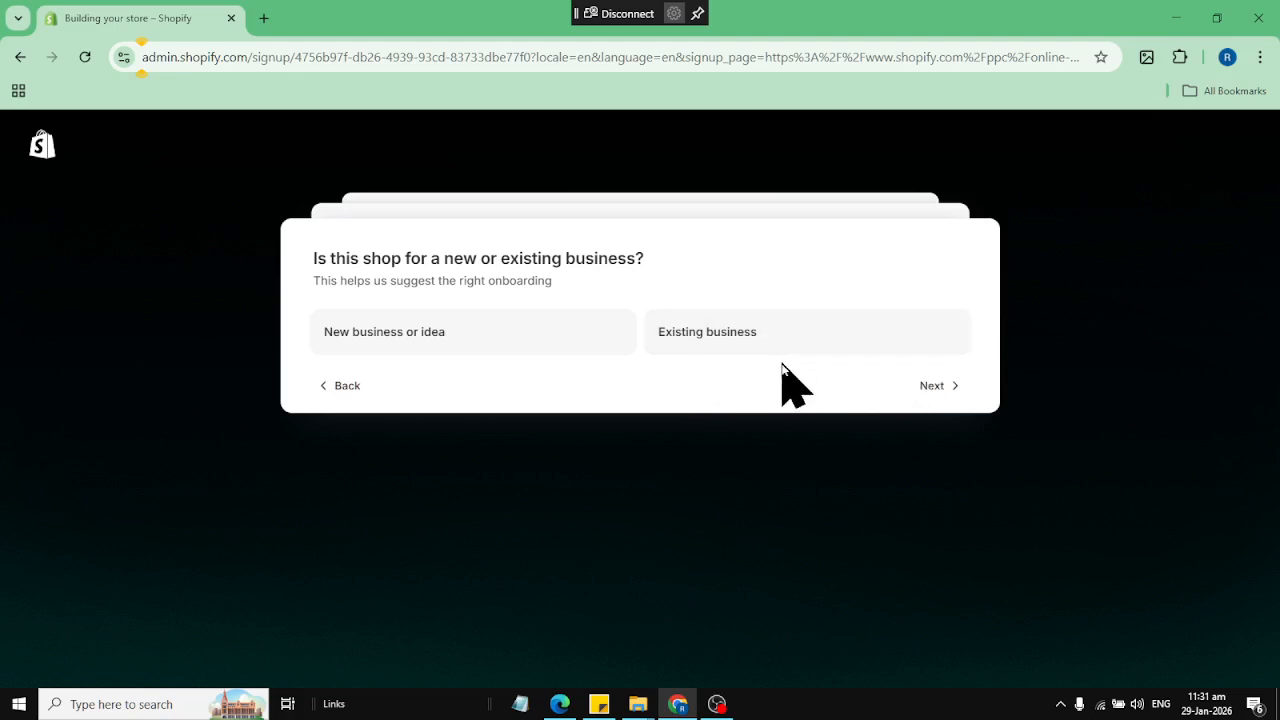
{"action": "left_click", "coordinate": [425, 330]}
{"action": "left_click", "coordinate": [922, 390]}
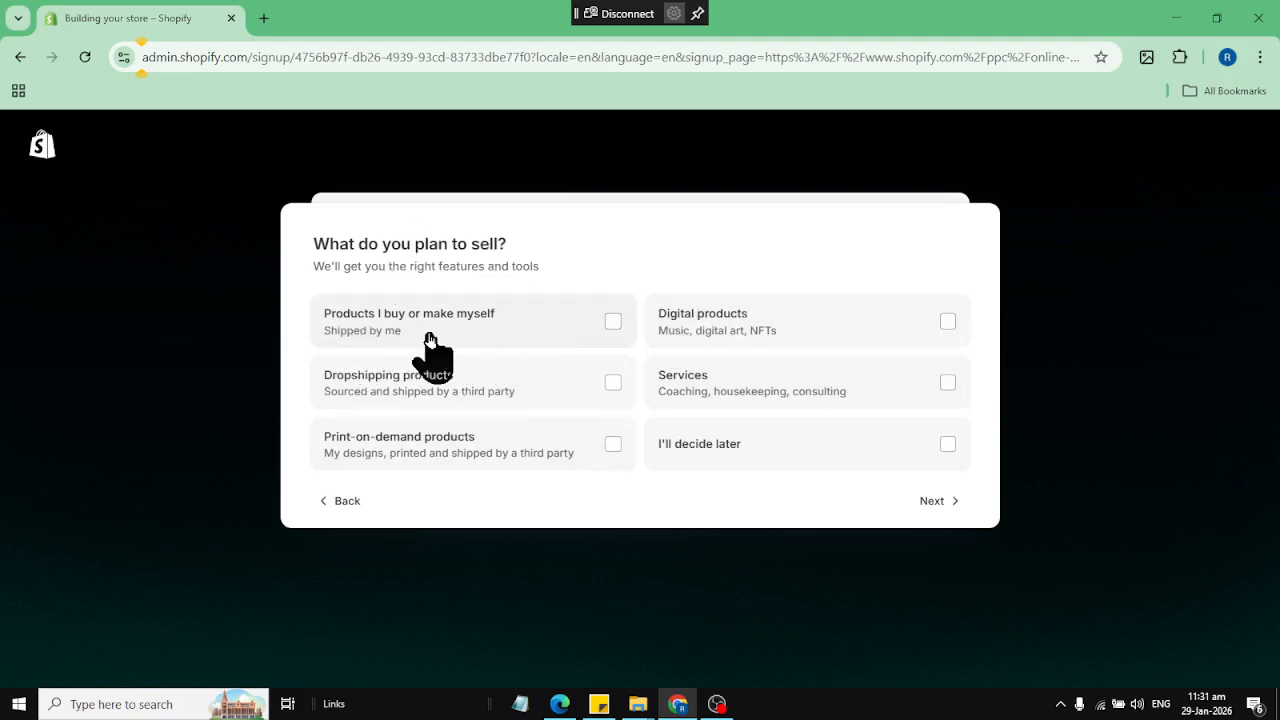
Plan to sell products bought or made yourself and dropshipping products, and continue the setup
{"action": "left_click", "coordinate": [566, 334]}
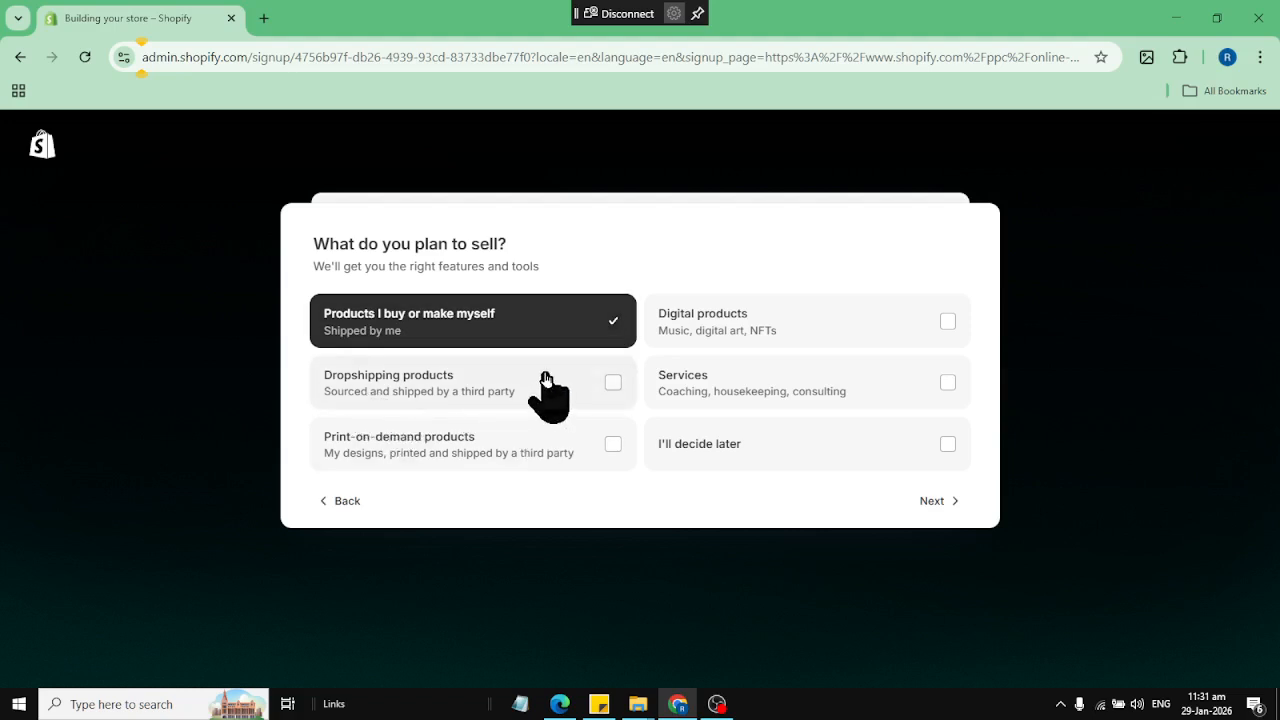
{"action": "left_click", "coordinate": [547, 381]}
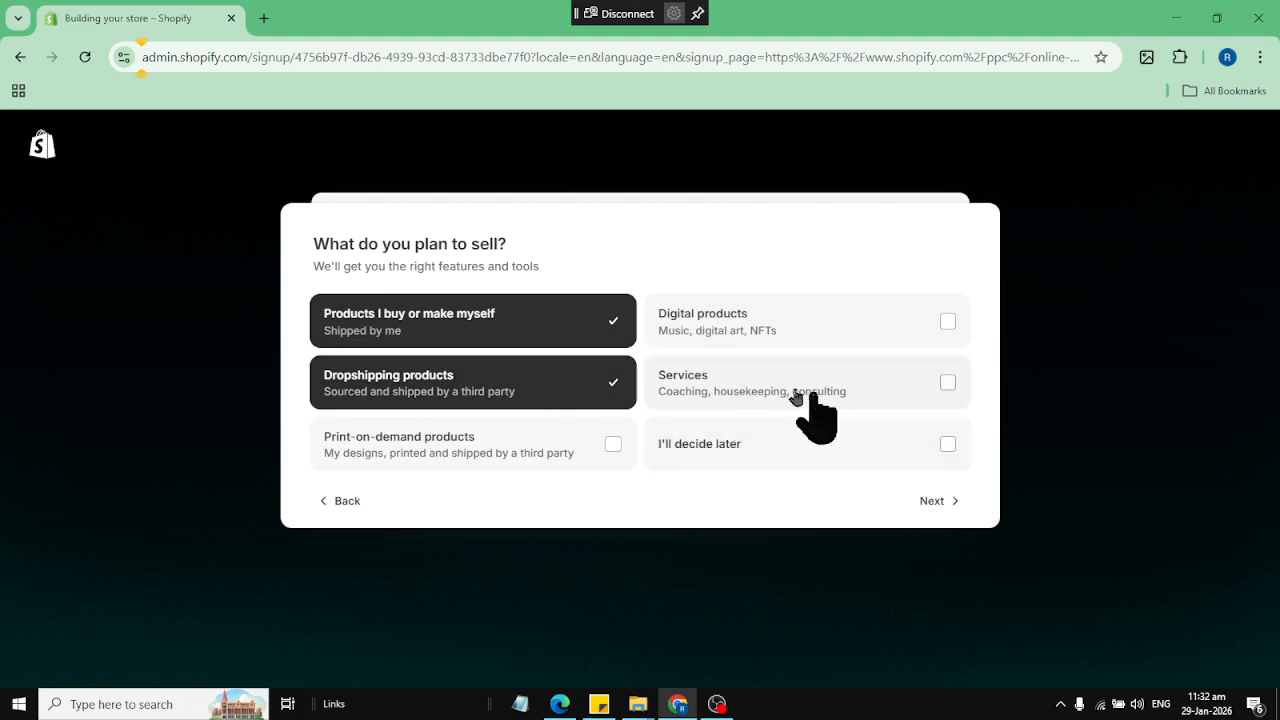
{"action": "left_click", "coordinate": [950, 500]}
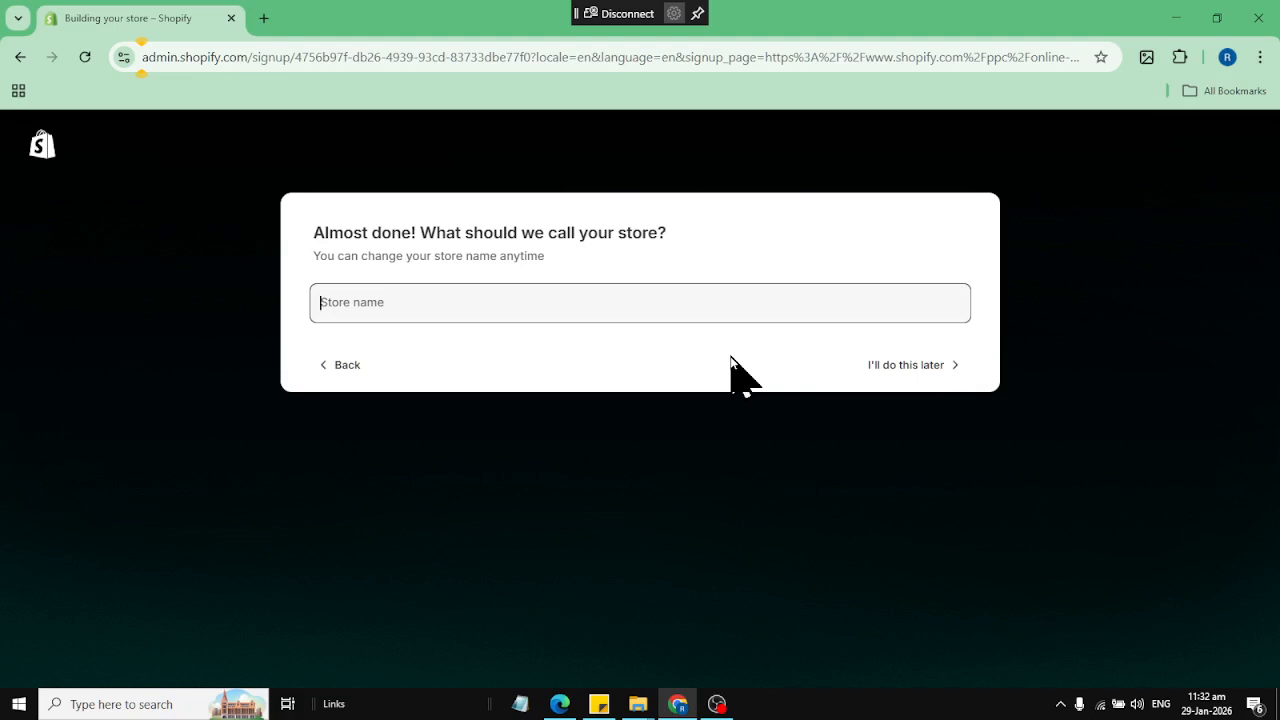
Name the store SRKOnline and finish the store setup
{"action": "type", "text": "R"}
{"action": "key", "text": "BackSpace"}
{"action": "type", "text": "RS"}
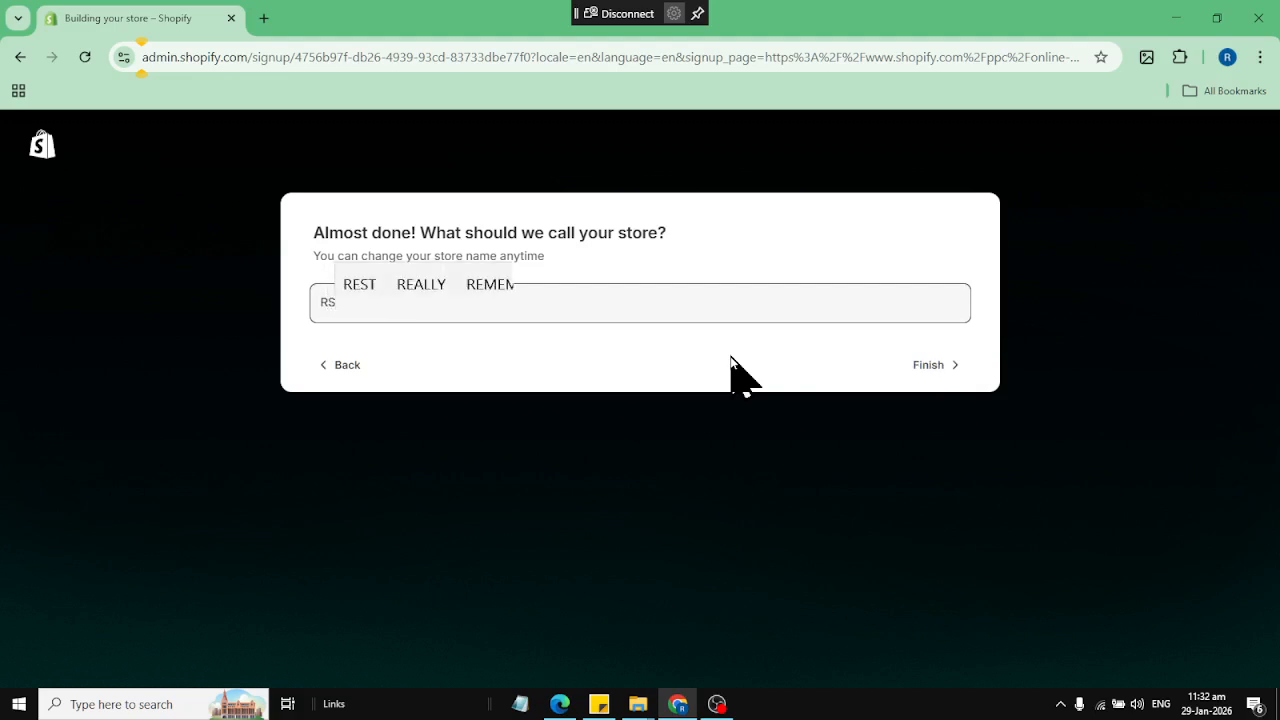
{"action": "type", "text": "K"}
{"action": "key", "text": "BackSpace"}
{"action": "key", "text": "BackSpace"}
{"action": "key", "text": "BackSpace"}
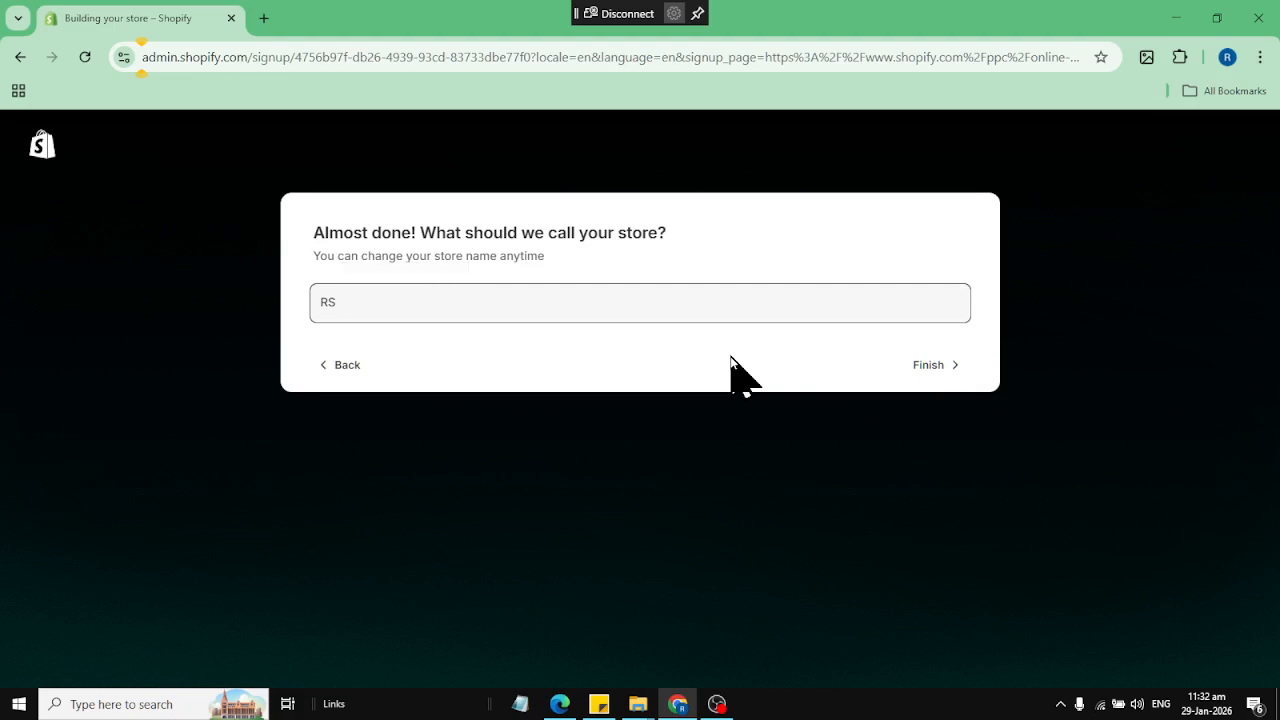
{"action": "type", "text": "SRK"}
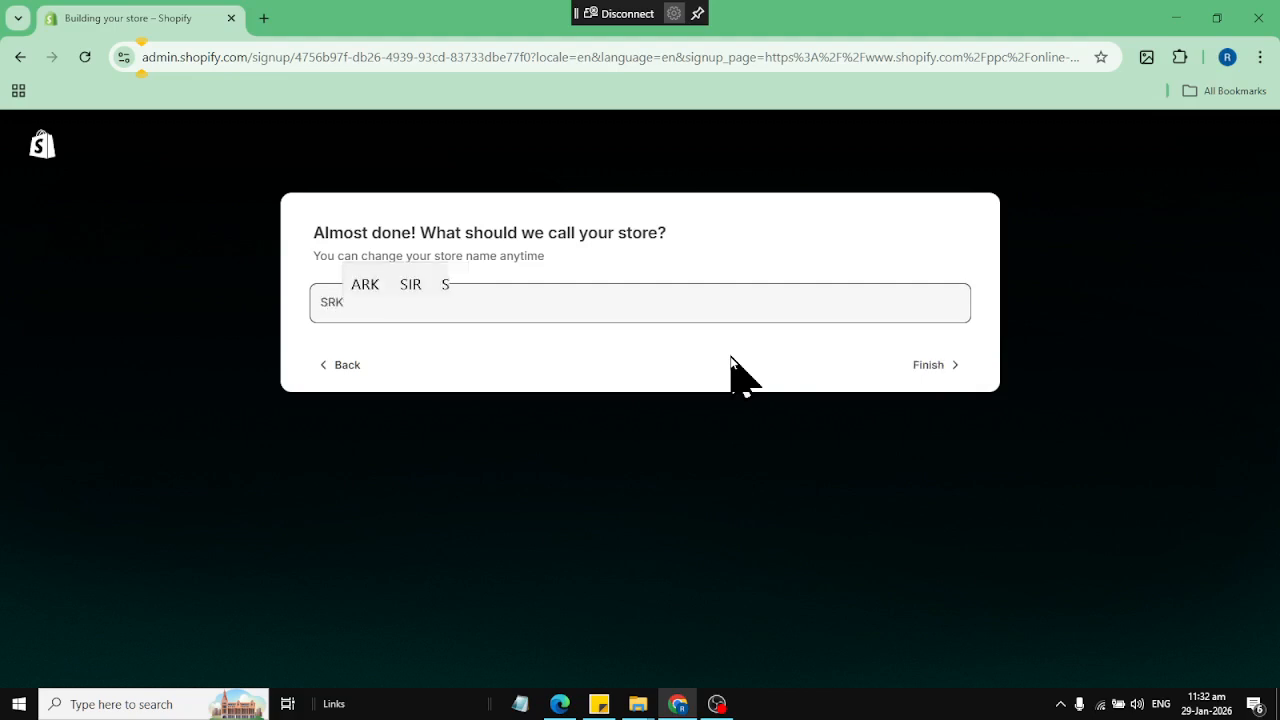
{"action": "type", "text": "Online"}
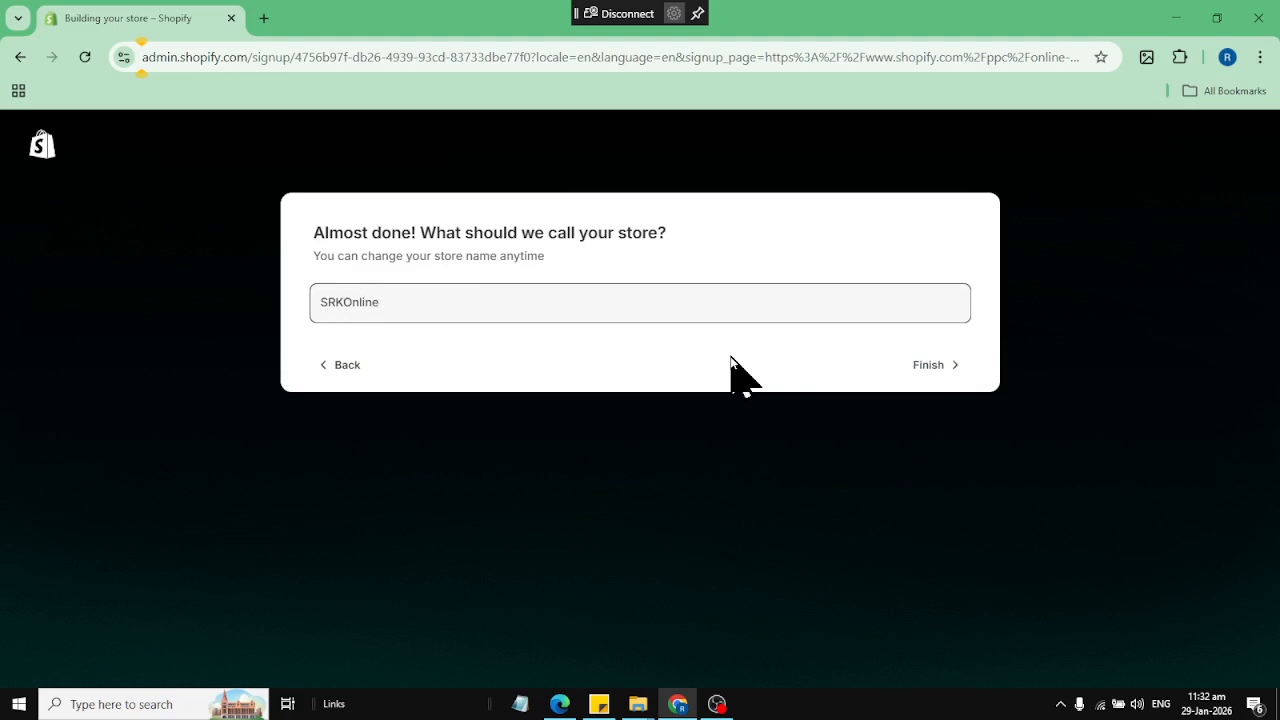
{"action": "left_click", "coordinate": [912, 370]}
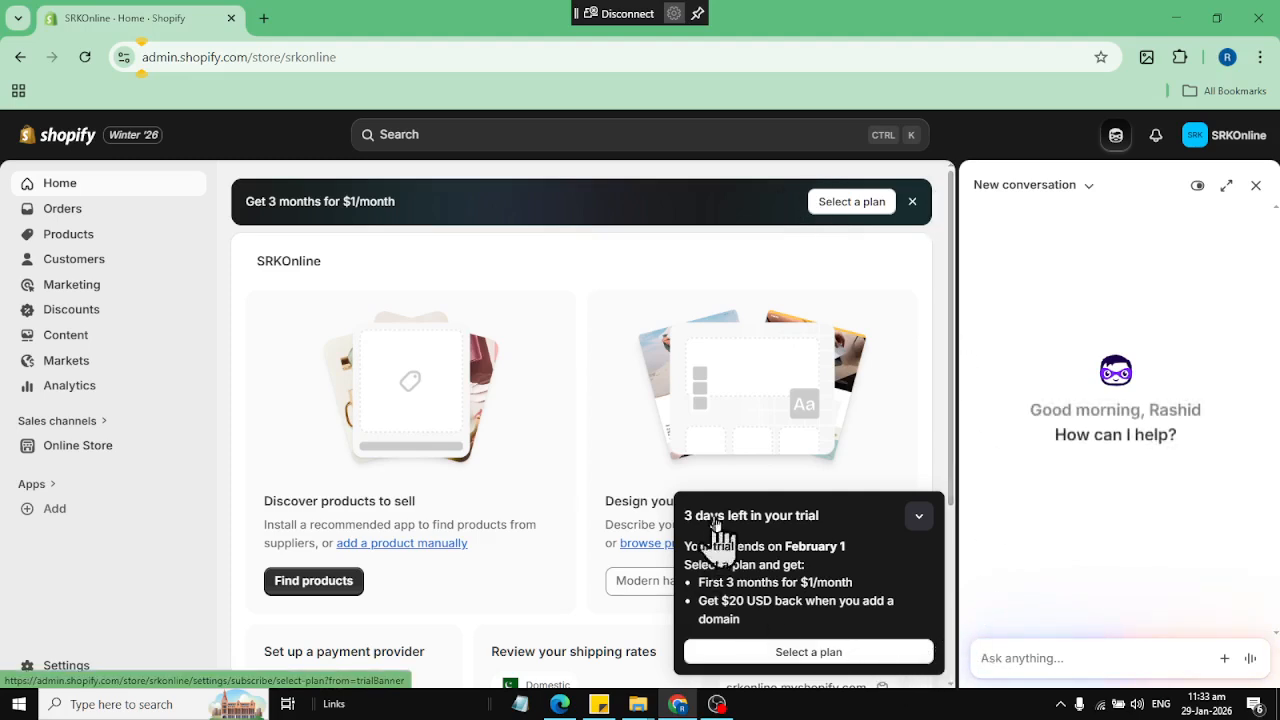
Review the subscription plans and the Basic plan's checkout form, and return to the store's home page without subscribing
{"action": "left_click", "coordinate": [834, 208]}
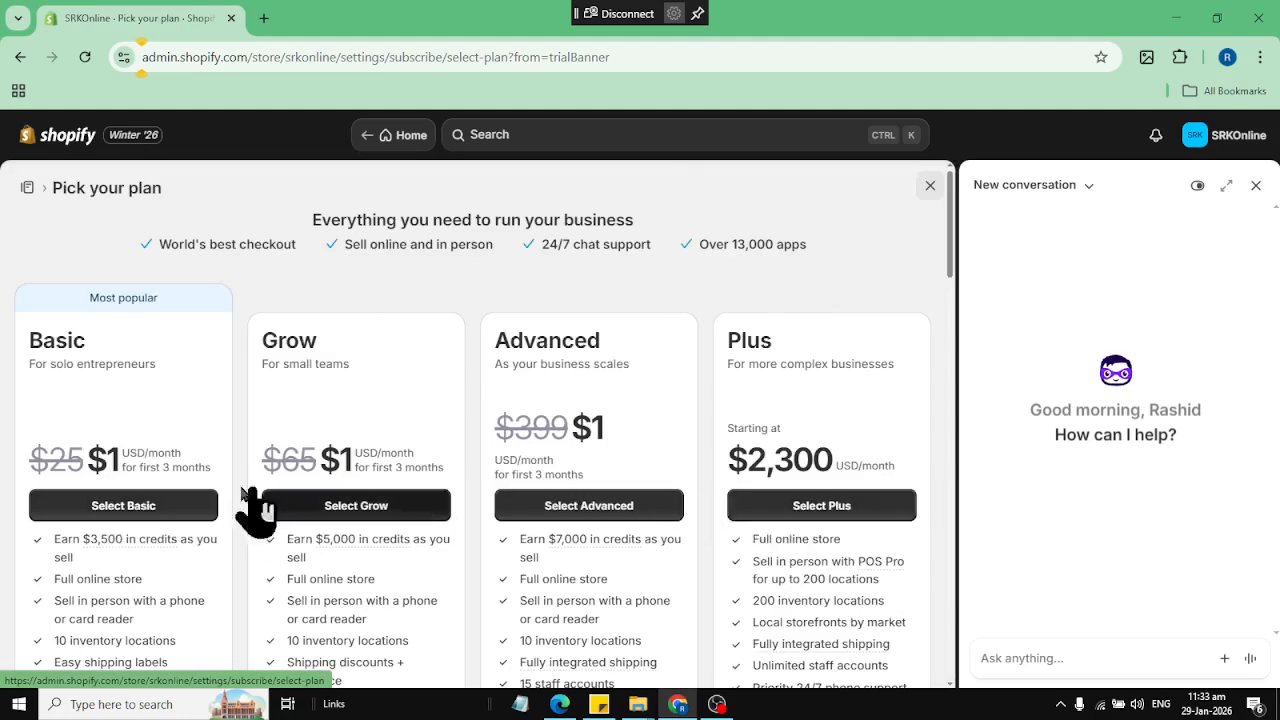
{"action": "left_click", "coordinate": [97, 516]}
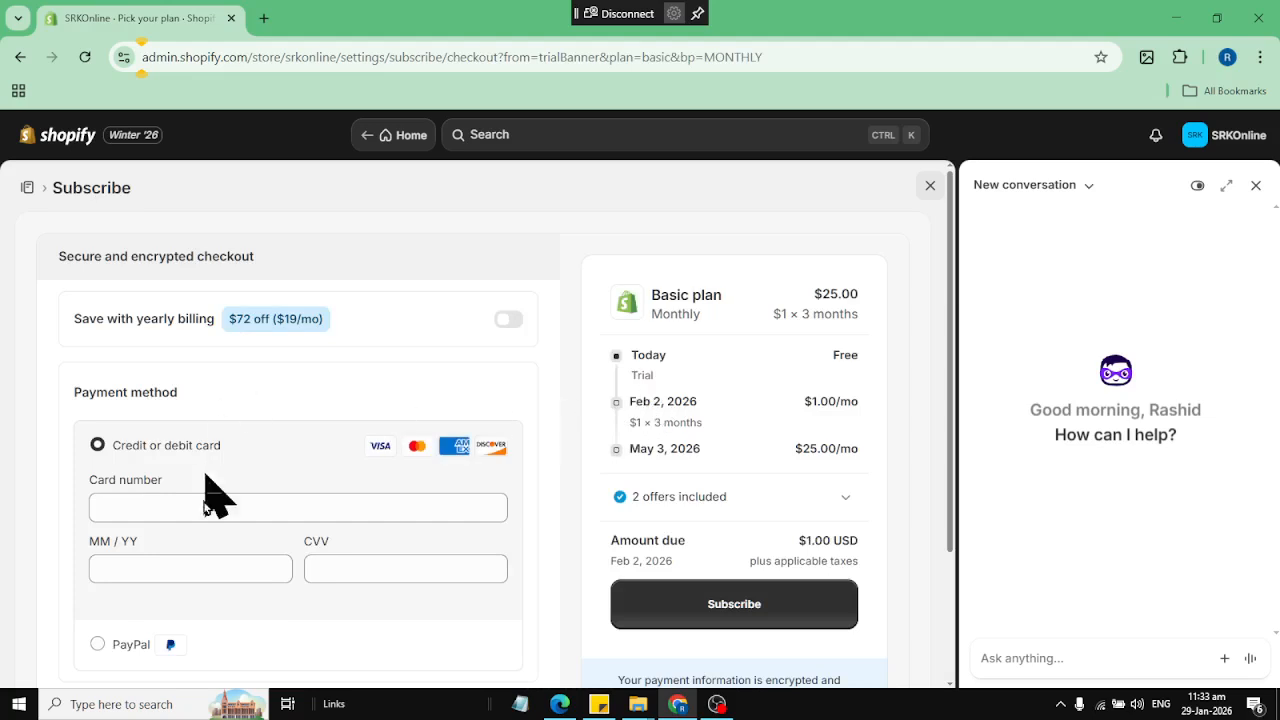
{"action": "scroll", "coordinate": [210, 495], "scroll_direction": "down", "scroll_amount": 1}
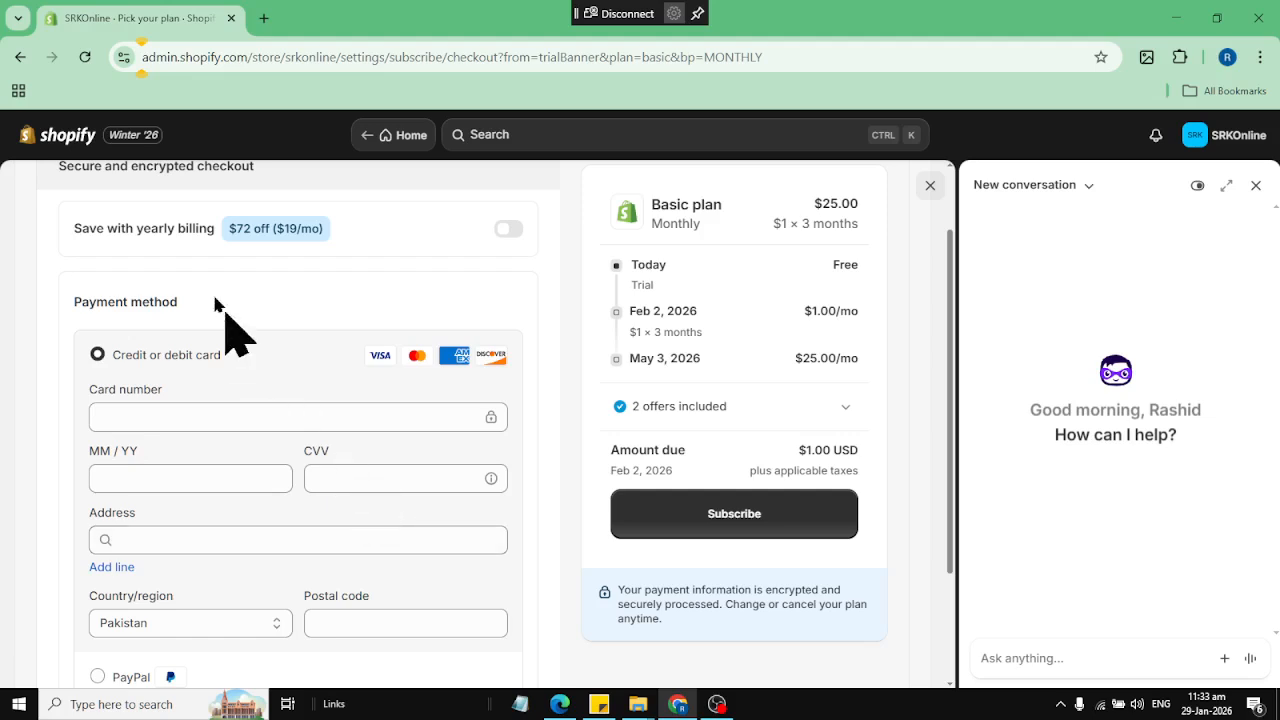
{"action": "left_click", "coordinate": [17, 57]}
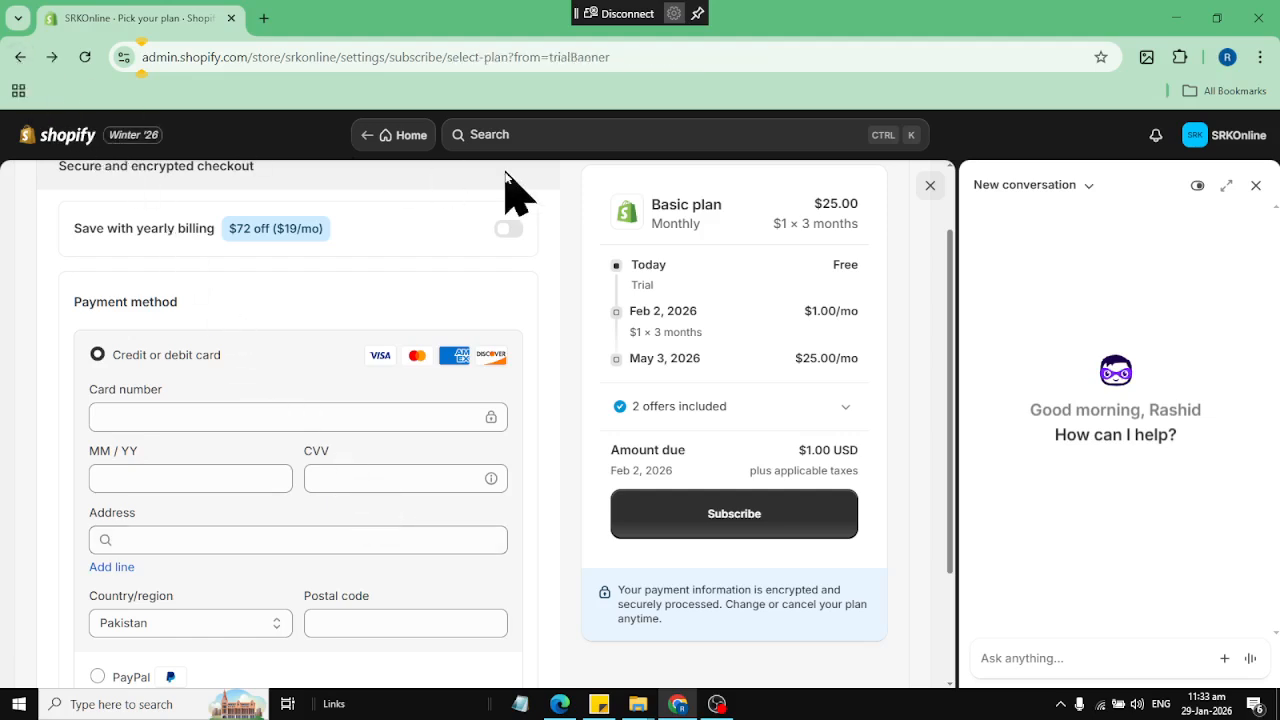
{"action": "left_click", "coordinate": [20, 62]}
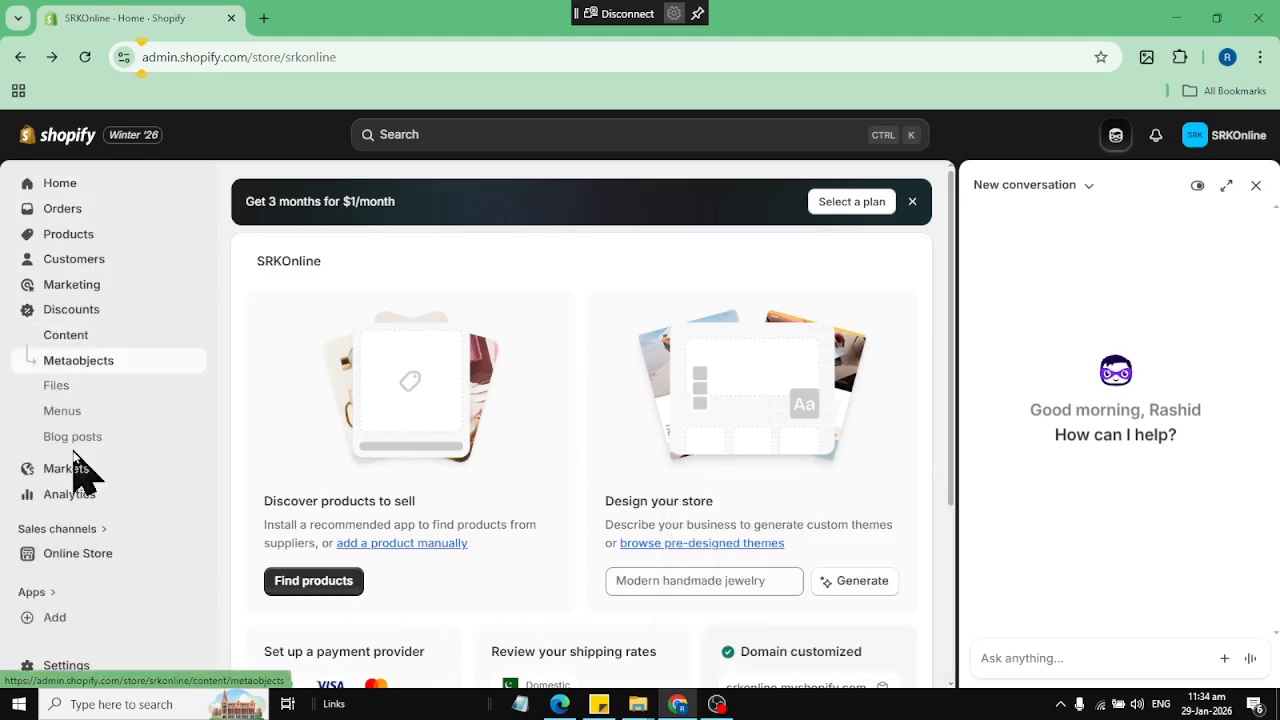
View the content menus, and save the store's phone number in the profile under the general settings
{"action": "left_click", "coordinate": [55, 414]}
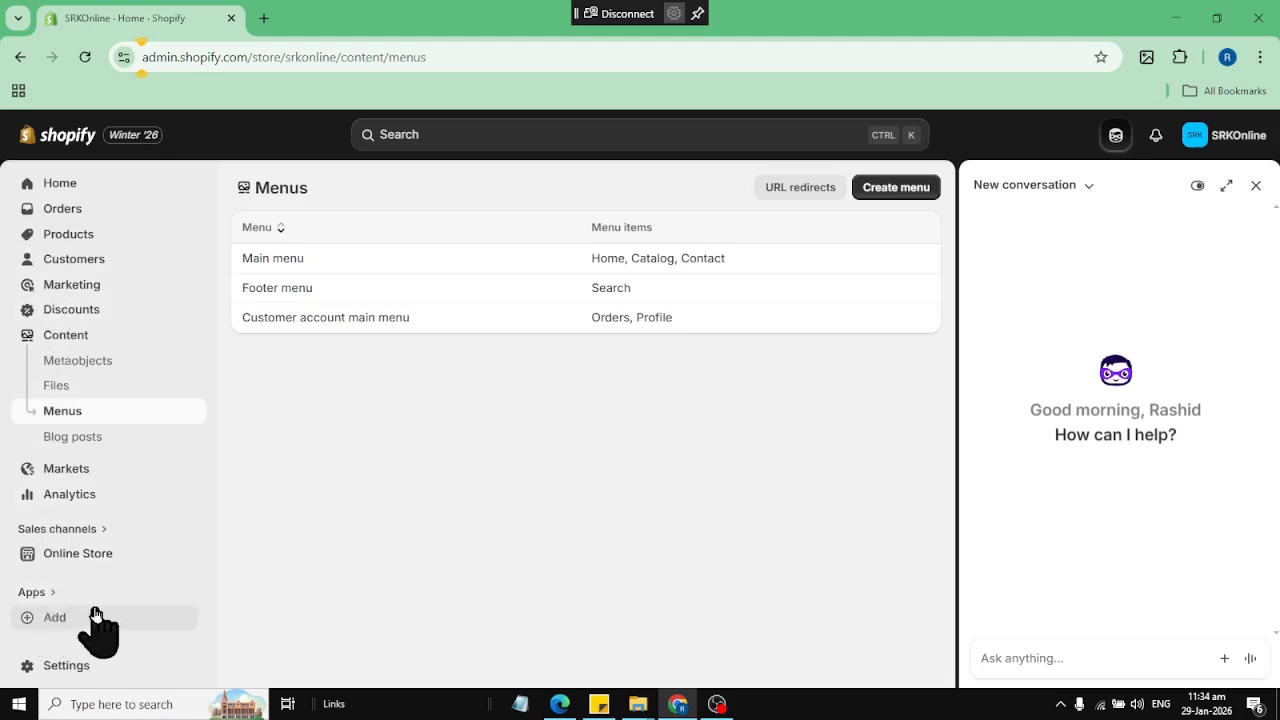
{"action": "left_click", "coordinate": [66, 666]}
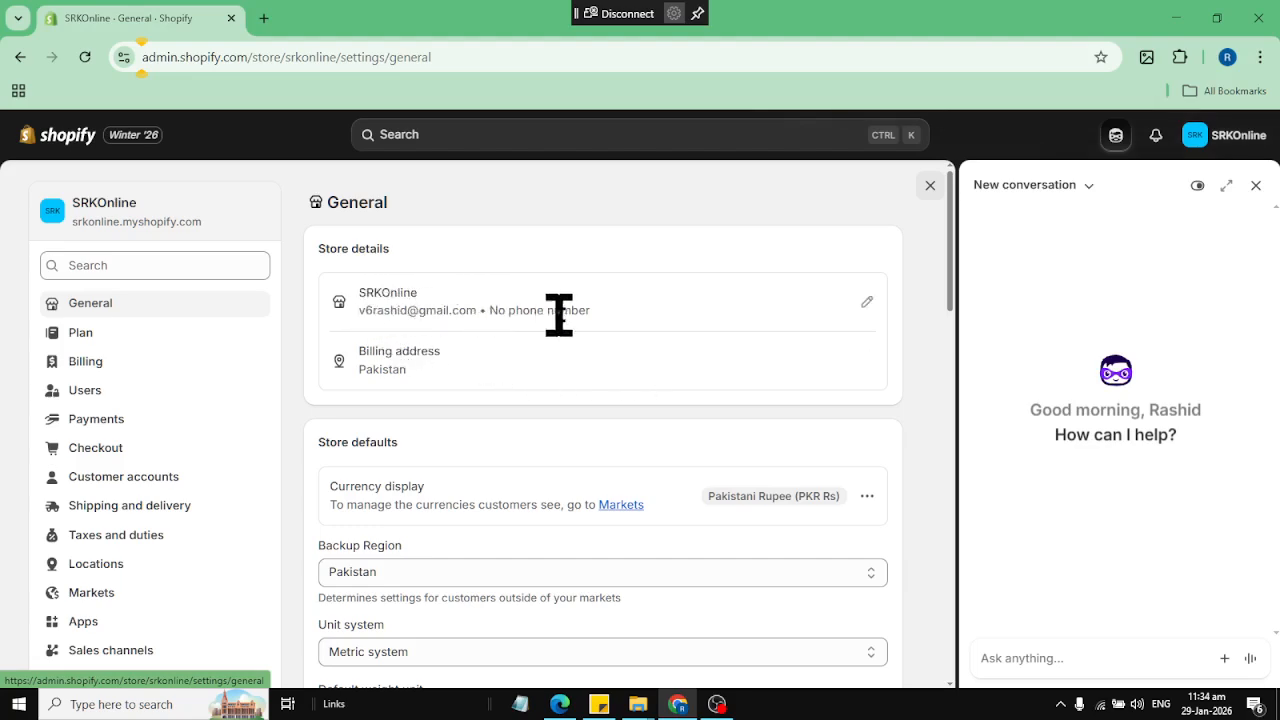
{"action": "left_click", "coordinate": [867, 301]}
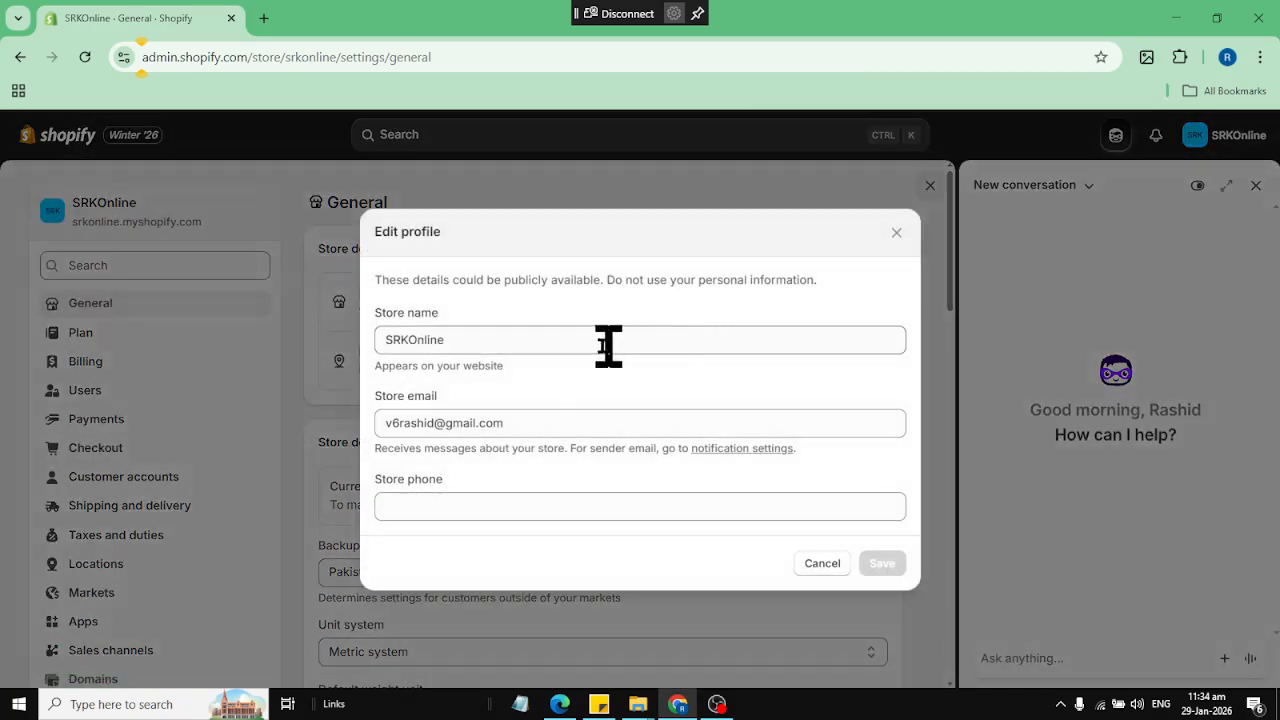
{"action": "left_click", "coordinate": [465, 505]}
{"action": "left_click", "coordinate": [510, 549]}
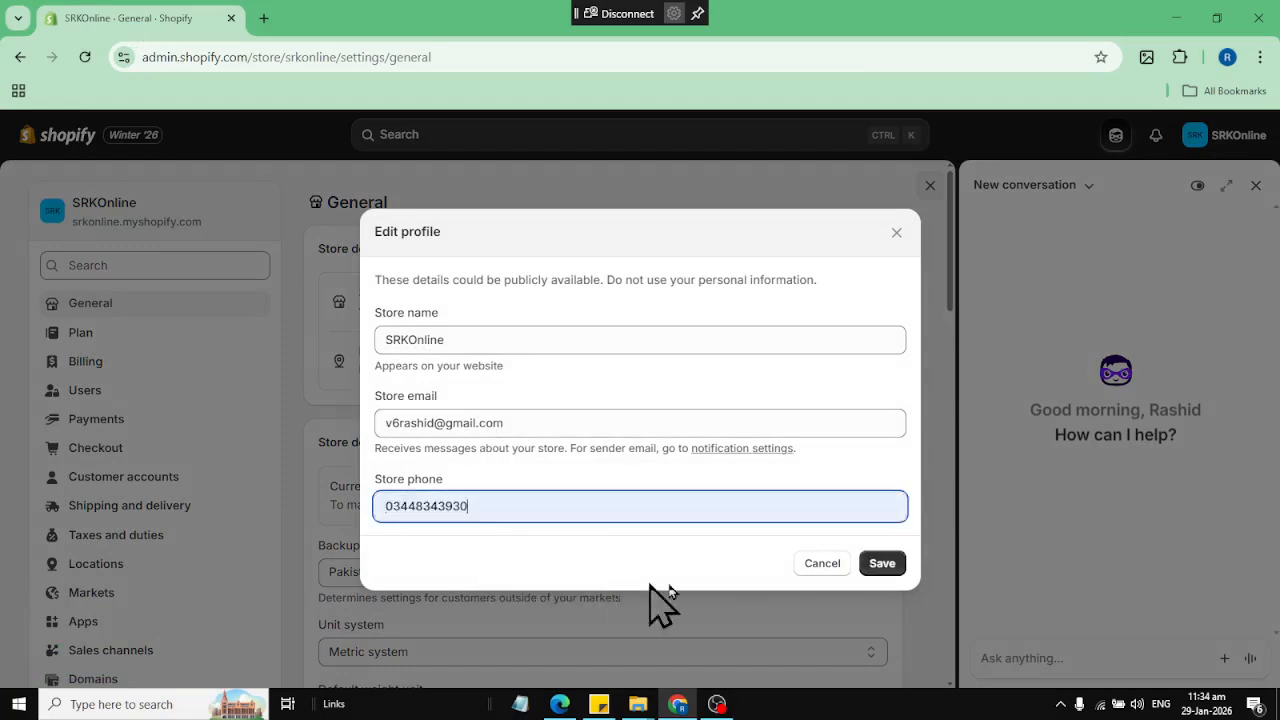
{"action": "left_click_drag", "start_coordinate": [526, 420], "coordinate": [266, 416]}
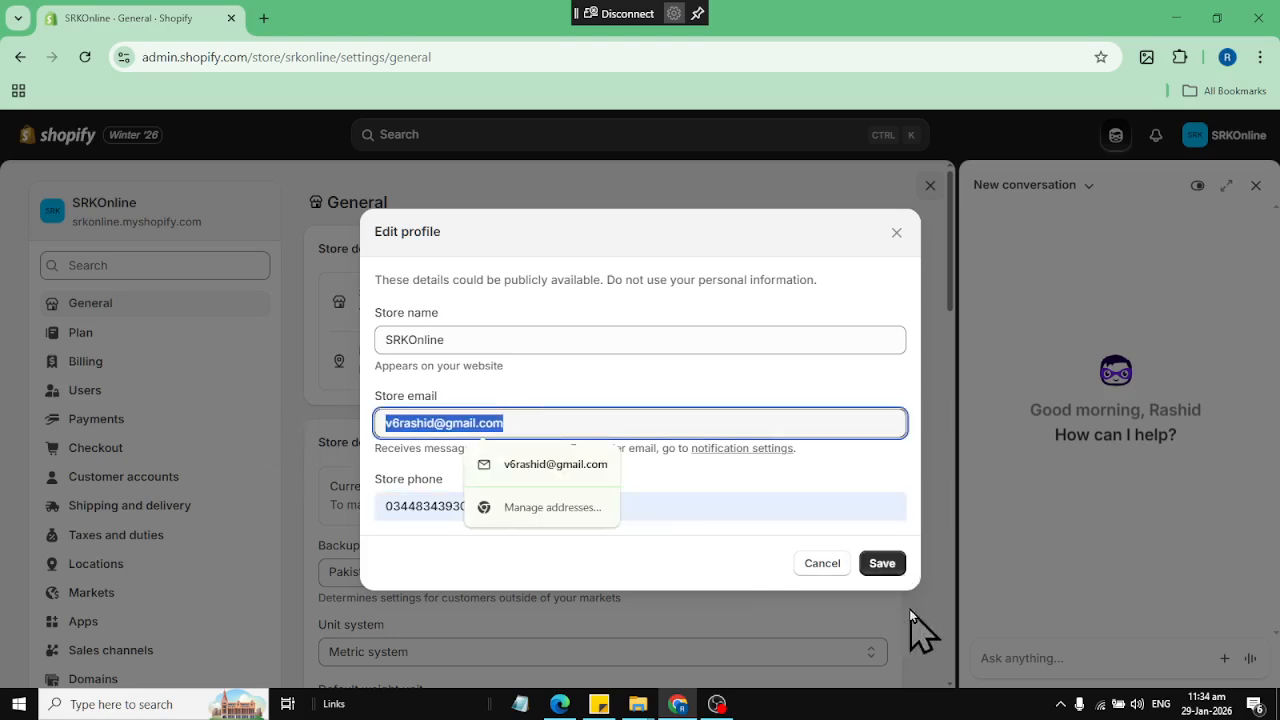
{"action": "left_click", "coordinate": [880, 563]}
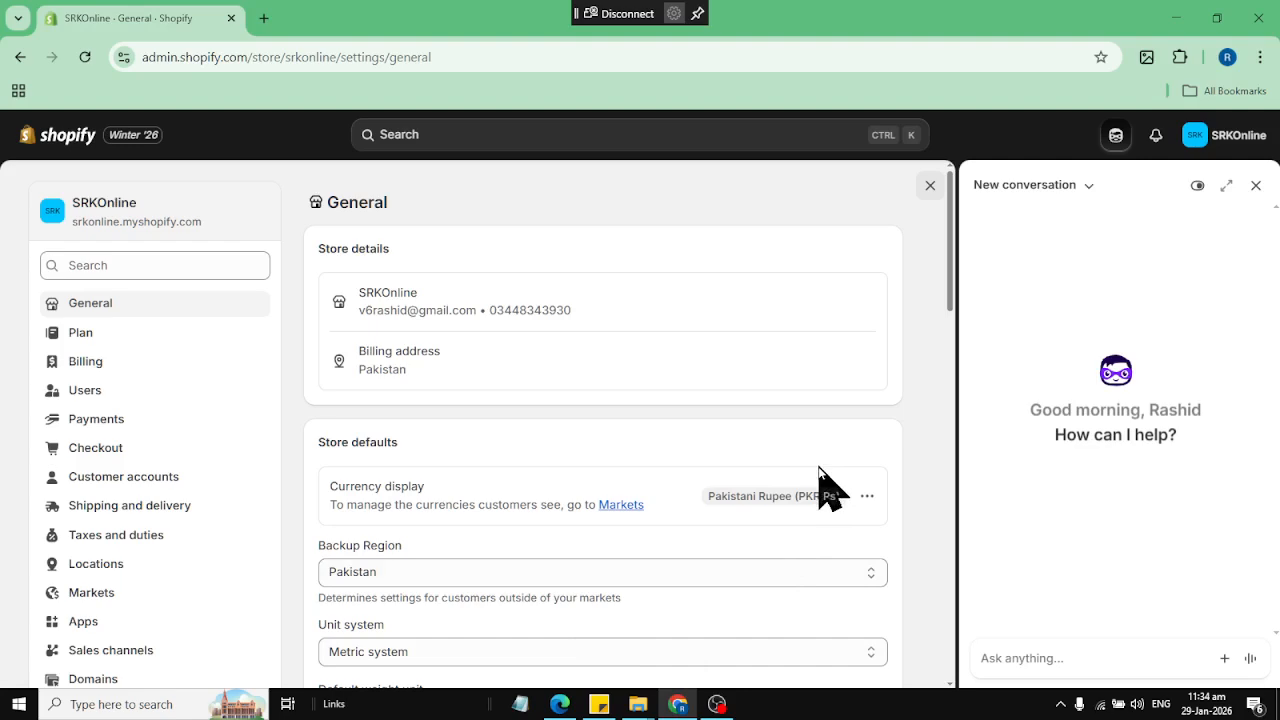
Set the order ID prefix to Order# in the general settings, leaving the suffix empty
{"action": "scroll", "coordinate": [506, 417], "scroll_direction": "down", "scroll_amount": 2}
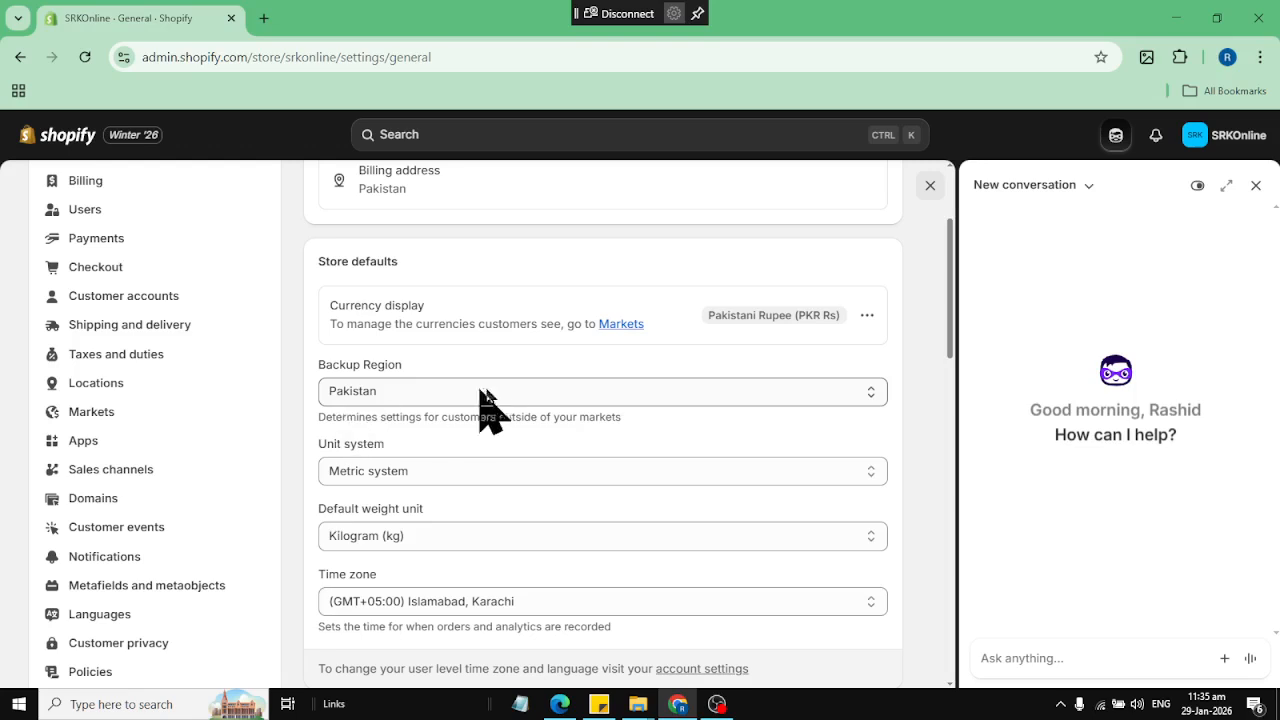
{"action": "scroll", "coordinate": [495, 392], "scroll_direction": "down", "scroll_amount": 2}
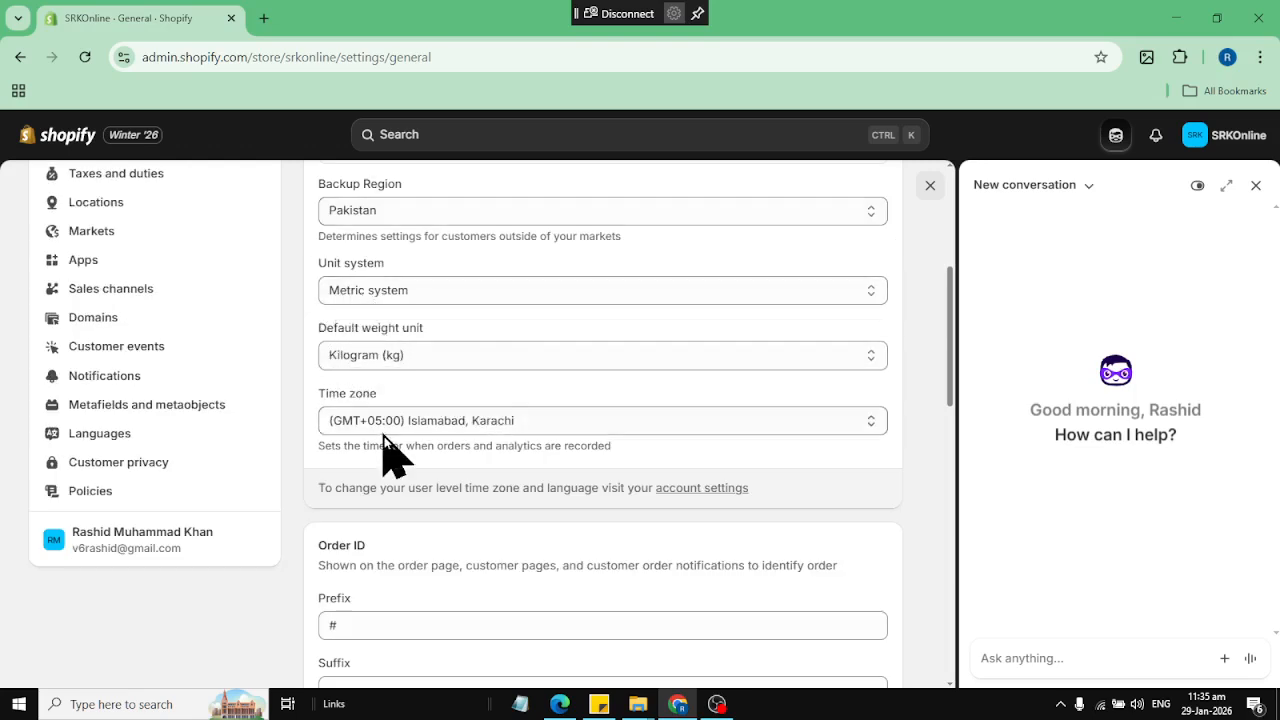
{"action": "scroll", "coordinate": [423, 500], "scroll_direction": "down", "scroll_amount": 2}
{"action": "scroll", "coordinate": [423, 534], "scroll_direction": "up", "scroll_amount": 1}
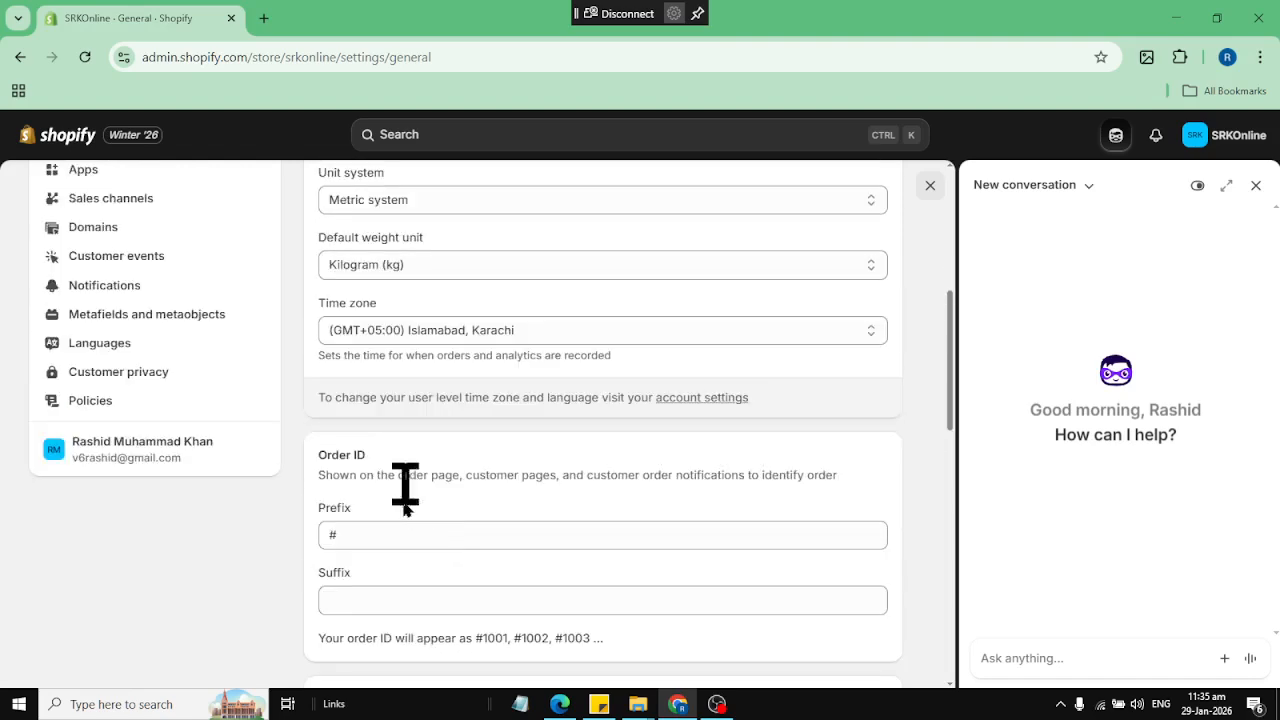
{"action": "scroll", "coordinate": [406, 491], "scroll_direction": "down", "scroll_amount": 2}
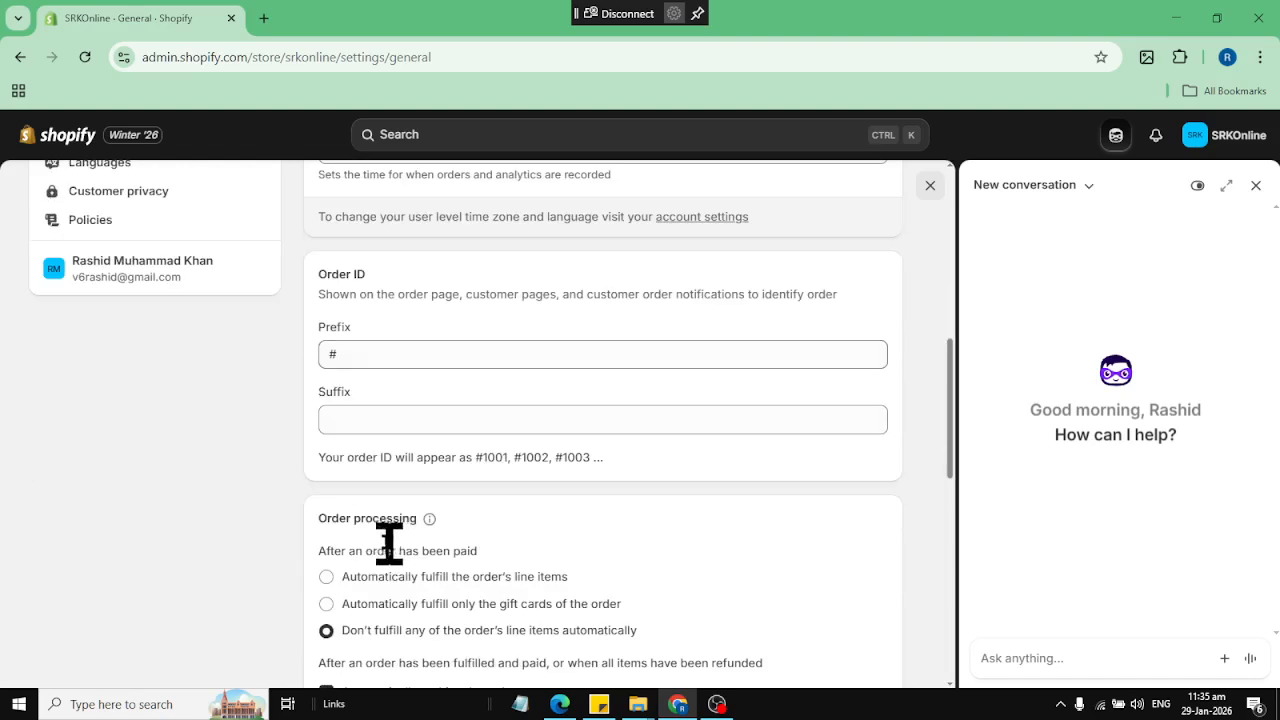
{"action": "left_click", "coordinate": [384, 363]}
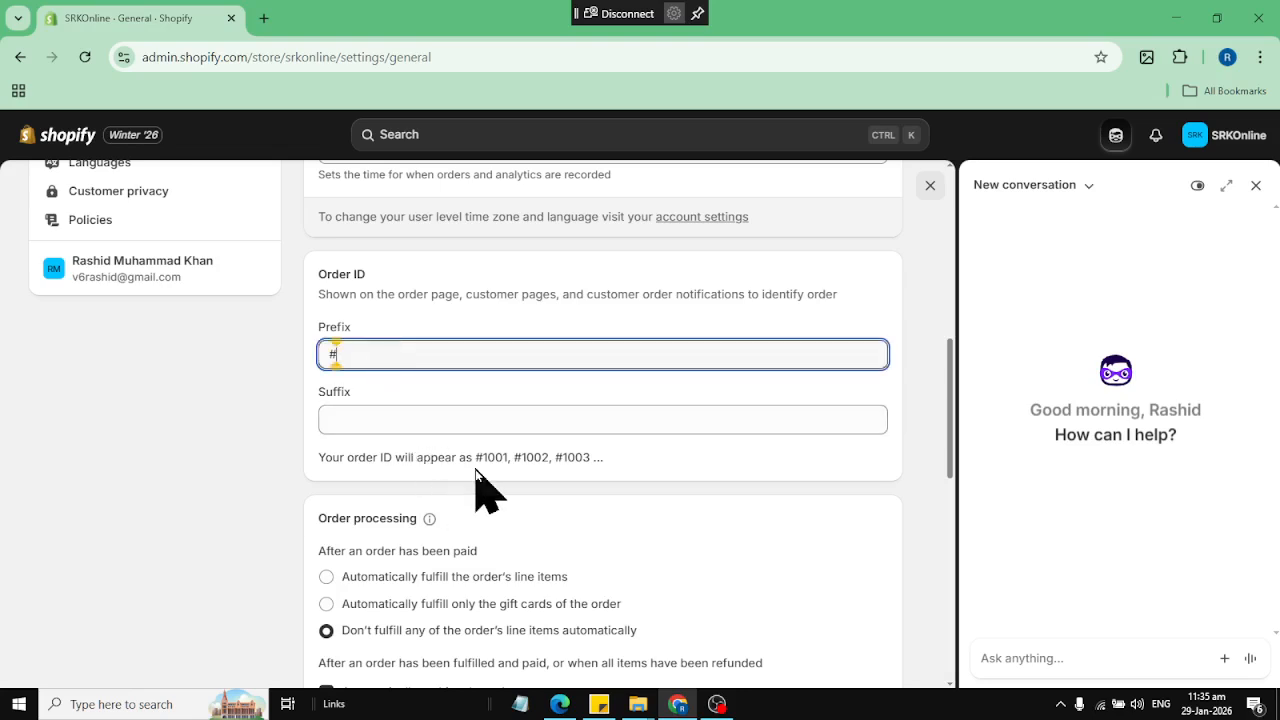
{"action": "left_click_drag", "start_coordinate": [475, 463], "coordinate": [496, 463]}
{"action": "left_click_drag", "start_coordinate": [354, 355], "coordinate": [176, 337]}
{"action": "type", "text": "Order"}
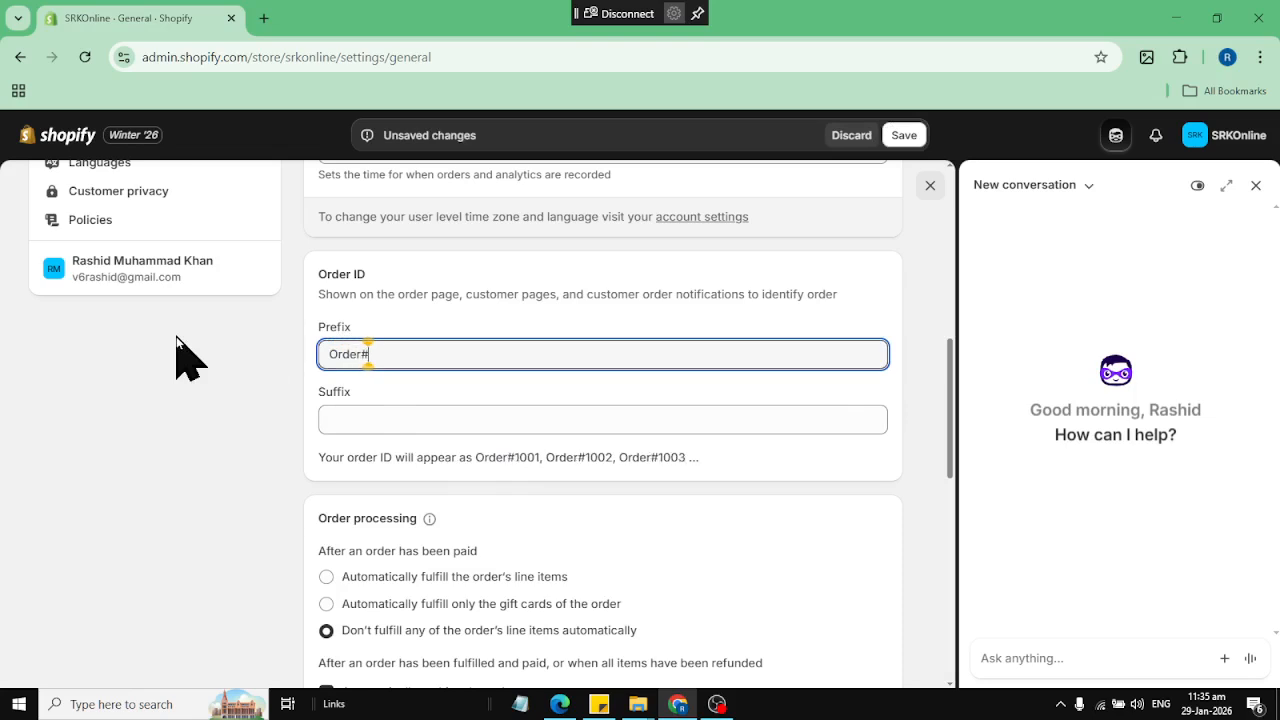
{"action": "left_click", "coordinate": [355, 416]}
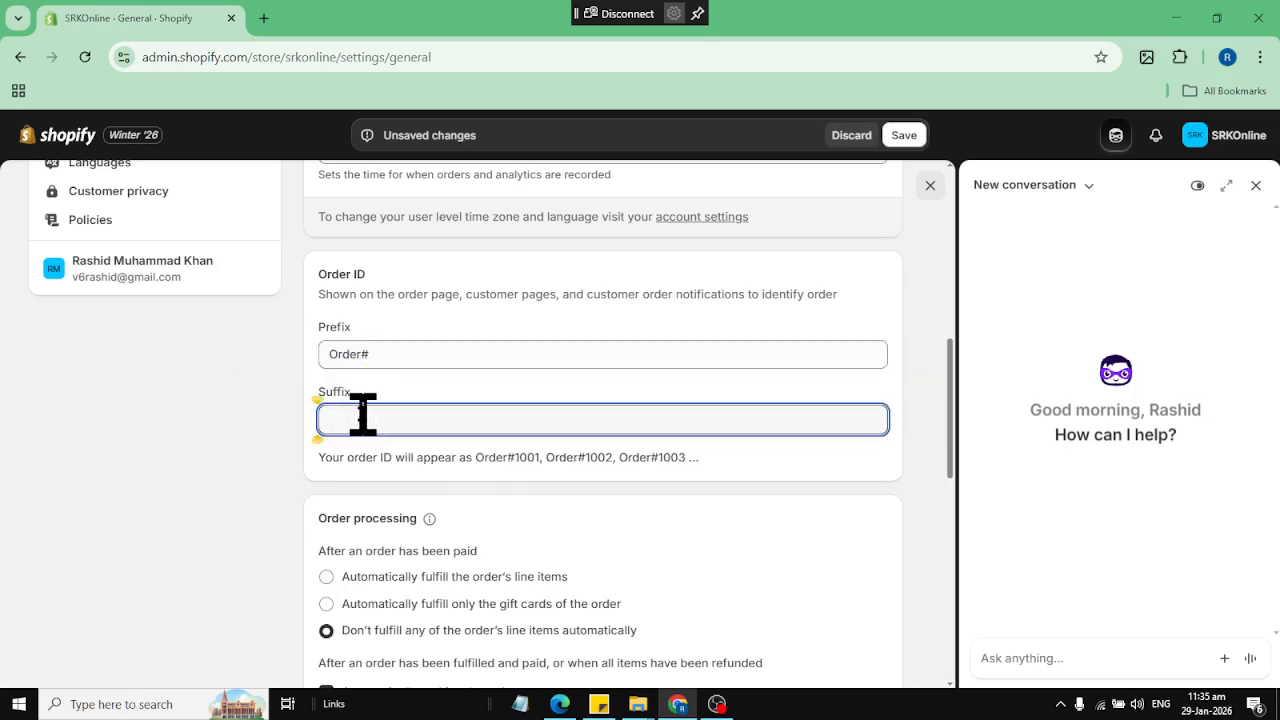
Review the order processing, store assets and resources sections, and save the general settings
{"action": "scroll", "coordinate": [570, 510], "scroll_direction": "down", "scroll_amount": 3}
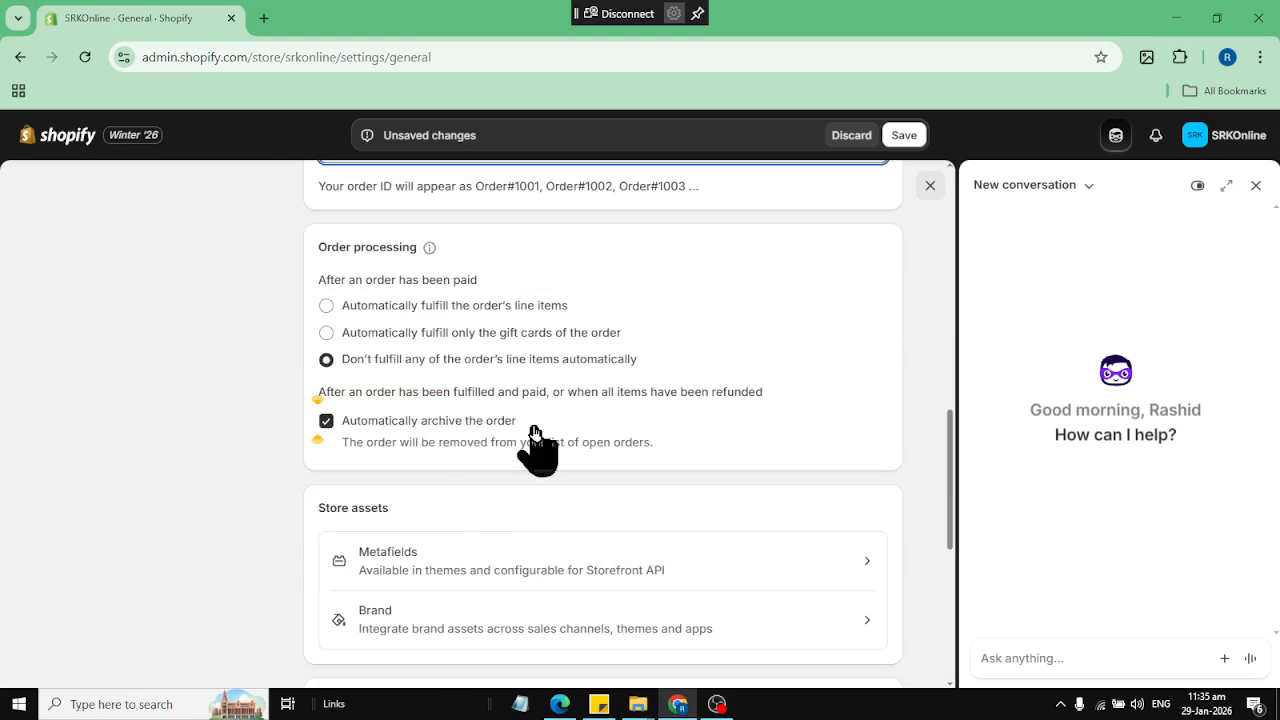
{"action": "scroll", "coordinate": [535, 432], "scroll_direction": "down", "scroll_amount": 3}
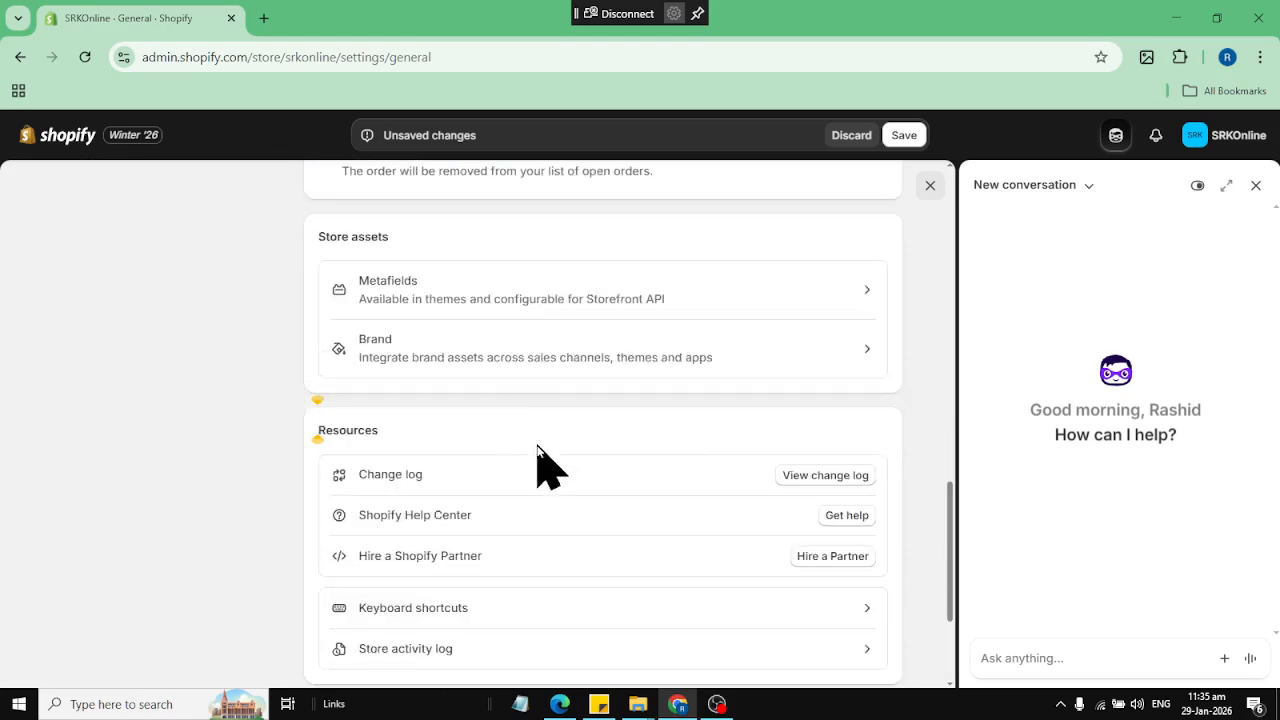
{"action": "scroll", "coordinate": [471, 457], "scroll_direction": "down", "scroll_amount": 2}
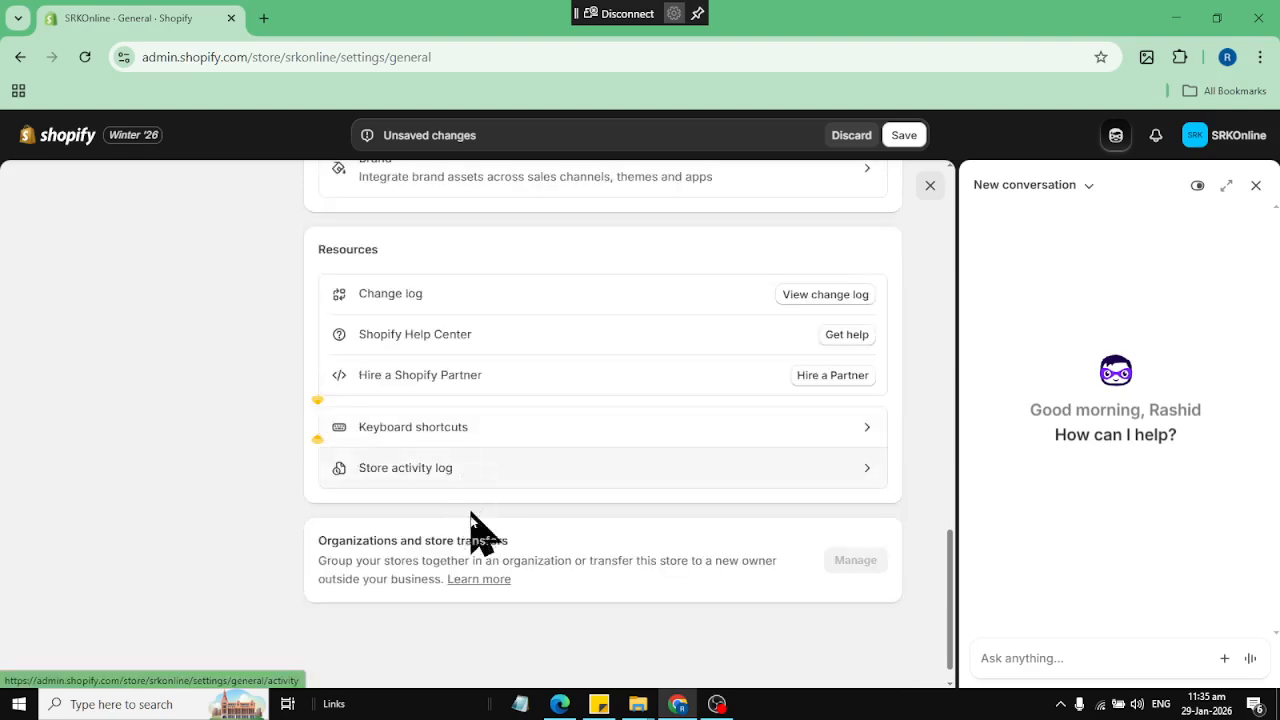
{"action": "scroll", "coordinate": [601, 588], "scroll_direction": "up", "scroll_amount": 5}
{"action": "scroll", "coordinate": [601, 588], "scroll_direction": "up", "scroll_amount": 10}
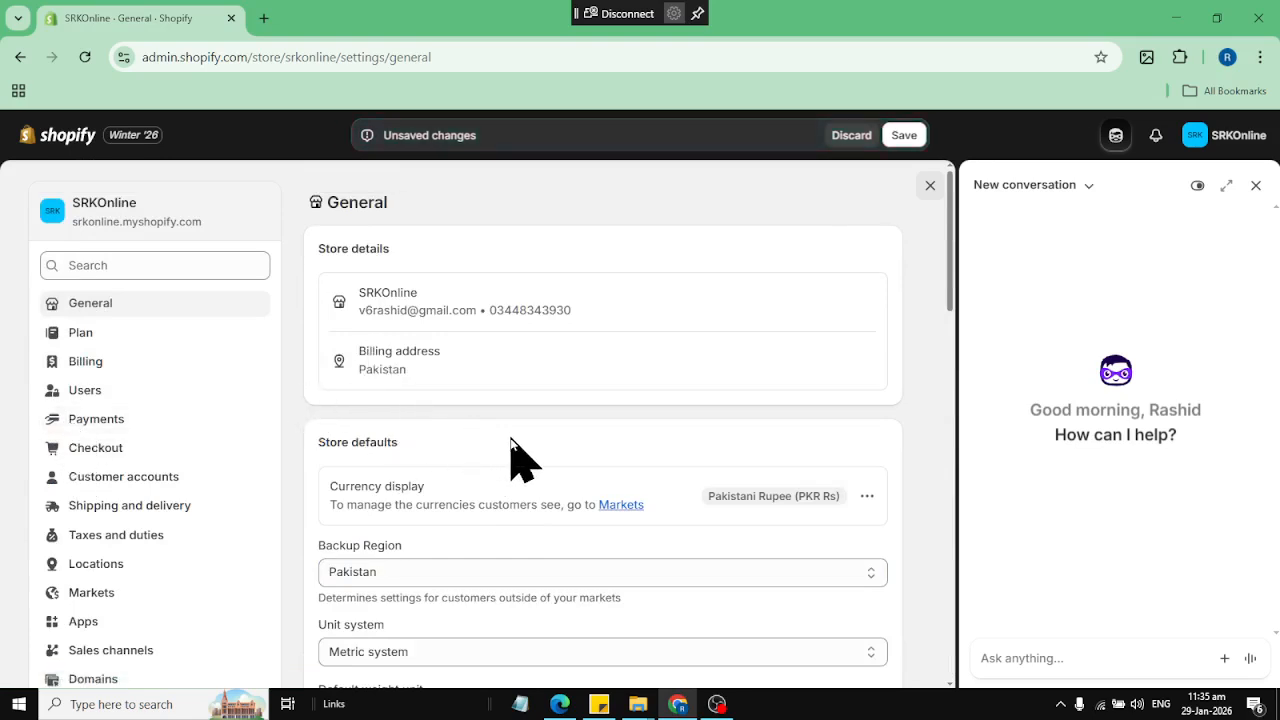
{"action": "left_click", "coordinate": [910, 135]}
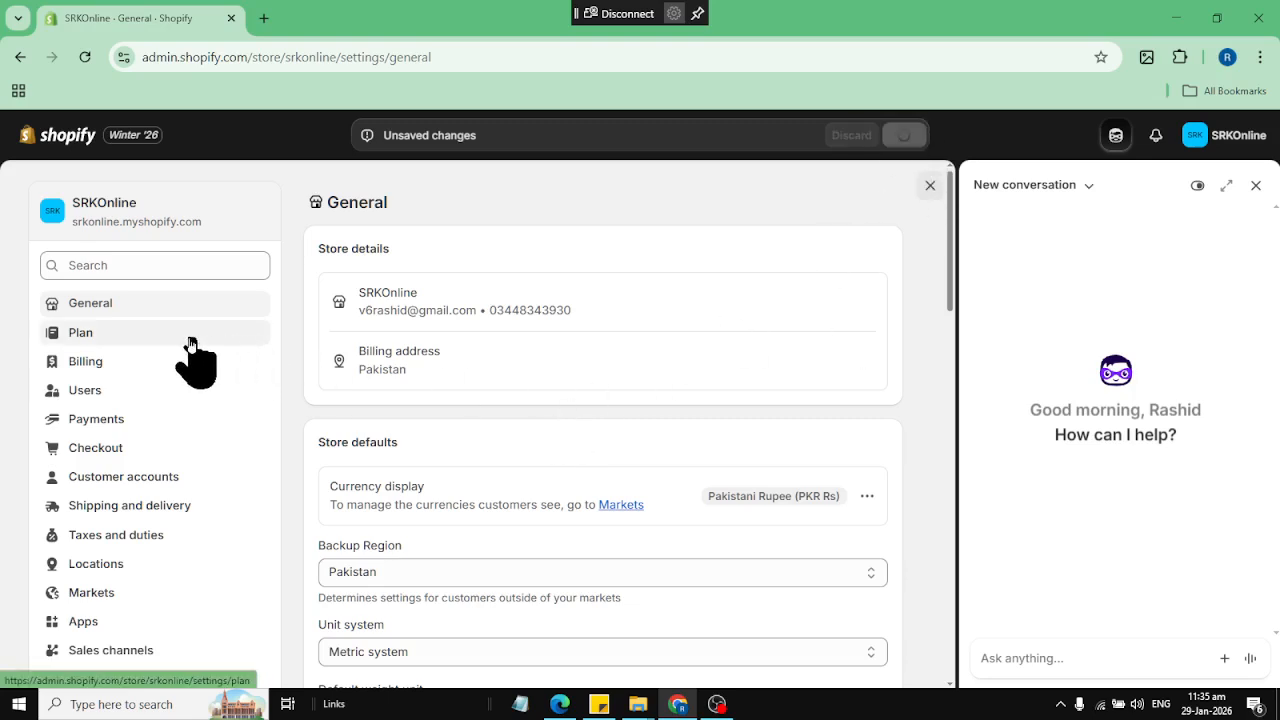
Activate Cash on Delivery (COD) as a manual payment method with the additional details "COD" and no payment instructions
{"action": "left_click", "coordinate": [97, 425]}
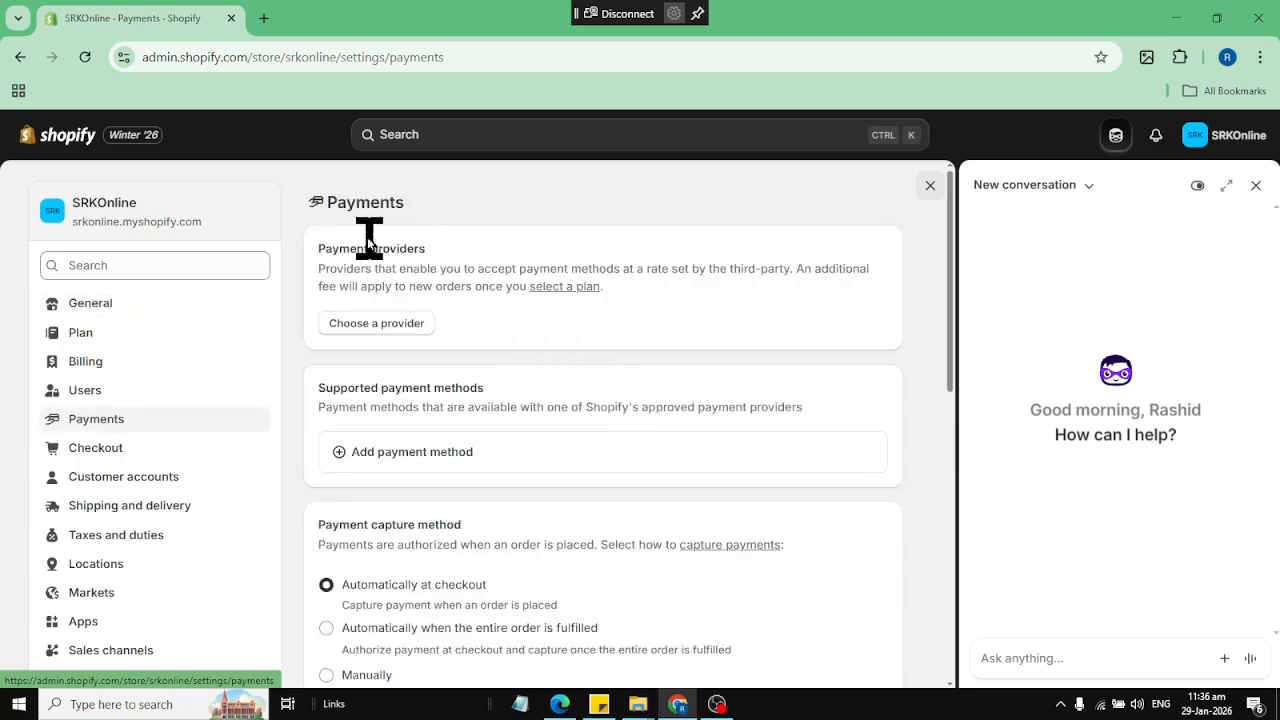
{"action": "scroll", "coordinate": [414, 335], "scroll_direction": "down", "scroll_amount": 3}
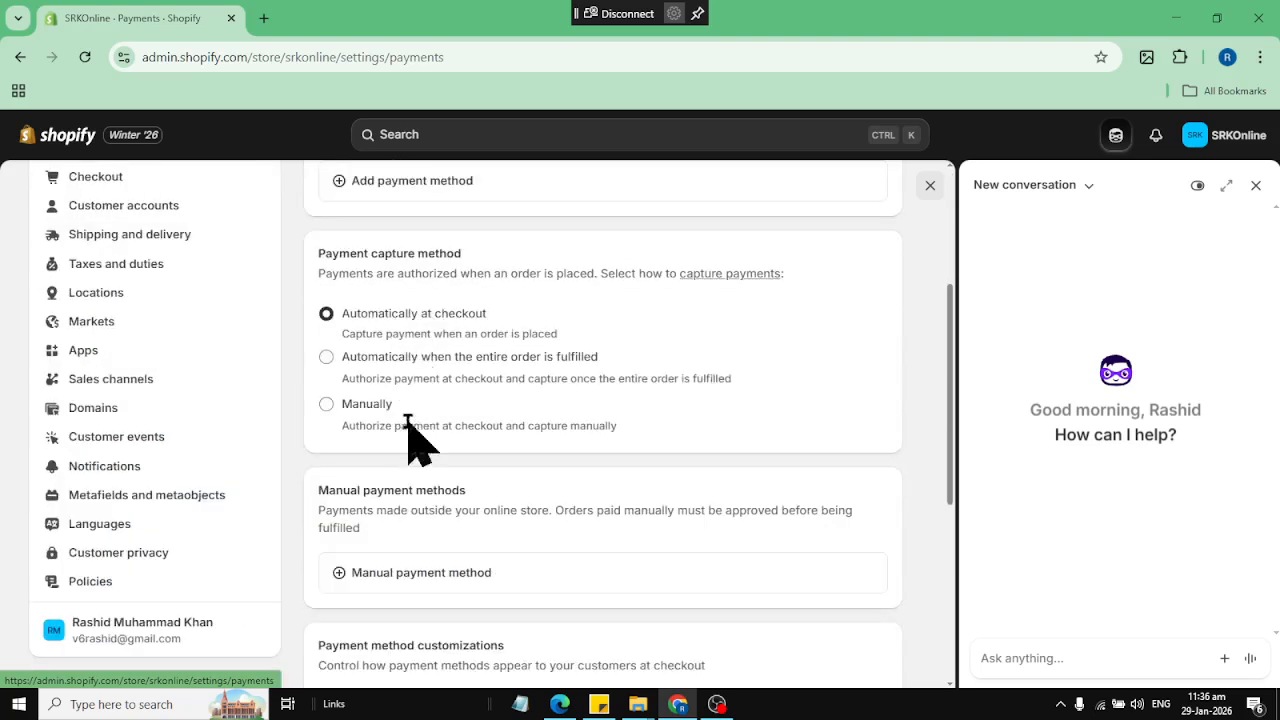
{"action": "scroll", "coordinate": [410, 440], "scroll_direction": "down", "scroll_amount": 1}
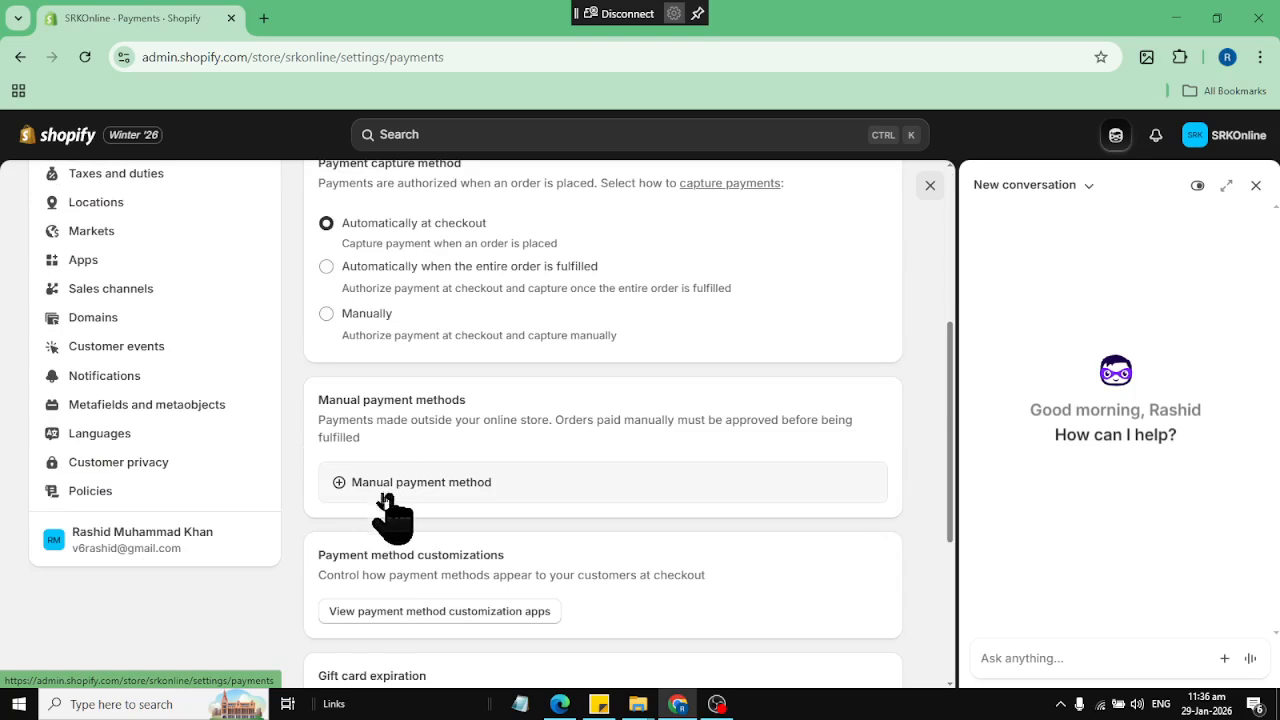
{"action": "left_click", "coordinate": [466, 494]}
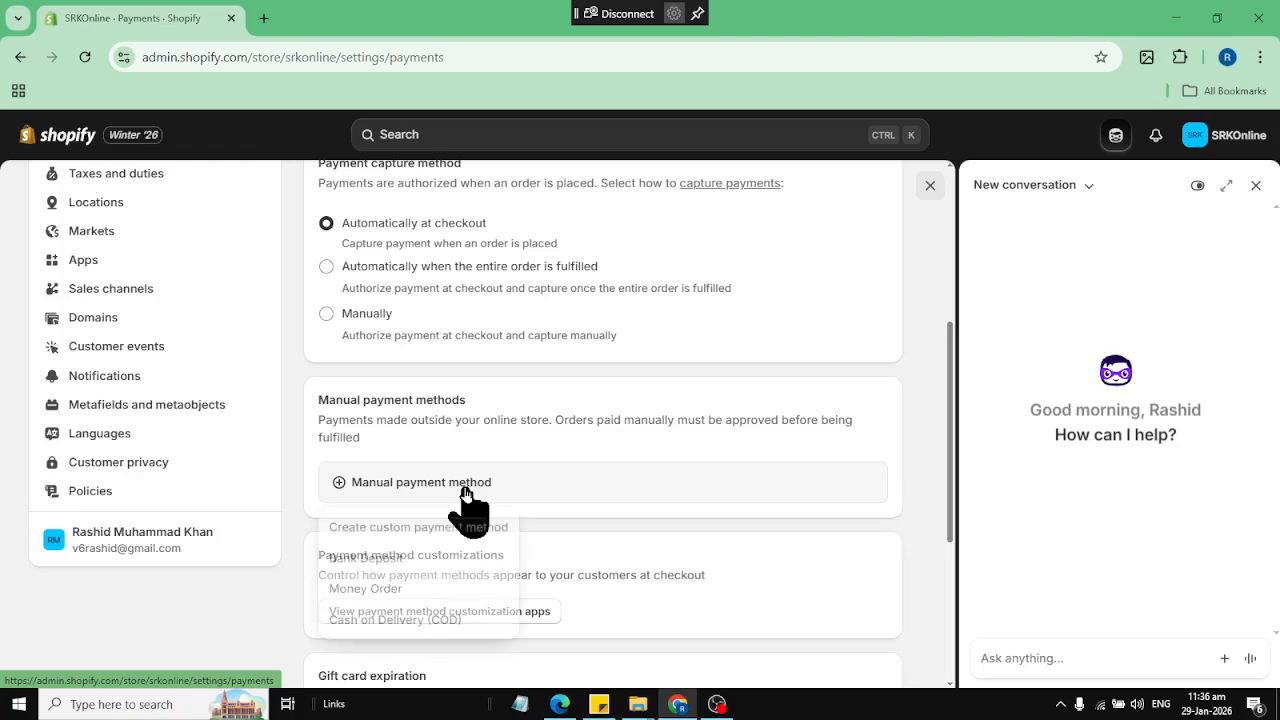
{"action": "left_click", "coordinate": [424, 617]}
{"action": "left_click", "coordinate": [495, 347]}
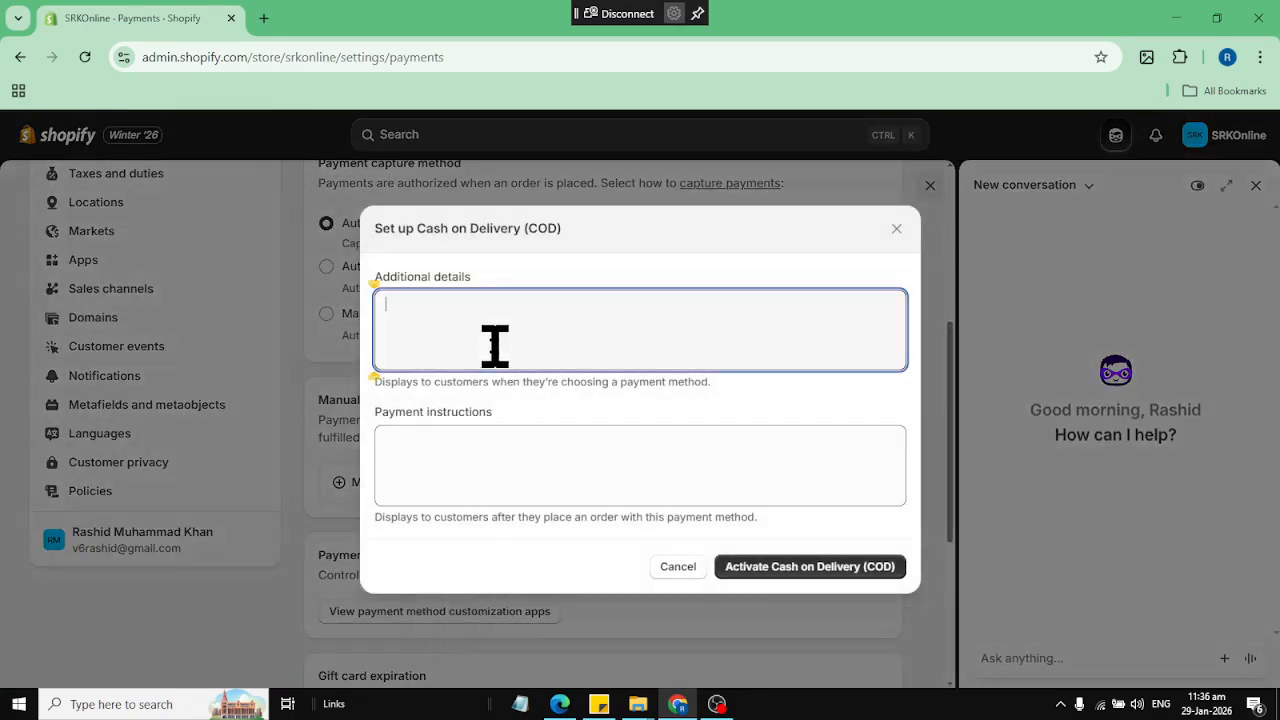
{"action": "type", "text": "COD"}
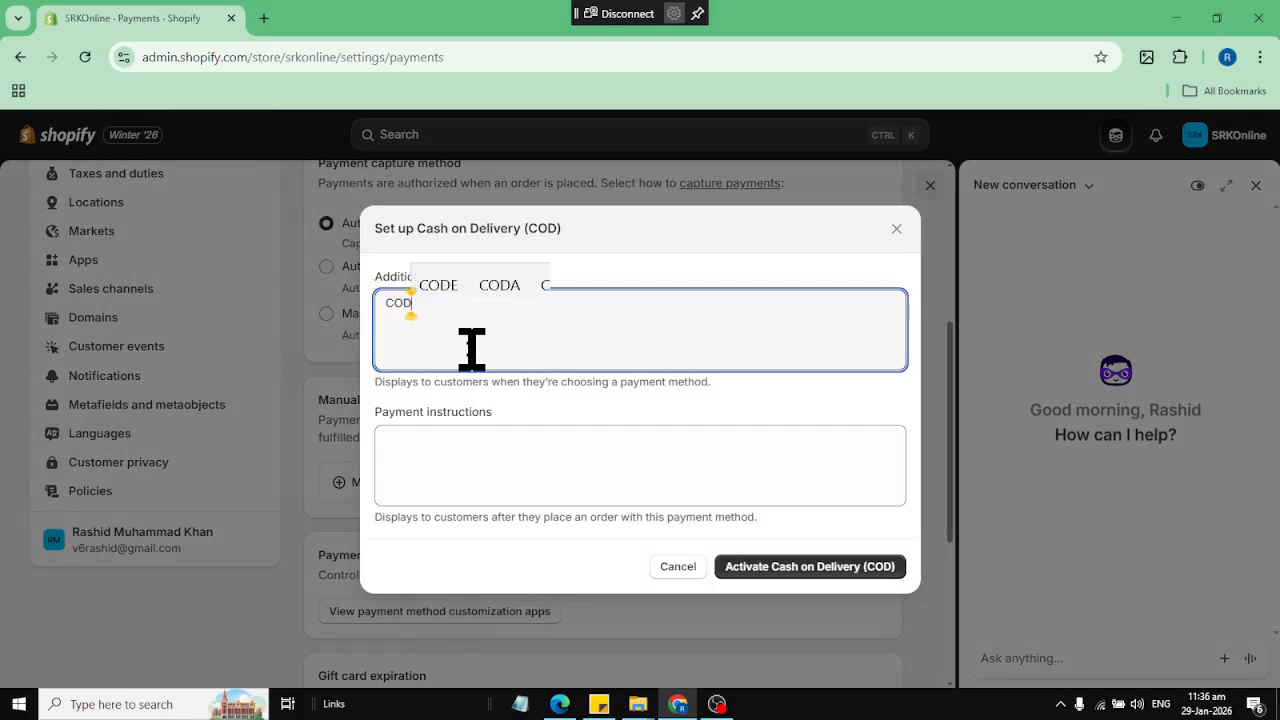
{"action": "left_click", "coordinate": [558, 486]}
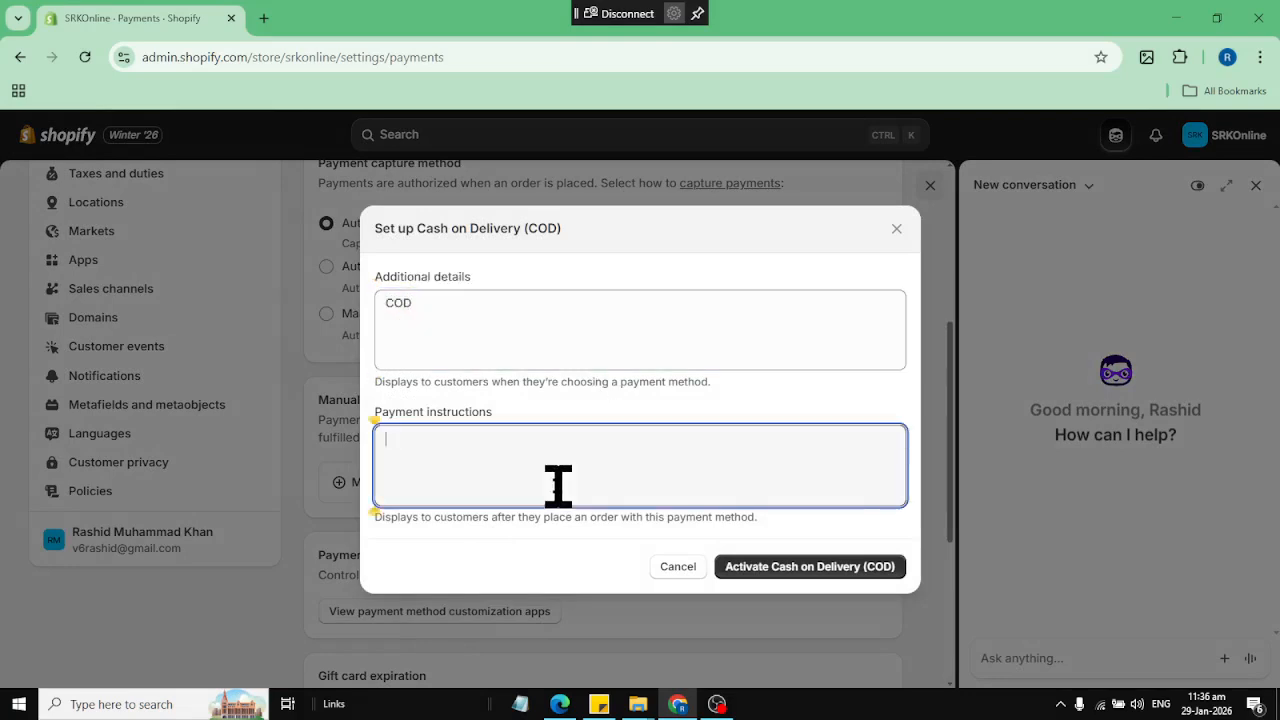
{"action": "left_click", "coordinate": [826, 570]}
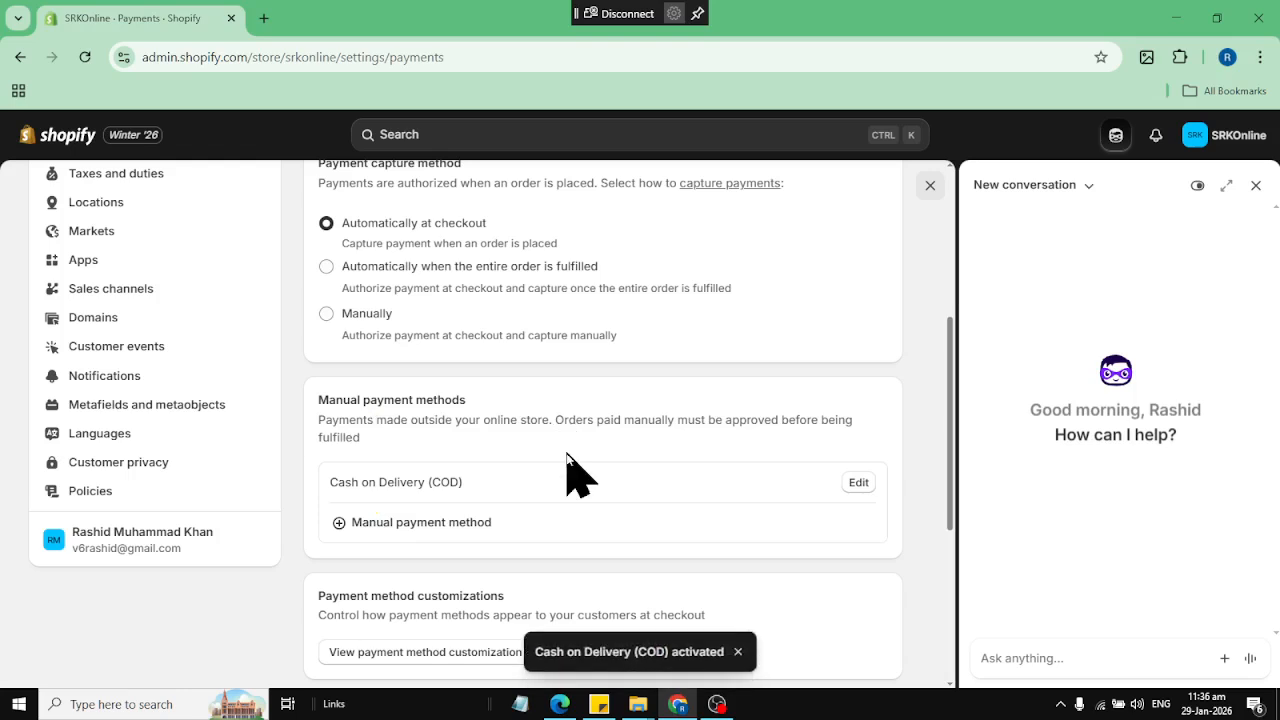
Look over the remaining payment settings, and require customers' first and last name in the checkout settings
{"action": "scroll", "coordinate": [542, 425], "scroll_direction": "down", "scroll_amount": 4}
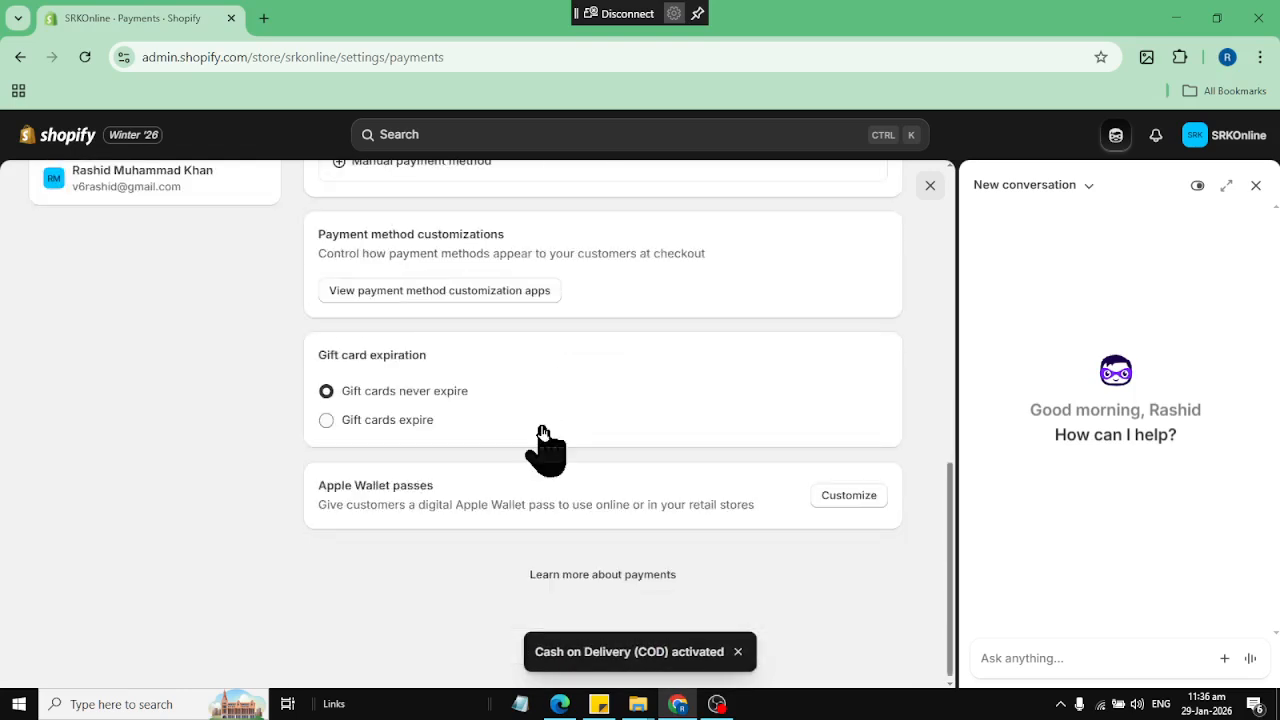
{"action": "scroll", "coordinate": [542, 432], "scroll_direction": "up", "scroll_amount": 1}
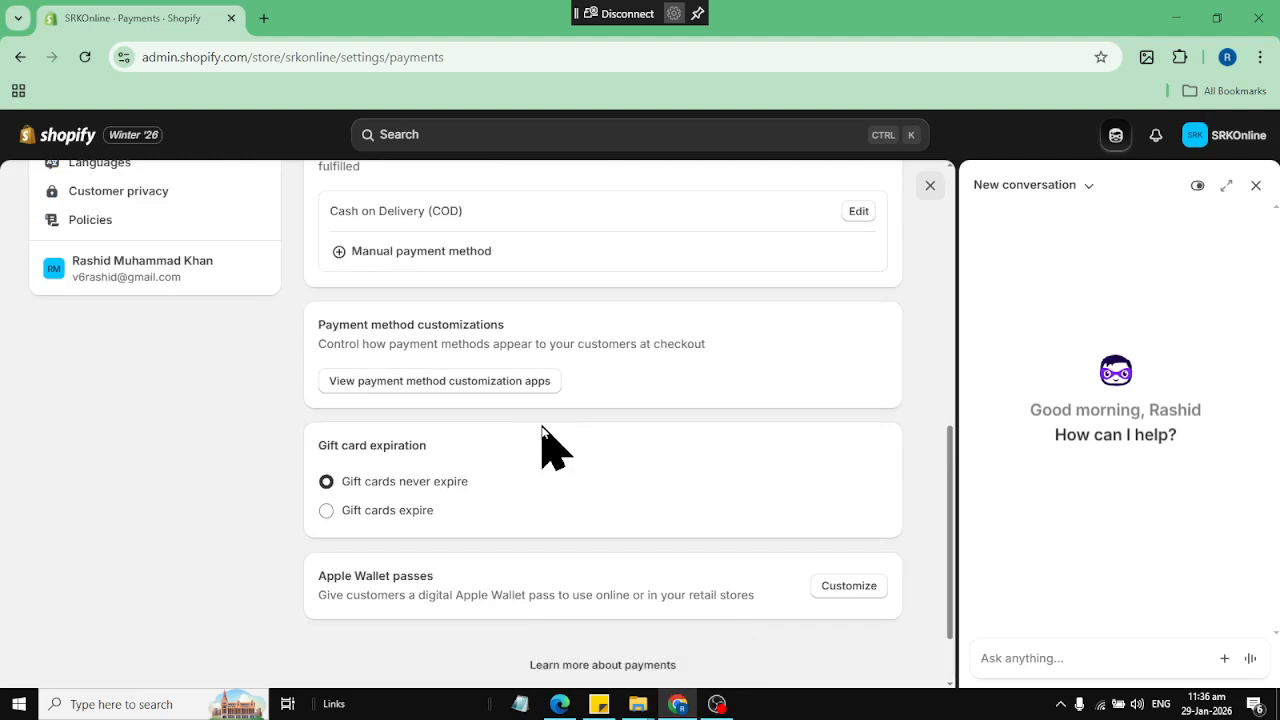
{"action": "scroll", "coordinate": [542, 425], "scroll_direction": "up", "scroll_amount": 3}
{"action": "scroll", "coordinate": [200, 294], "scroll_direction": "up", "scroll_amount": 1}
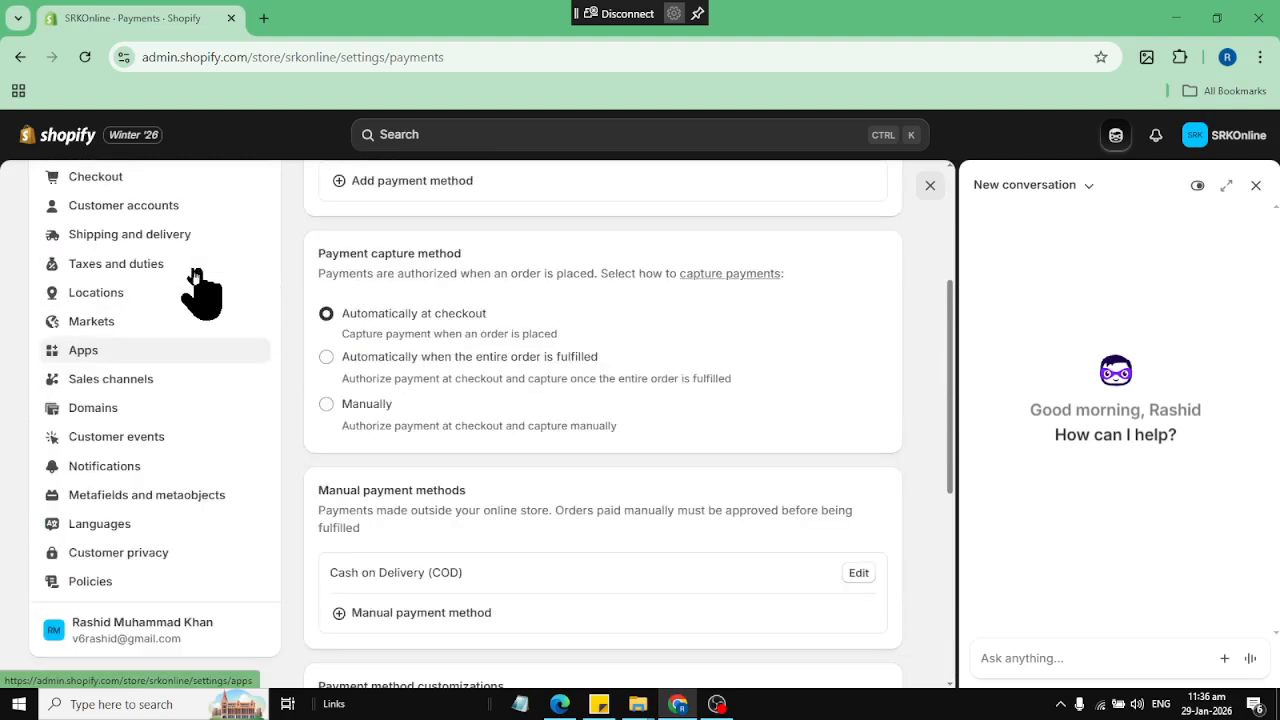
{"action": "scroll", "coordinate": [88, 210], "scroll_direction": "up", "scroll_amount": 1}
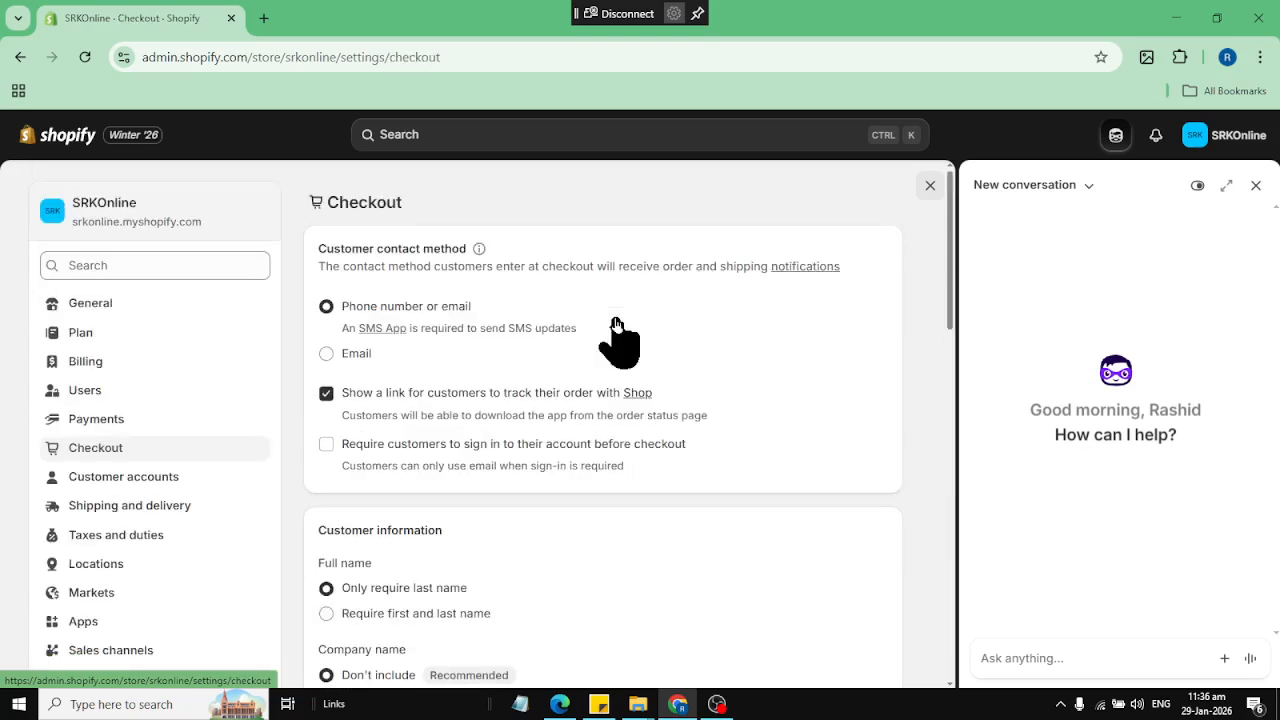
{"action": "scroll", "coordinate": [612, 340], "scroll_direction": "down", "scroll_amount": 1}
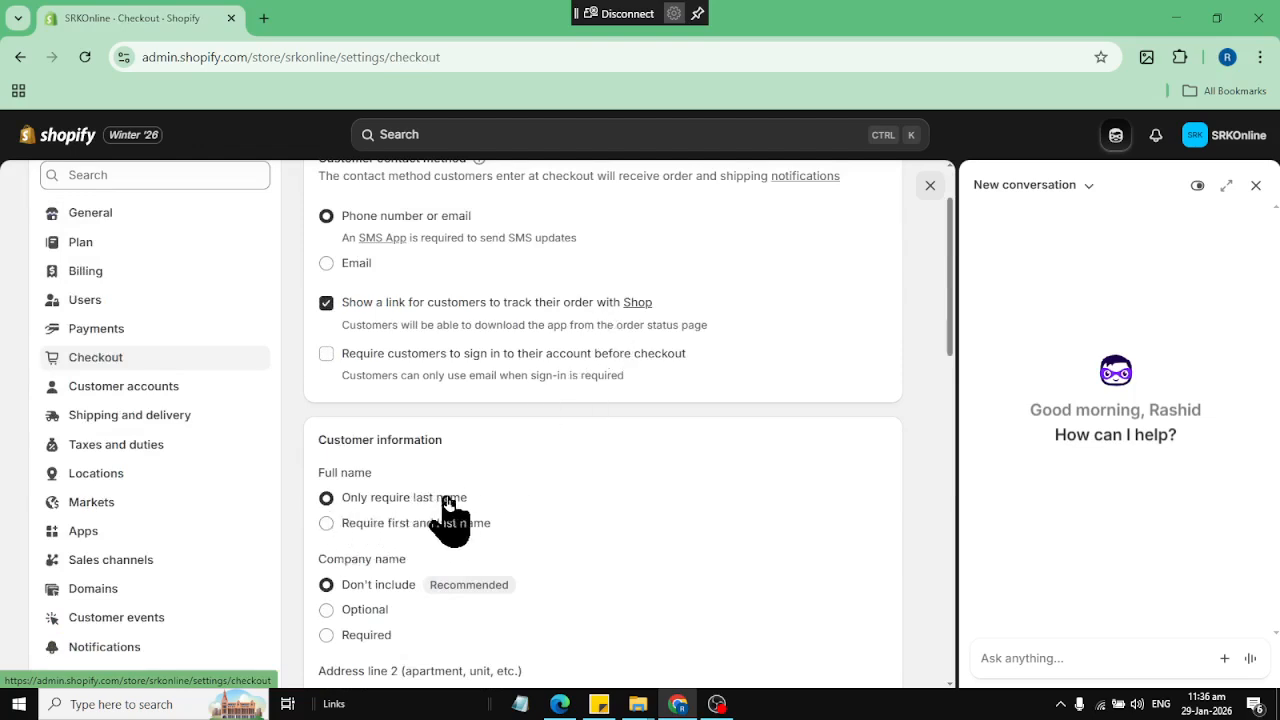
{"action": "left_click", "coordinate": [327, 523]}
{"action": "scroll", "coordinate": [551, 500], "scroll_direction": "down", "scroll_amount": 2}
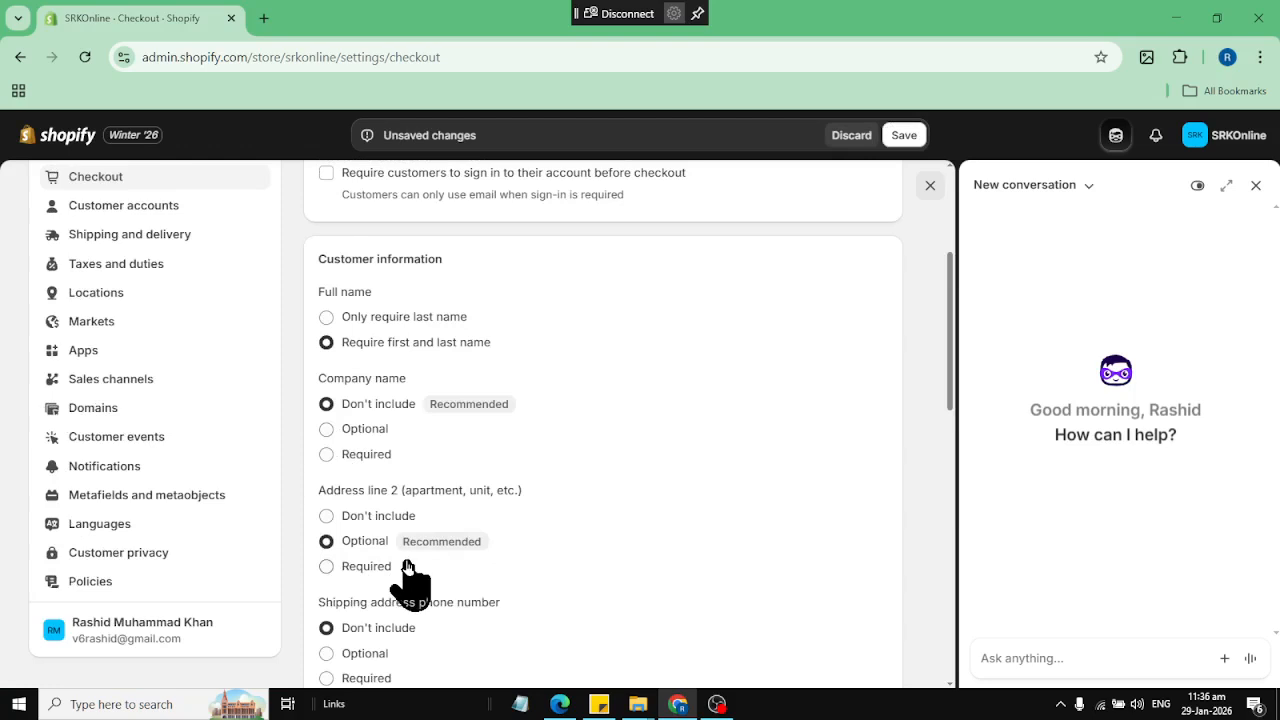
Review the address, phone number and marketing options for checkout, and save the checkout settings
{"action": "scroll", "coordinate": [371, 575], "scroll_direction": "down", "scroll_amount": 1}
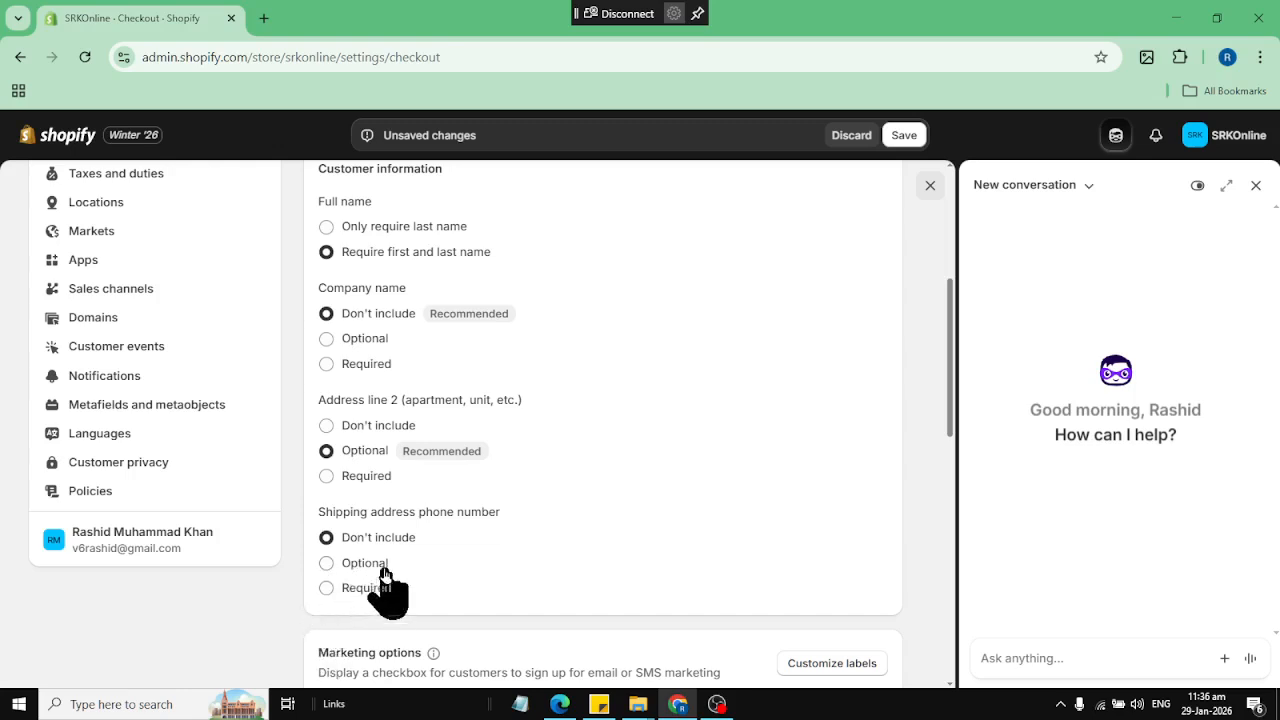
{"action": "scroll", "coordinate": [560, 540], "scroll_direction": "down", "scroll_amount": 3}
{"action": "scroll", "coordinate": [560, 540], "scroll_direction": "up", "scroll_amount": 1}
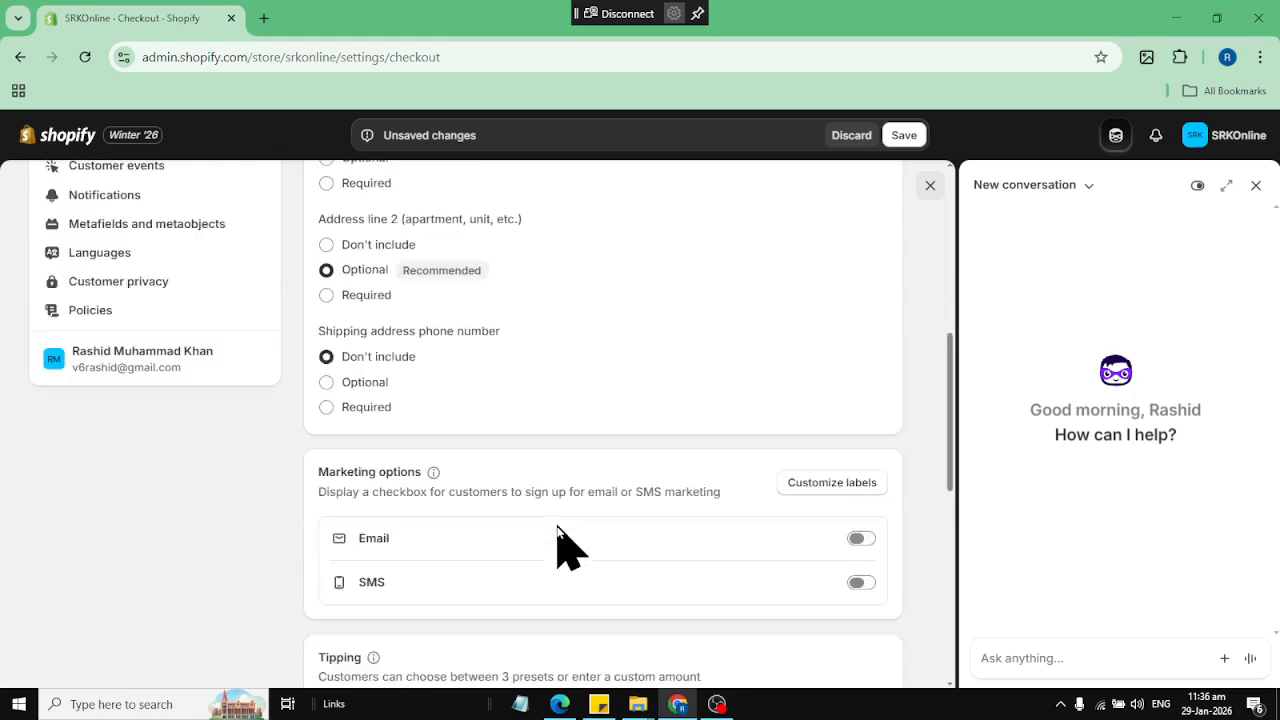
{"action": "scroll", "coordinate": [560, 545], "scroll_direction": "up", "scroll_amount": 6}
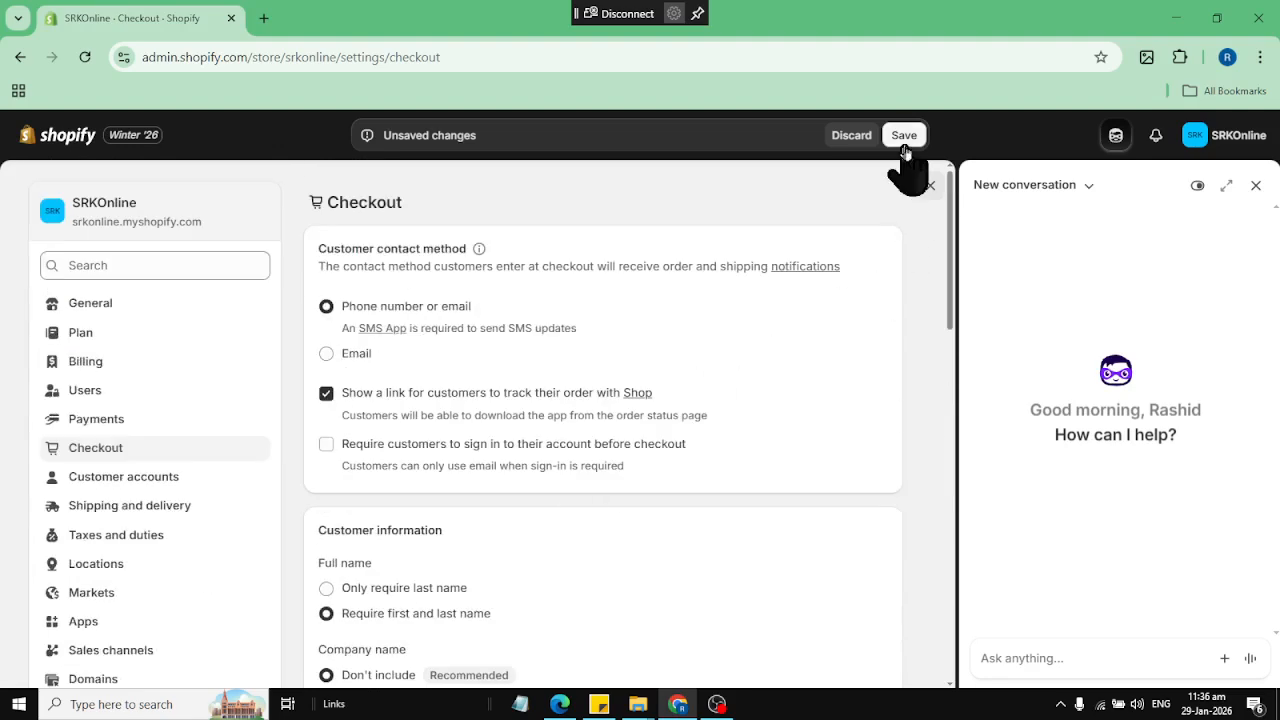
{"action": "left_click", "coordinate": [904, 138]}
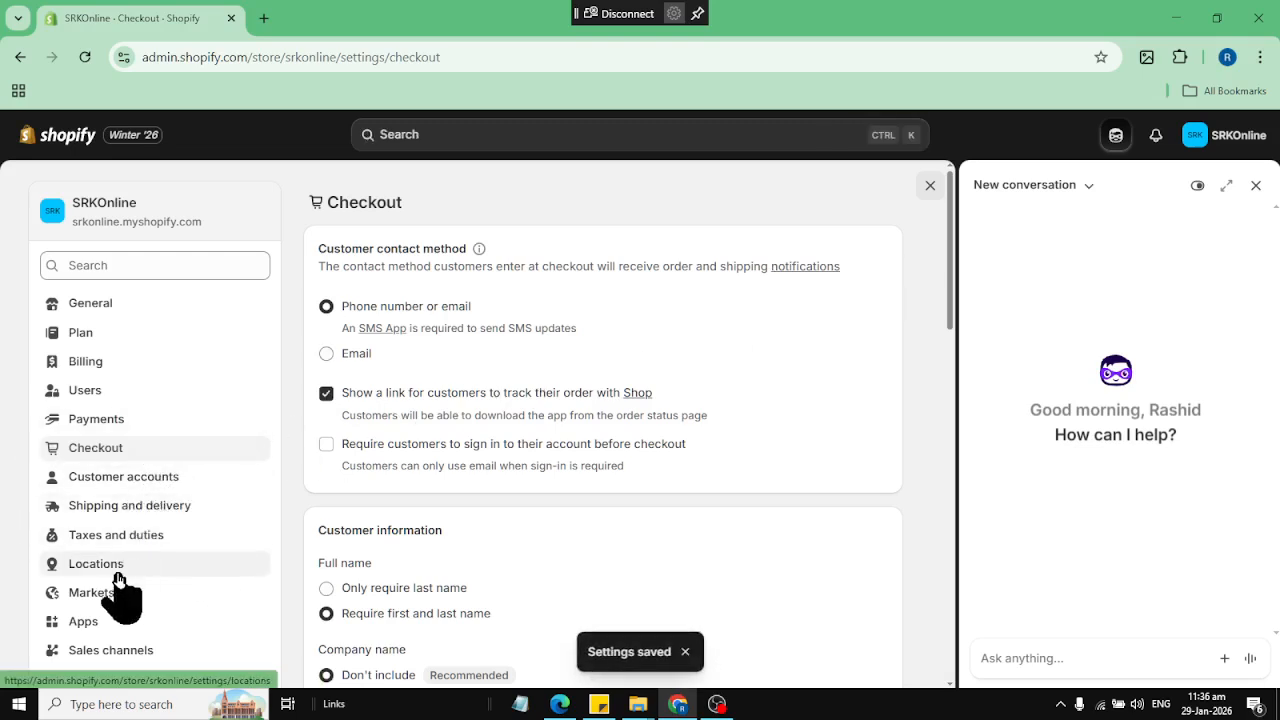
Open the store's policy settings and turn on the return rules
{"action": "scroll", "coordinate": [140, 600], "scroll_direction": "down", "scroll_amount": 1}
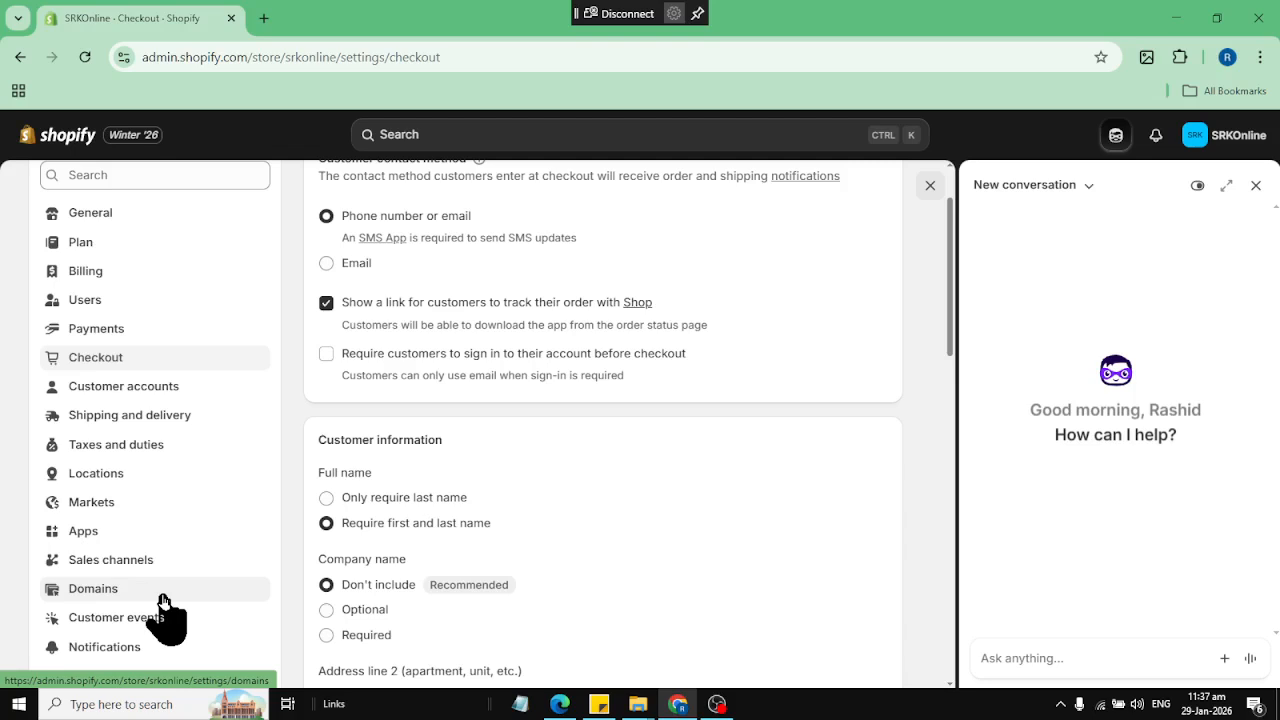
{"action": "scroll", "coordinate": [160, 605], "scroll_direction": "down", "scroll_amount": 1}
{"action": "scroll", "coordinate": [140, 580], "scroll_direction": "down", "scroll_amount": 1}
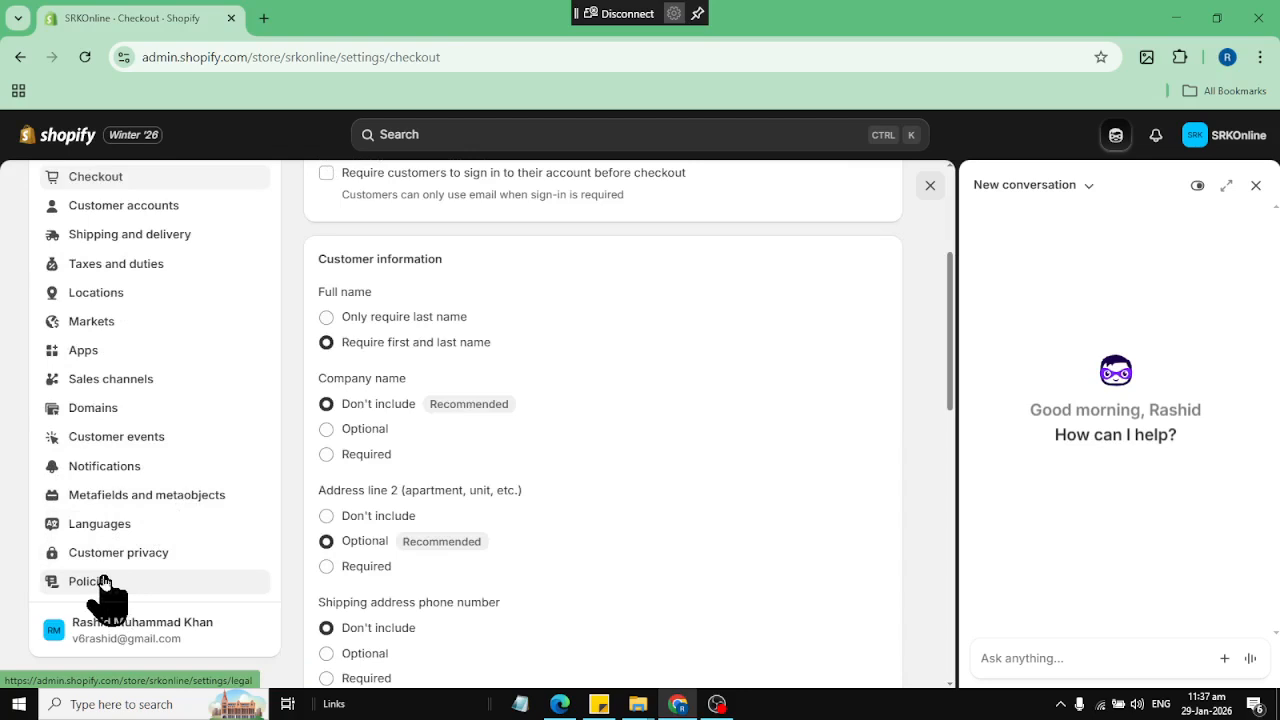
{"action": "left_click", "coordinate": [104, 583]}
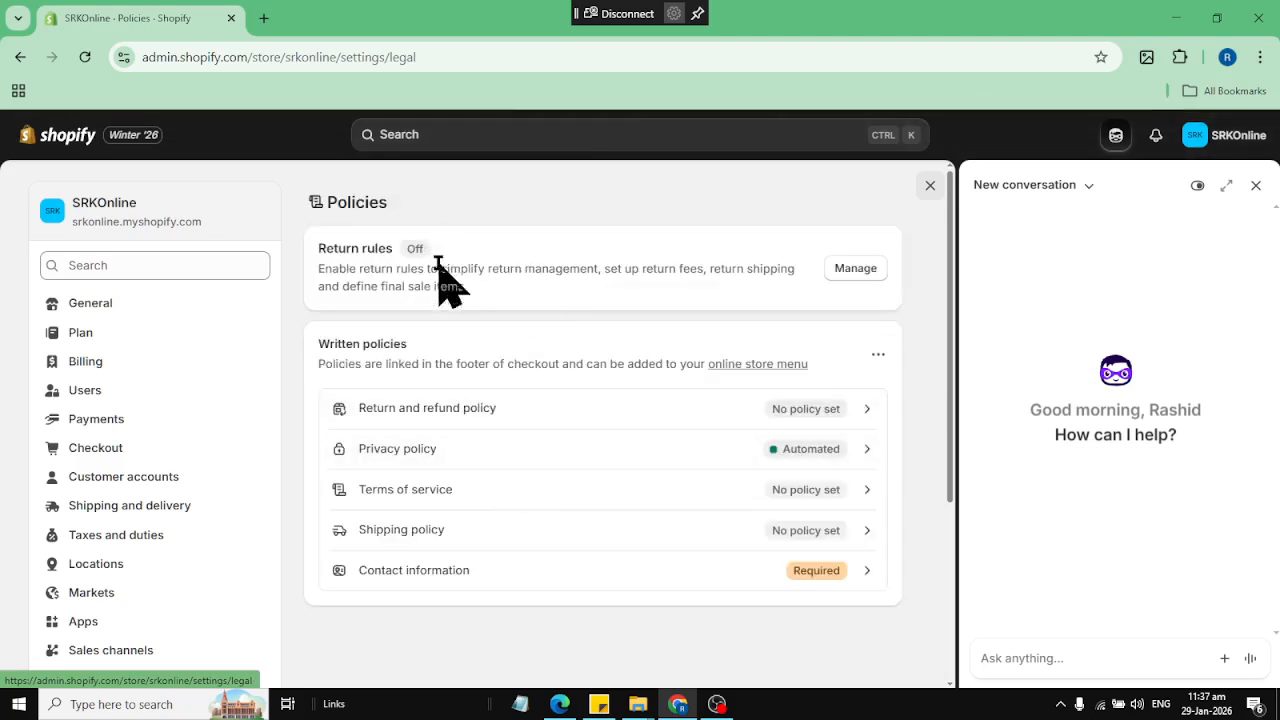
{"action": "left_click", "coordinate": [840, 272]}
{"action": "left_click", "coordinate": [868, 203]}
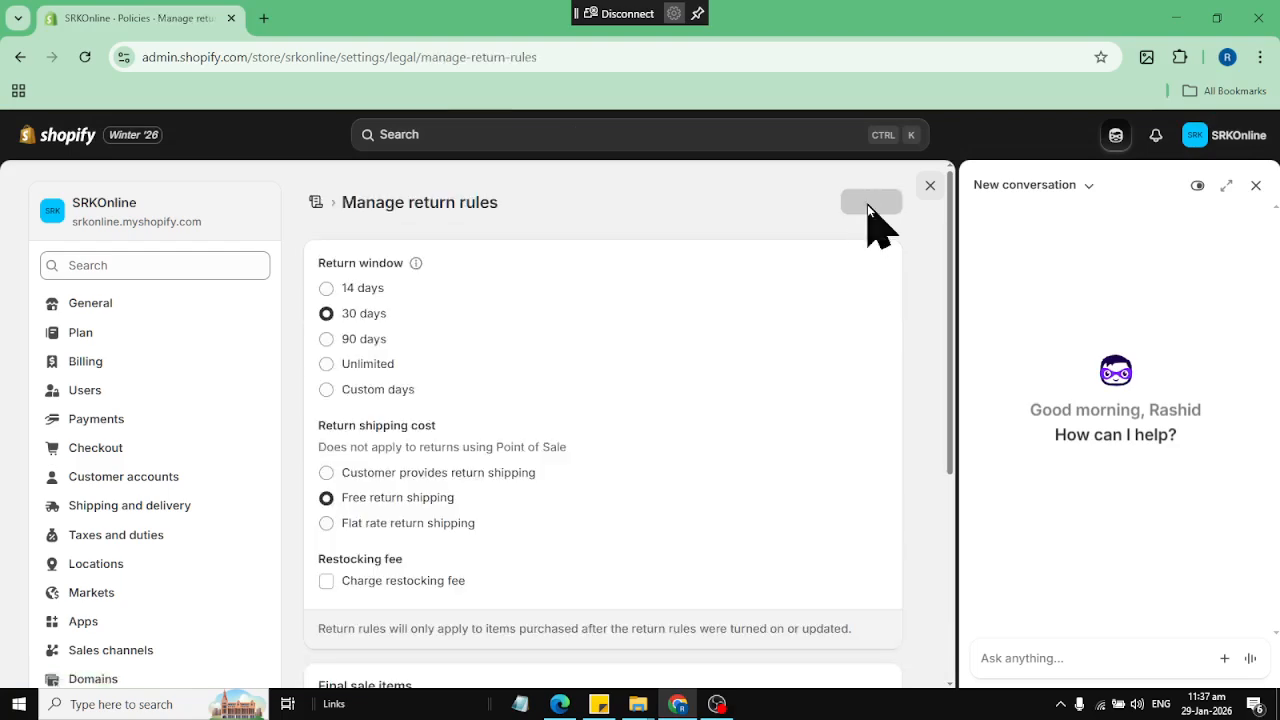
Set a custom return window of 5 days and have the customer provide return shipping
{"action": "left_click", "coordinate": [321, 484]}
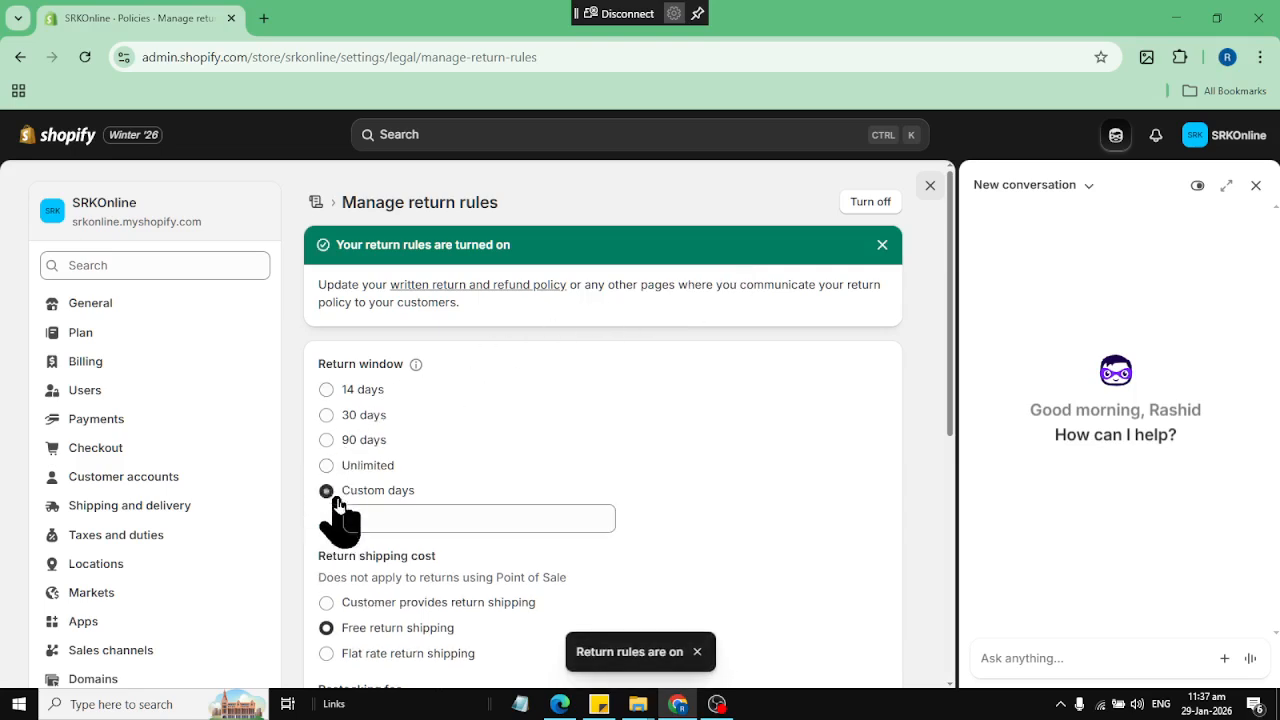
{"action": "left_click", "coordinate": [394, 520]}
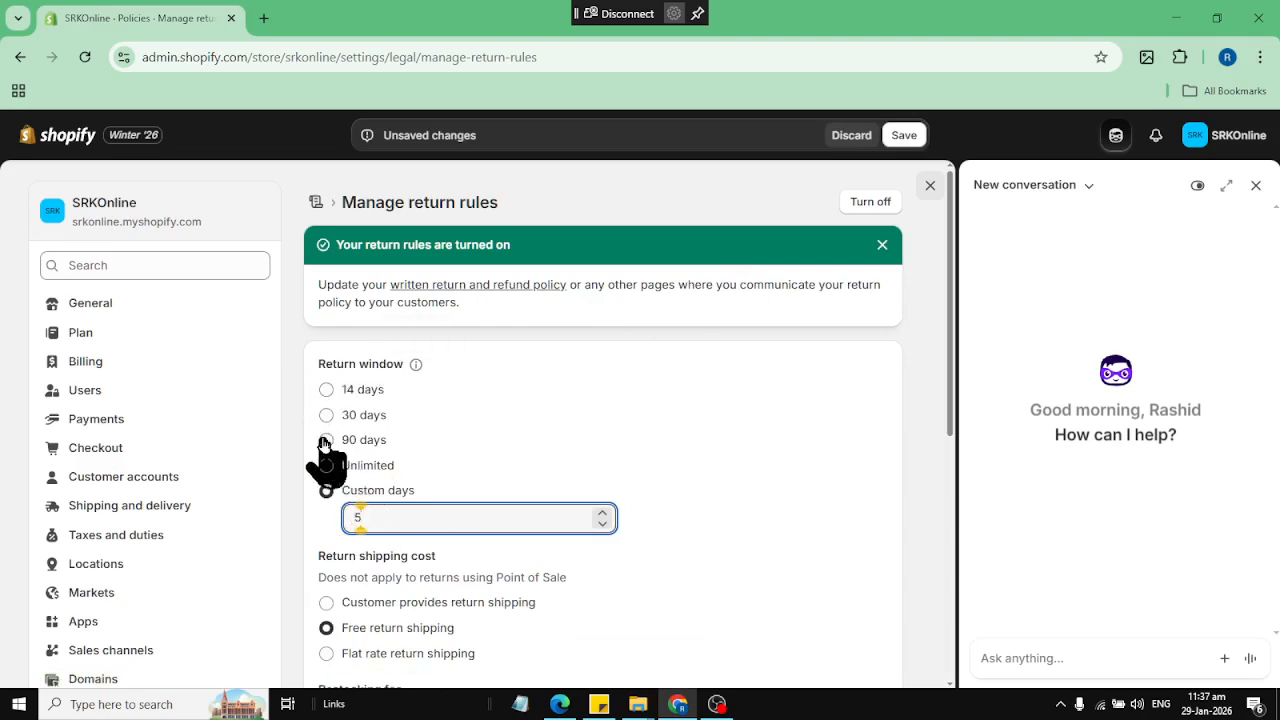
{"action": "left_click_drag", "start_coordinate": [405, 518], "coordinate": [273, 516]}
{"action": "scroll", "coordinate": [490, 495], "scroll_direction": "down", "scroll_amount": 2}
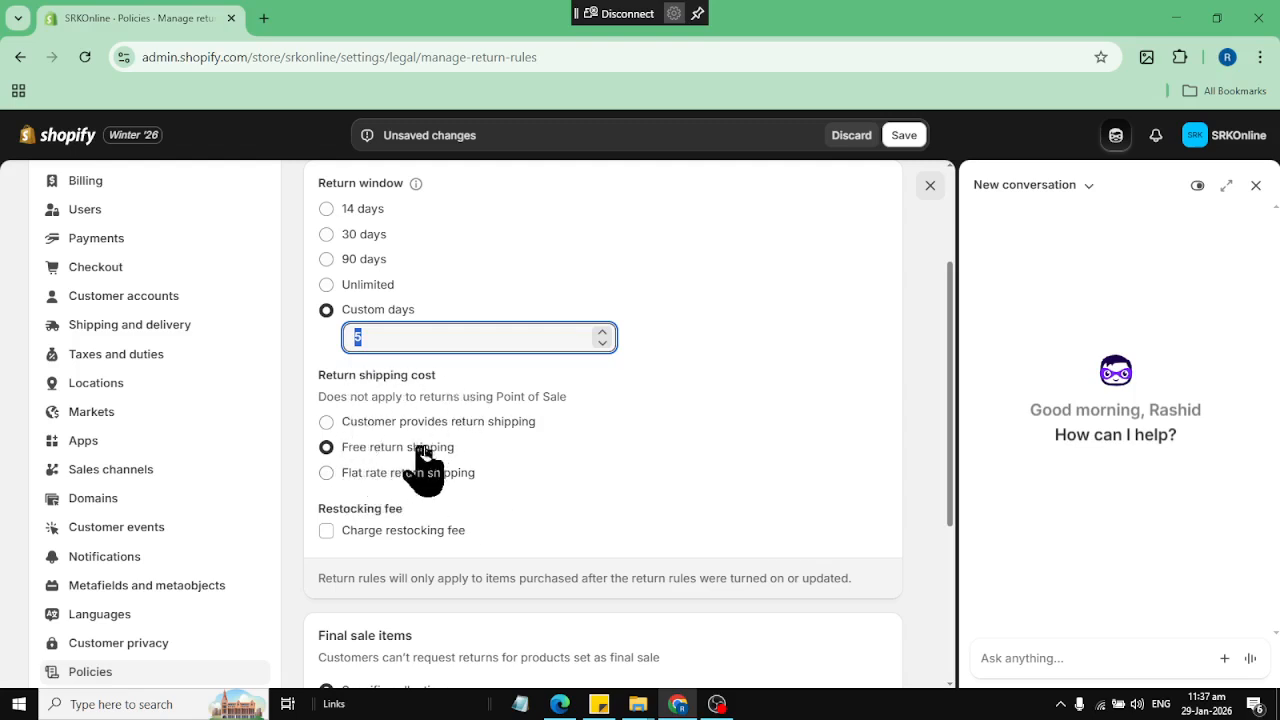
{"action": "left_click", "coordinate": [328, 424]}
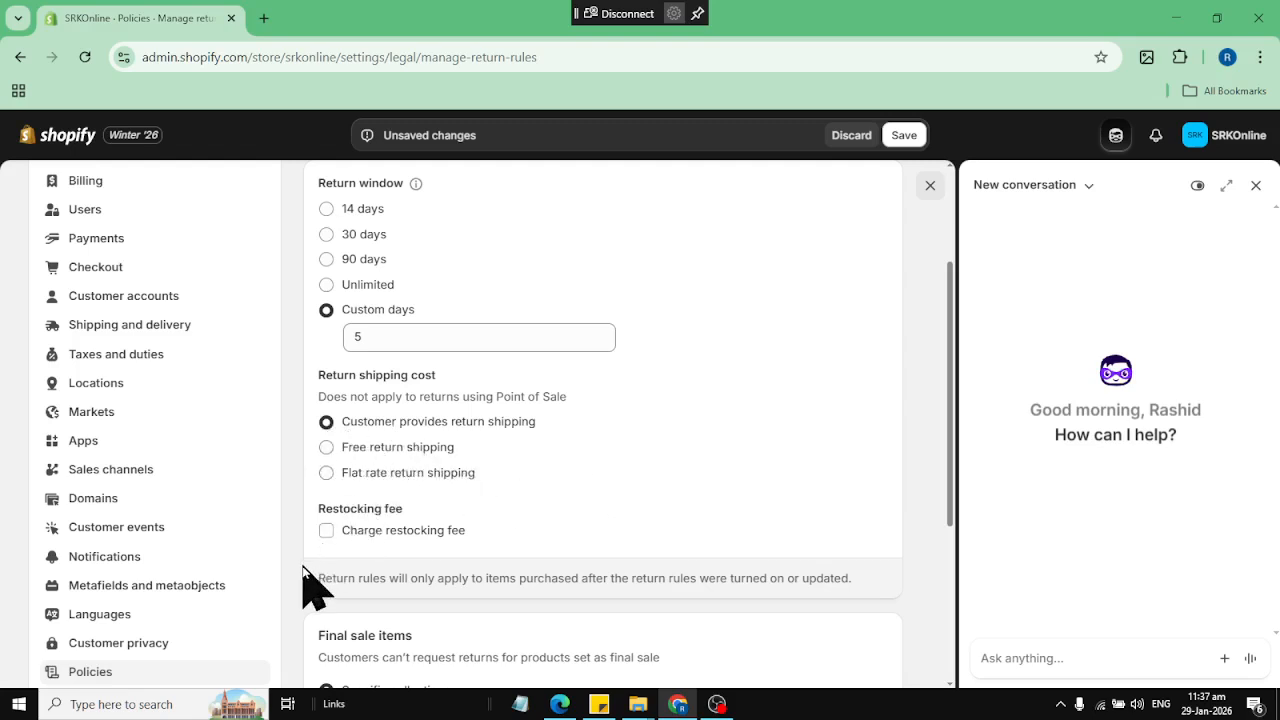
Review the restocking fee and final sale options, and save the return rules
{"action": "scroll", "coordinate": [437, 385], "scroll_direction": "down", "scroll_amount": 3}
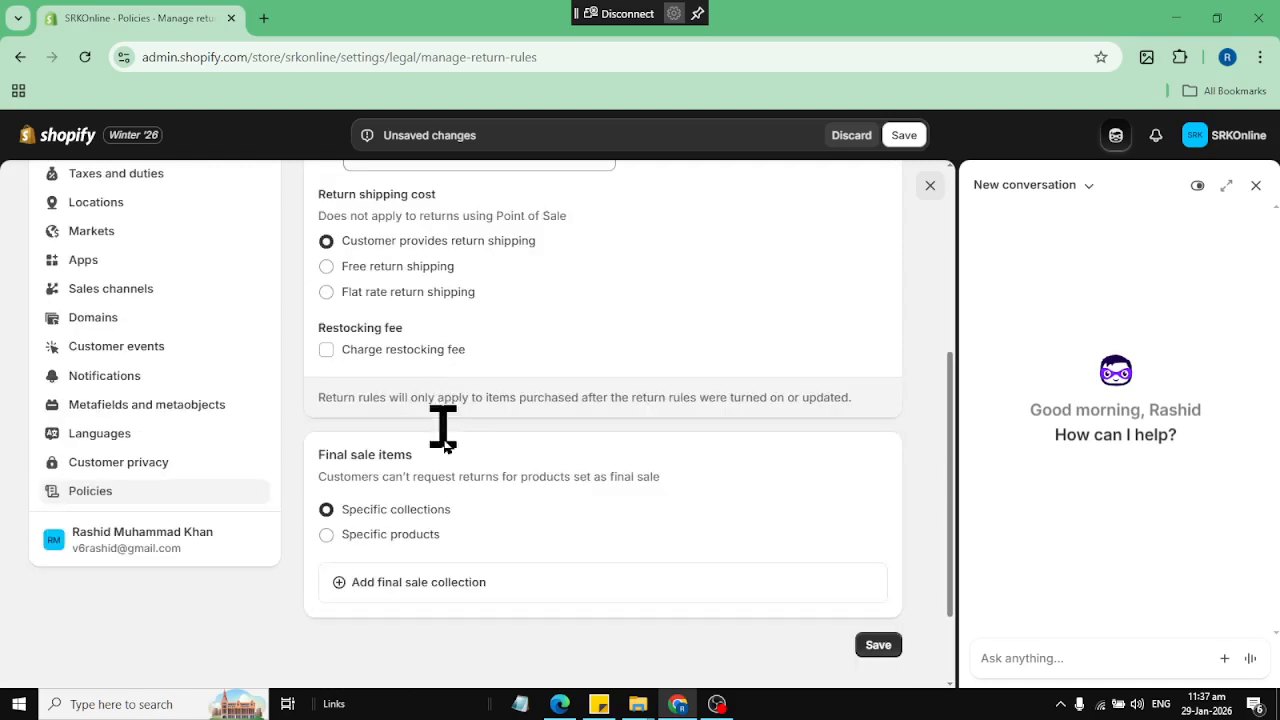
{"action": "scroll", "coordinate": [680, 600], "scroll_direction": "up", "scroll_amount": 6}
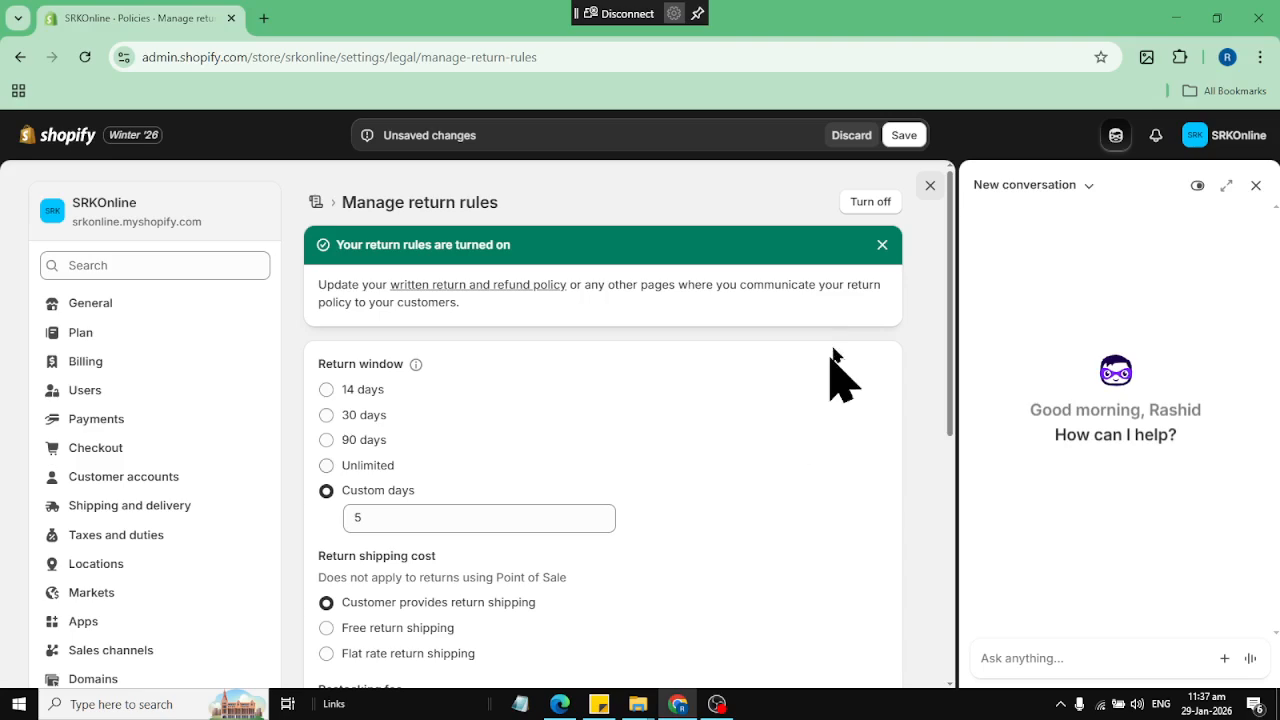
{"action": "scroll", "coordinate": [860, 430], "scroll_direction": "down", "scroll_amount": 5}
{"action": "scroll", "coordinate": [885, 300], "scroll_direction": "up", "scroll_amount": 5}
{"action": "scroll", "coordinate": [880, 450], "scroll_direction": "down", "scroll_amount": 8}
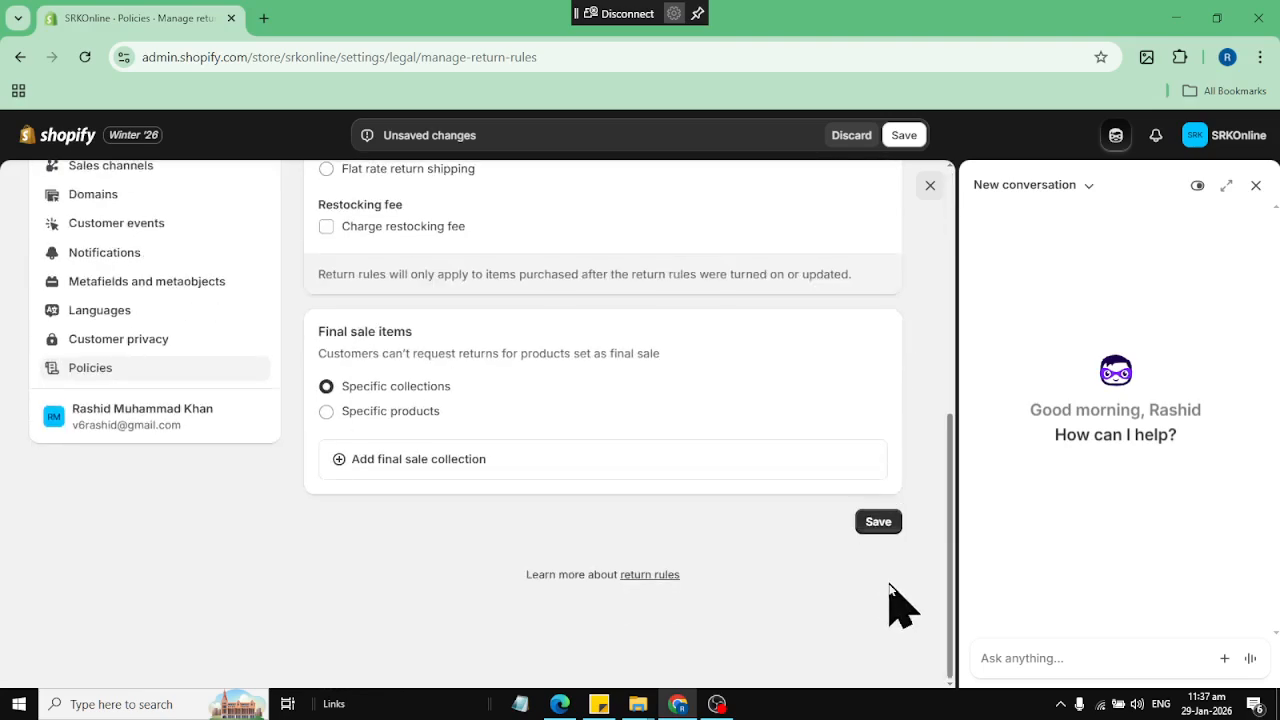
{"action": "left_click", "coordinate": [878, 522]}
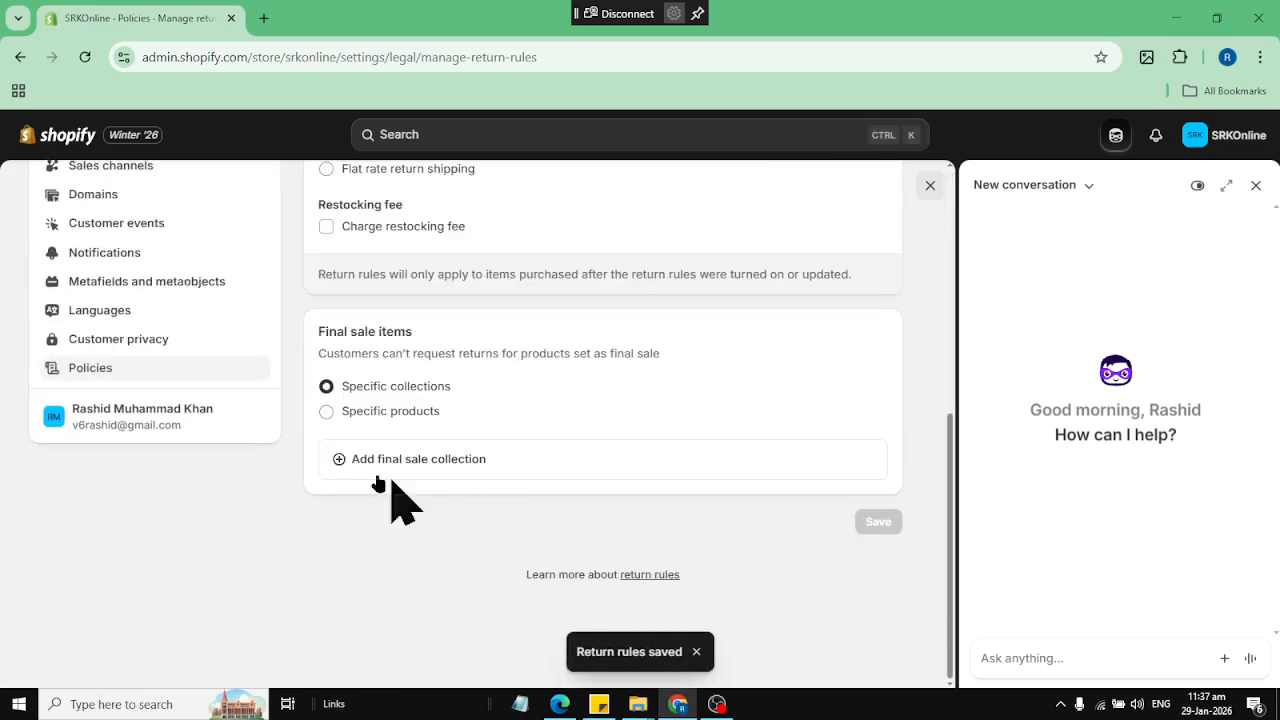
{"action": "scroll", "coordinate": [520, 423], "scroll_direction": "up", "scroll_amount": 10}
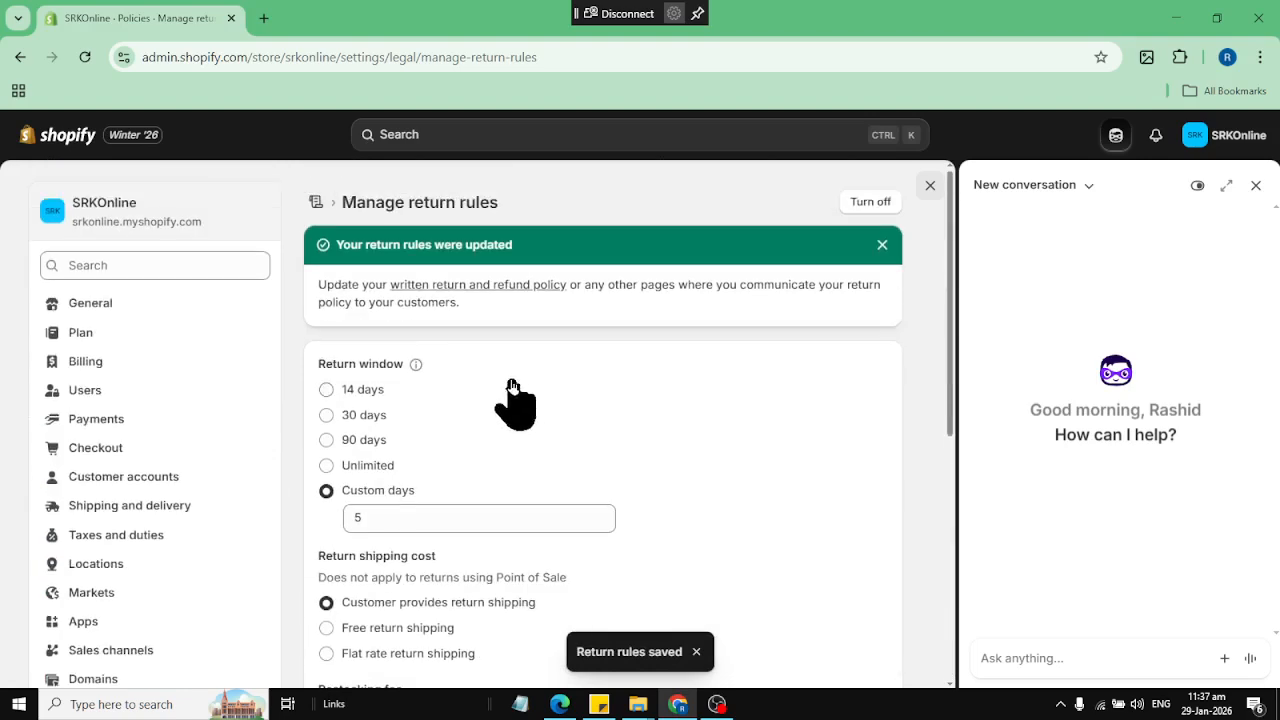
{"action": "scroll", "coordinate": [530, 360], "scroll_direction": "down", "scroll_amount": 3}
{"action": "scroll", "coordinate": [556, 337], "scroll_direction": "down", "scroll_amount": 4}
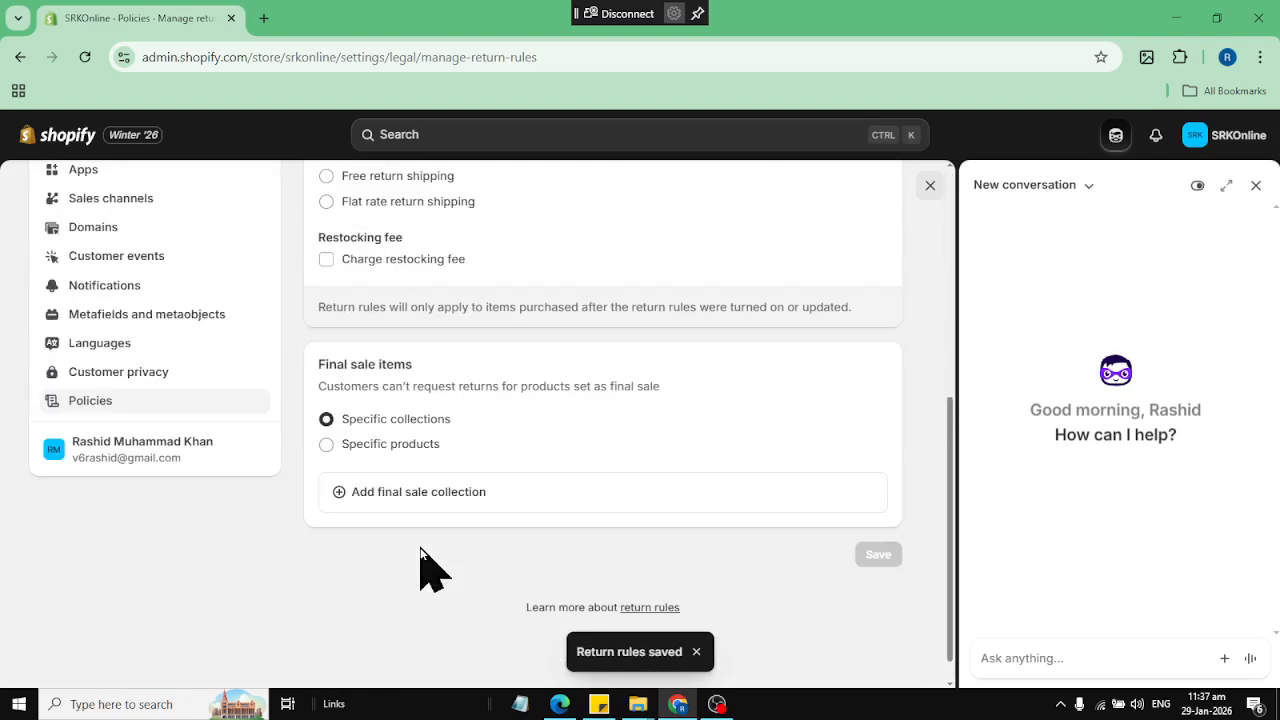
{"action": "scroll", "coordinate": [420, 505], "scroll_direction": "up", "scroll_amount": 3}
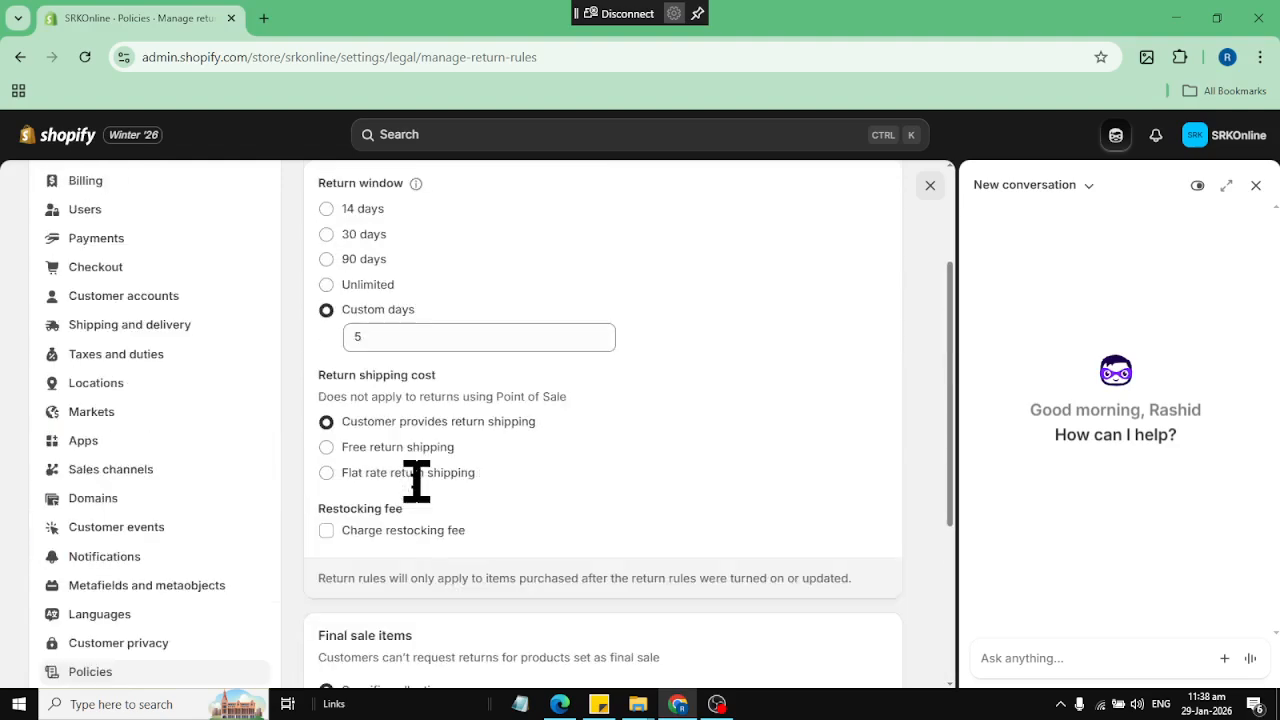
{"action": "scroll", "coordinate": [416, 481], "scroll_direction": "up", "scroll_amount": 2}
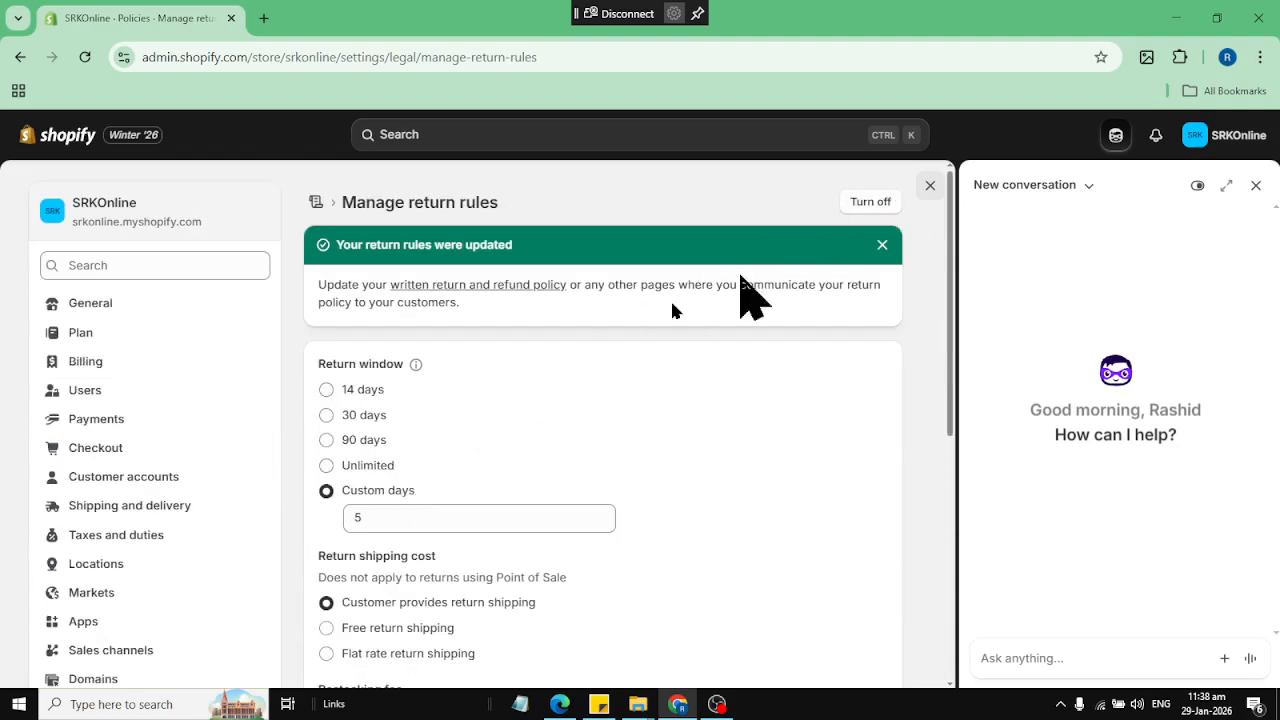
{"action": "scroll", "coordinate": [140, 634], "scroll_direction": "down", "scroll_amount": 4}
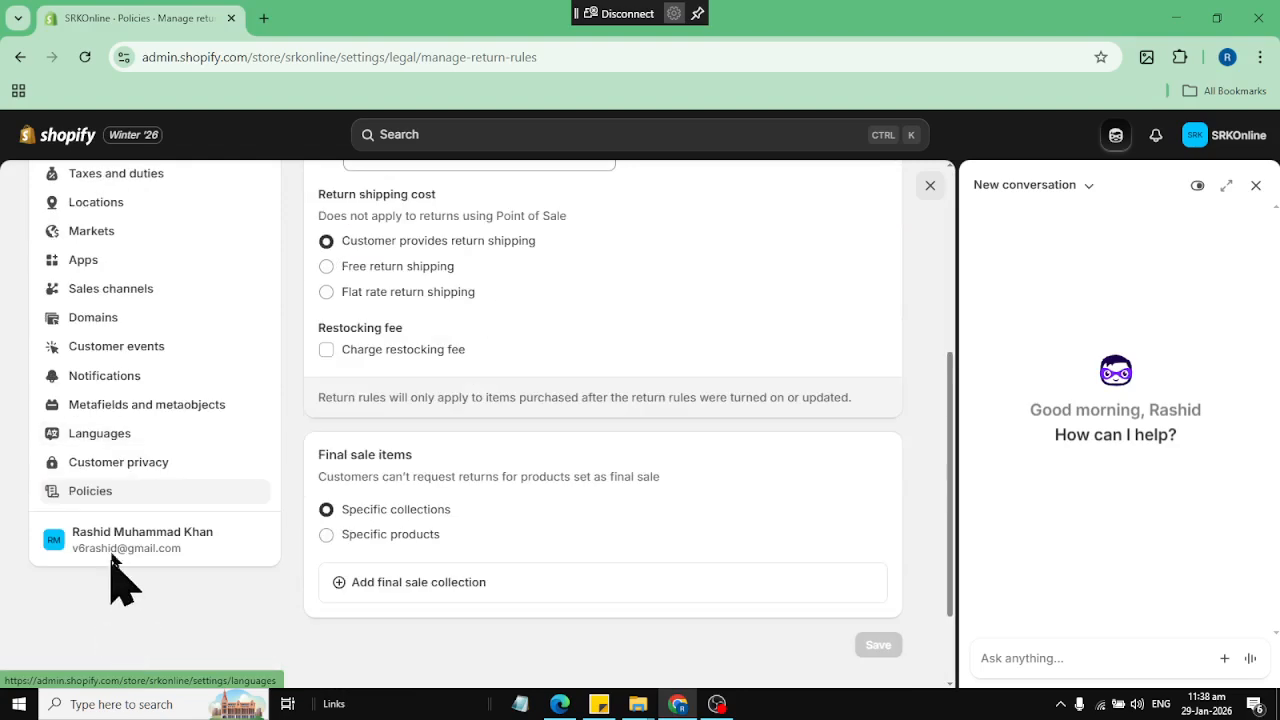
Fill the written return and refund policy with the template text, look it over and publish it
{"action": "left_click", "coordinate": [128, 493]}
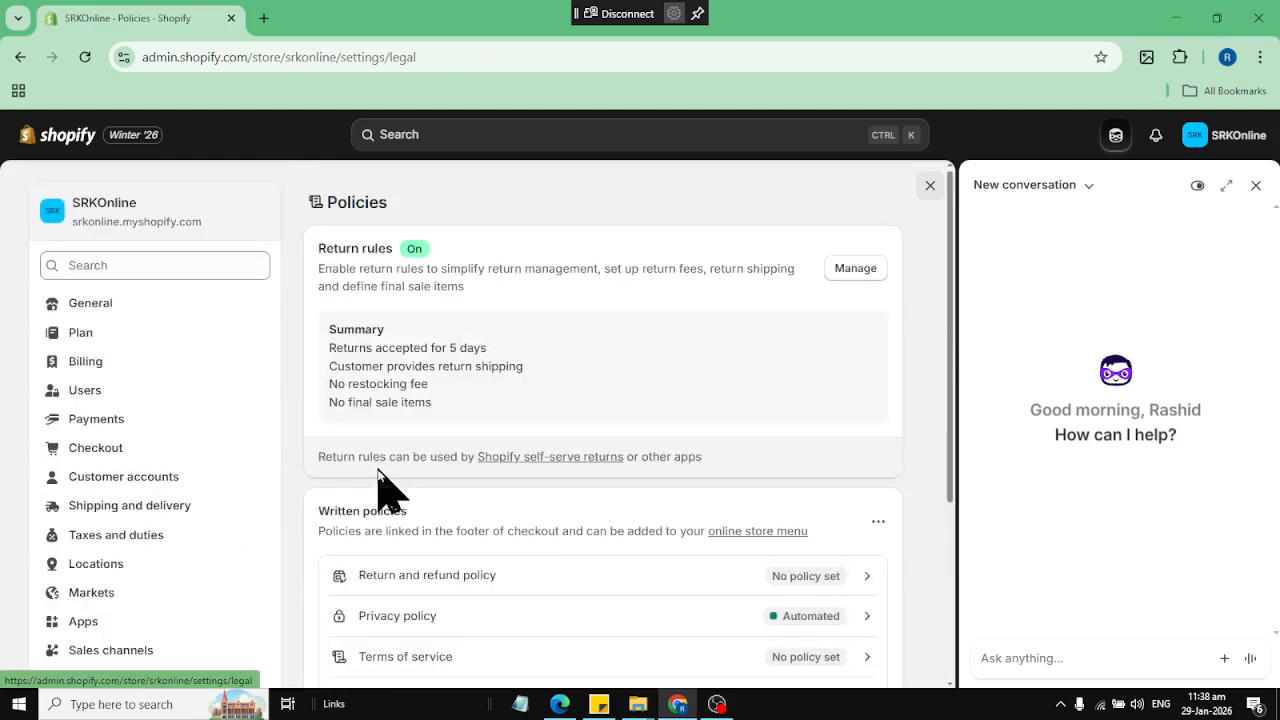
{"action": "scroll", "coordinate": [405, 485], "scroll_direction": "down", "scroll_amount": 2}
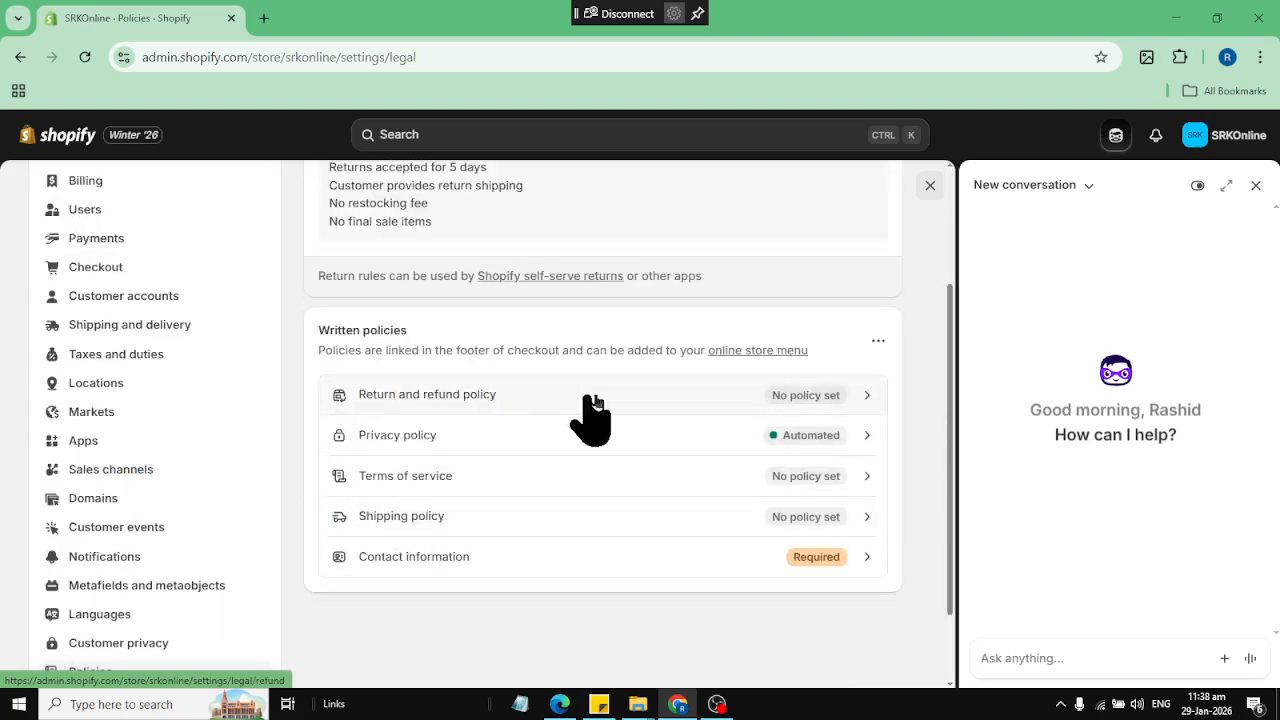
{"action": "left_click", "coordinate": [797, 398]}
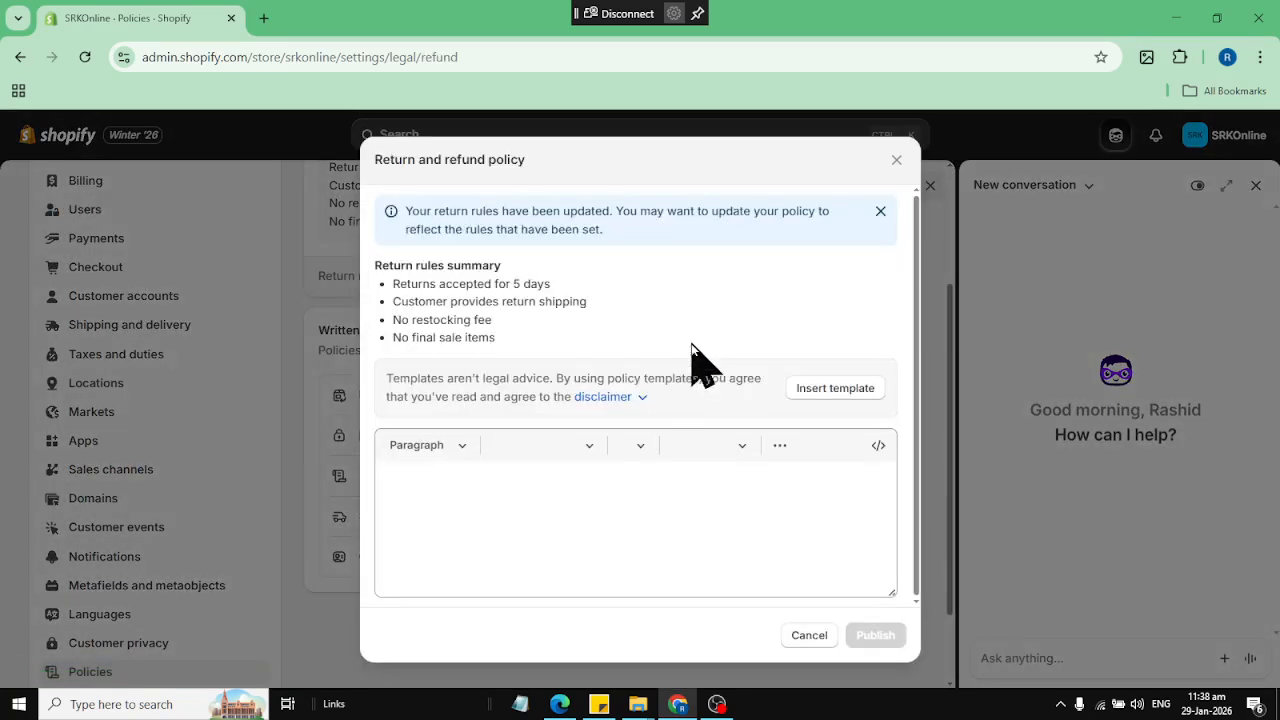
{"action": "left_click", "coordinate": [810, 390]}
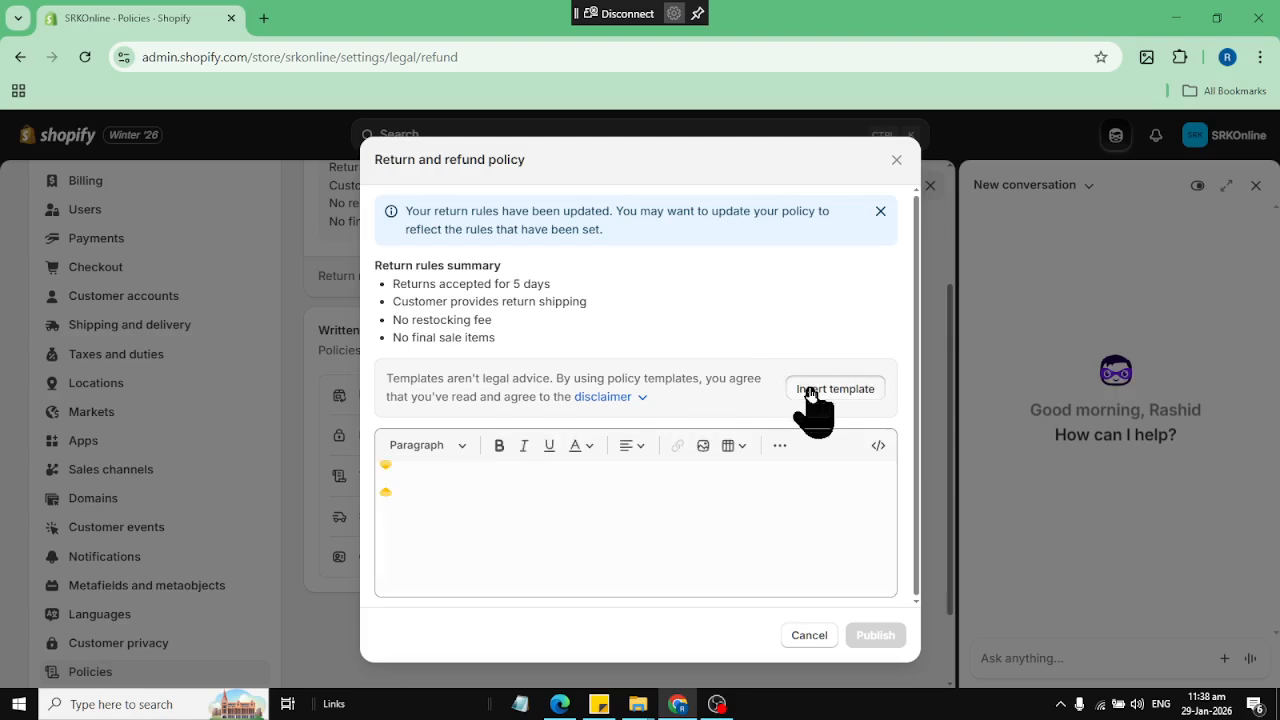
{"action": "scroll", "coordinate": [543, 280], "scroll_direction": "up", "scroll_amount": 5}
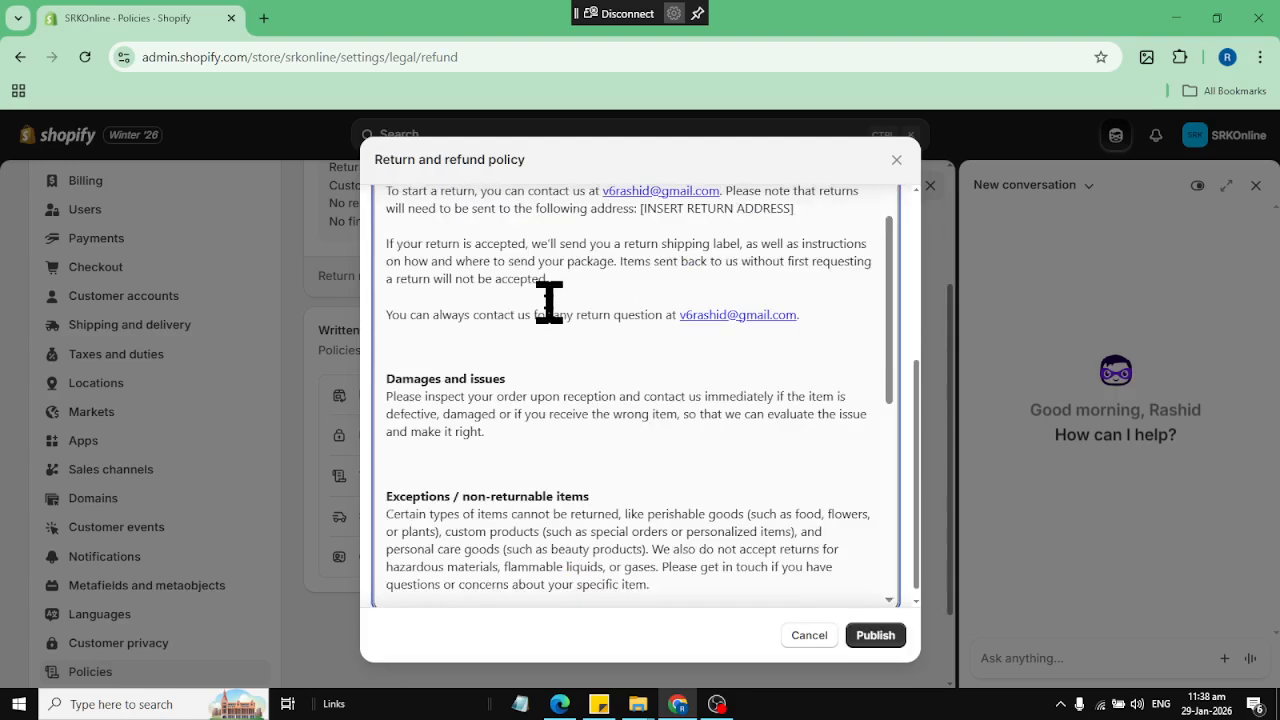
{"action": "scroll", "coordinate": [549, 300], "scroll_direction": "down", "scroll_amount": 5}
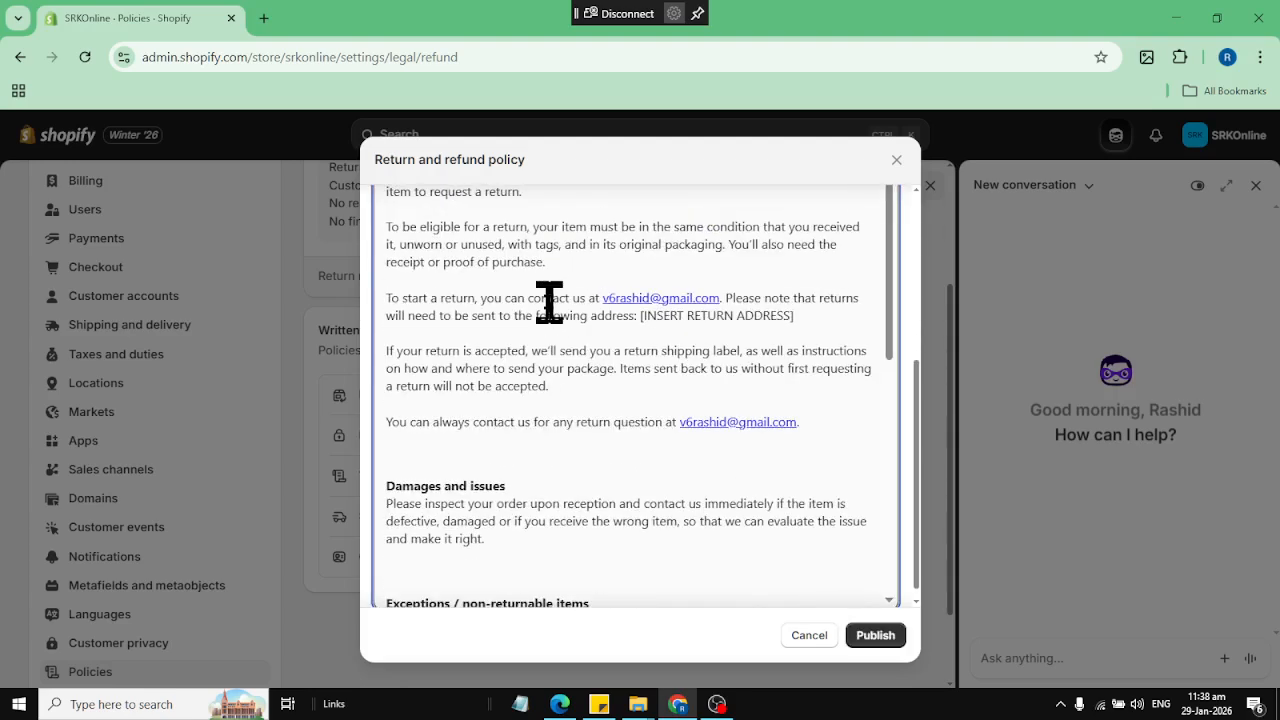
{"action": "left_click", "coordinate": [895, 638]}
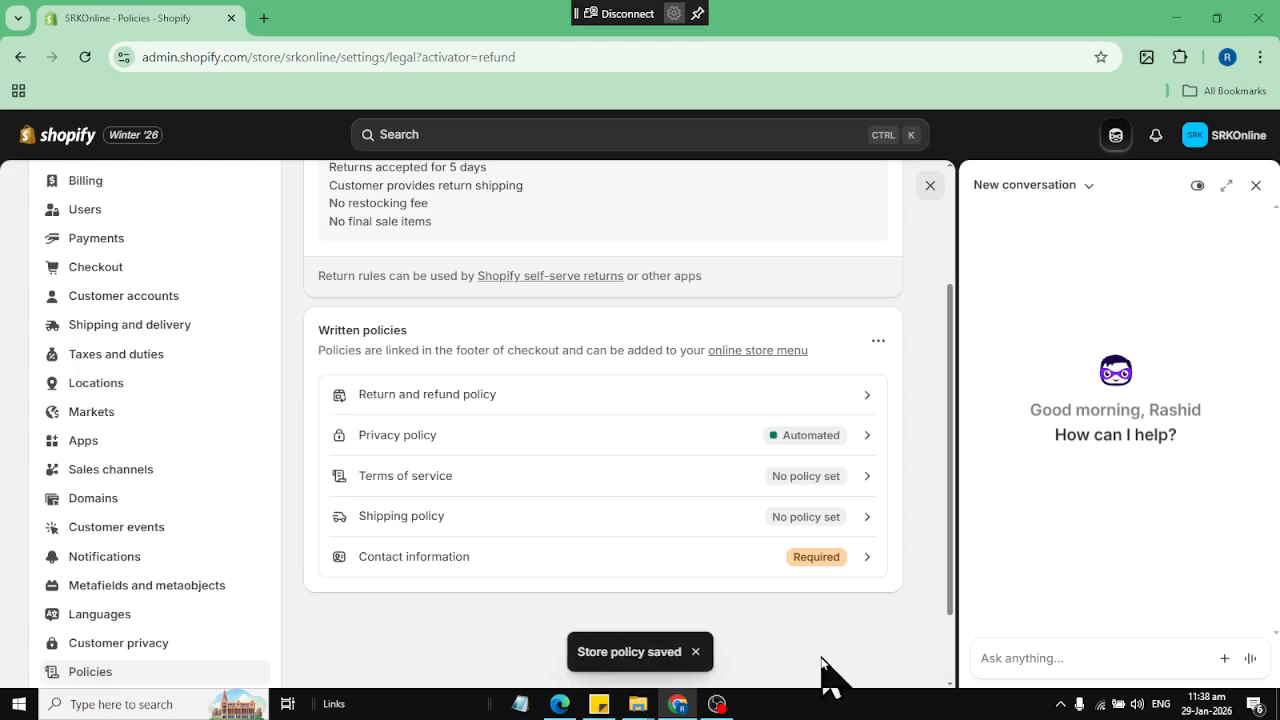
Read through the privacy policy, switch off the automated policy and save it
{"action": "left_click", "coordinate": [822, 440]}
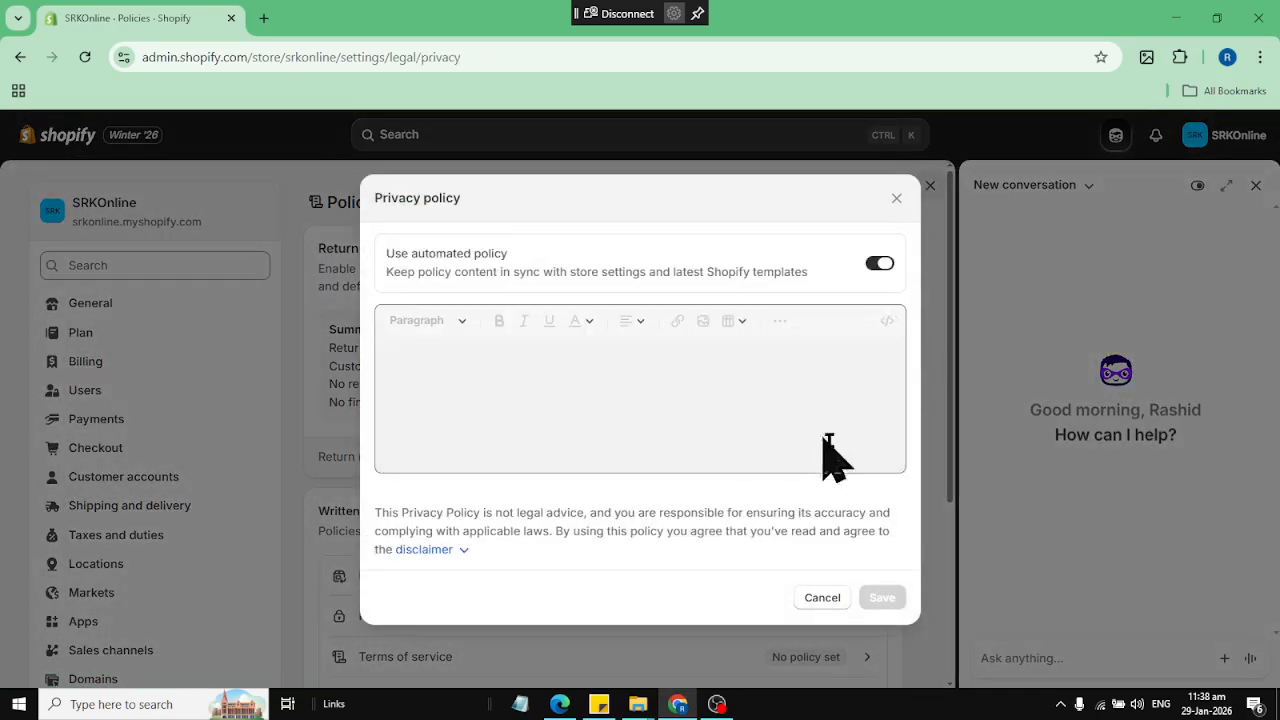
{"action": "scroll", "coordinate": [849, 443], "scroll_direction": "down", "scroll_amount": 12}
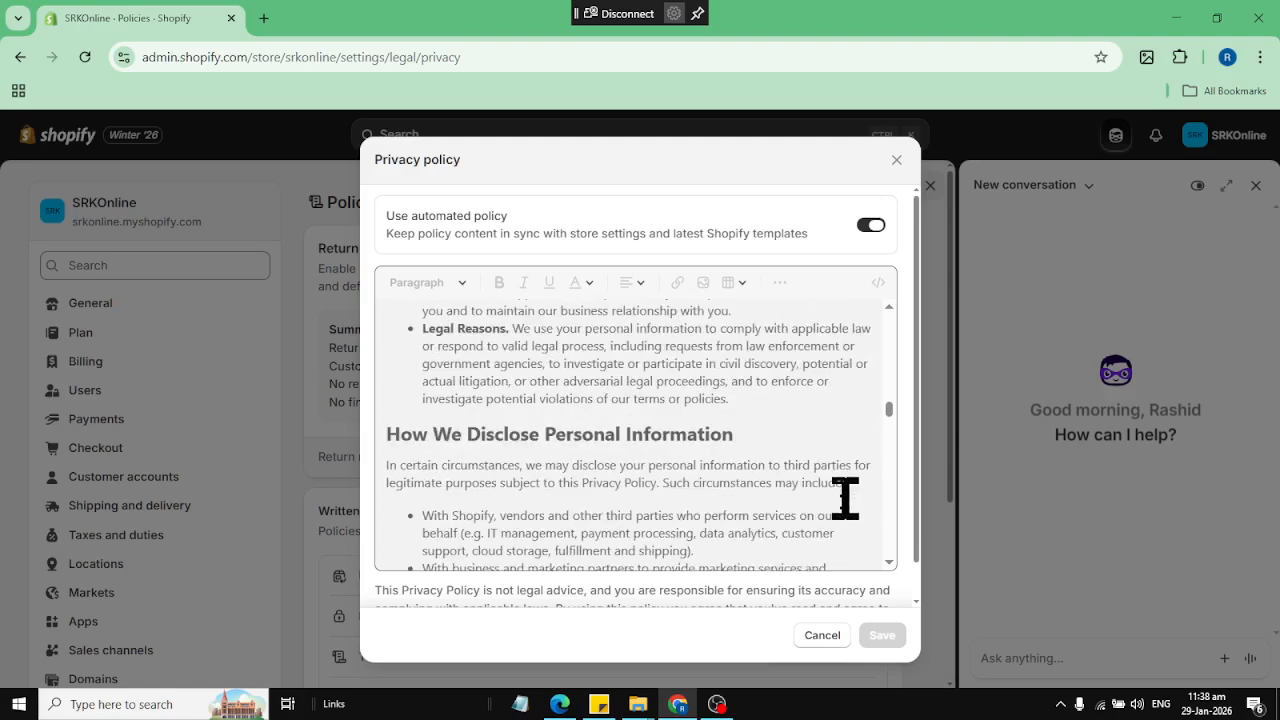
{"action": "scroll", "coordinate": [845, 498], "scroll_direction": "down", "scroll_amount": 20}
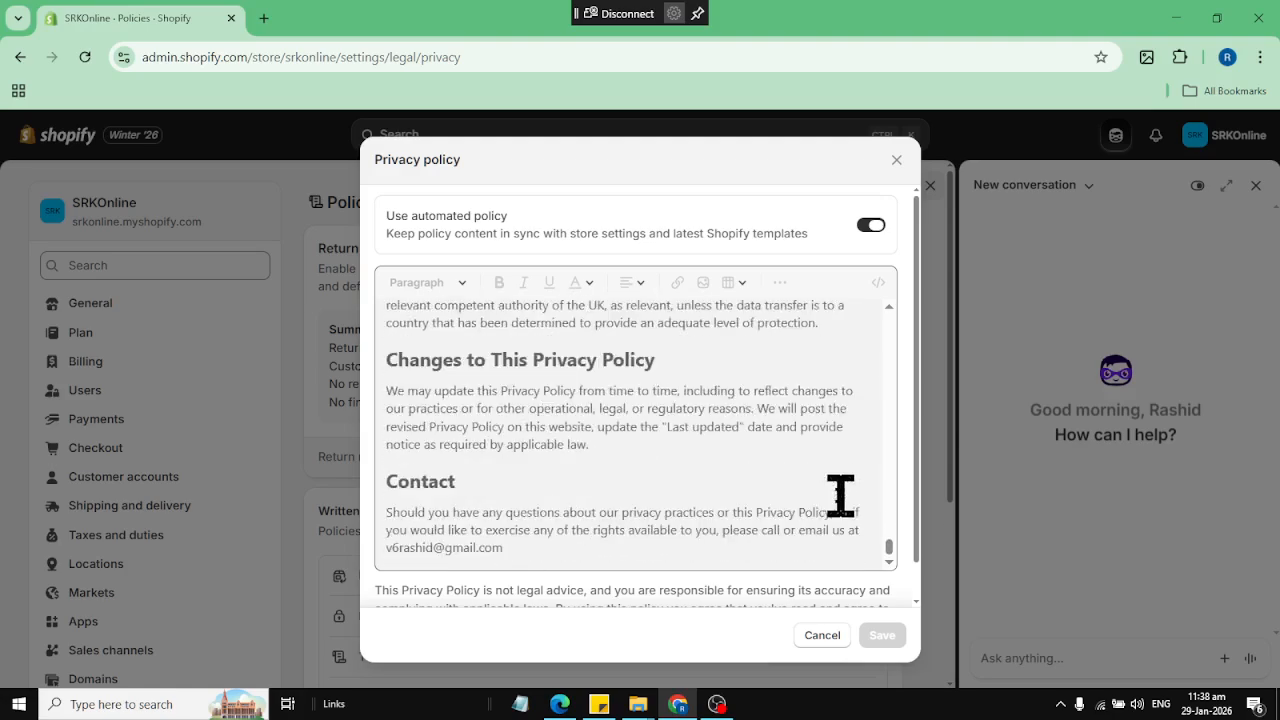
{"action": "scroll", "coordinate": [845, 515], "scroll_direction": "up", "scroll_amount": 10}
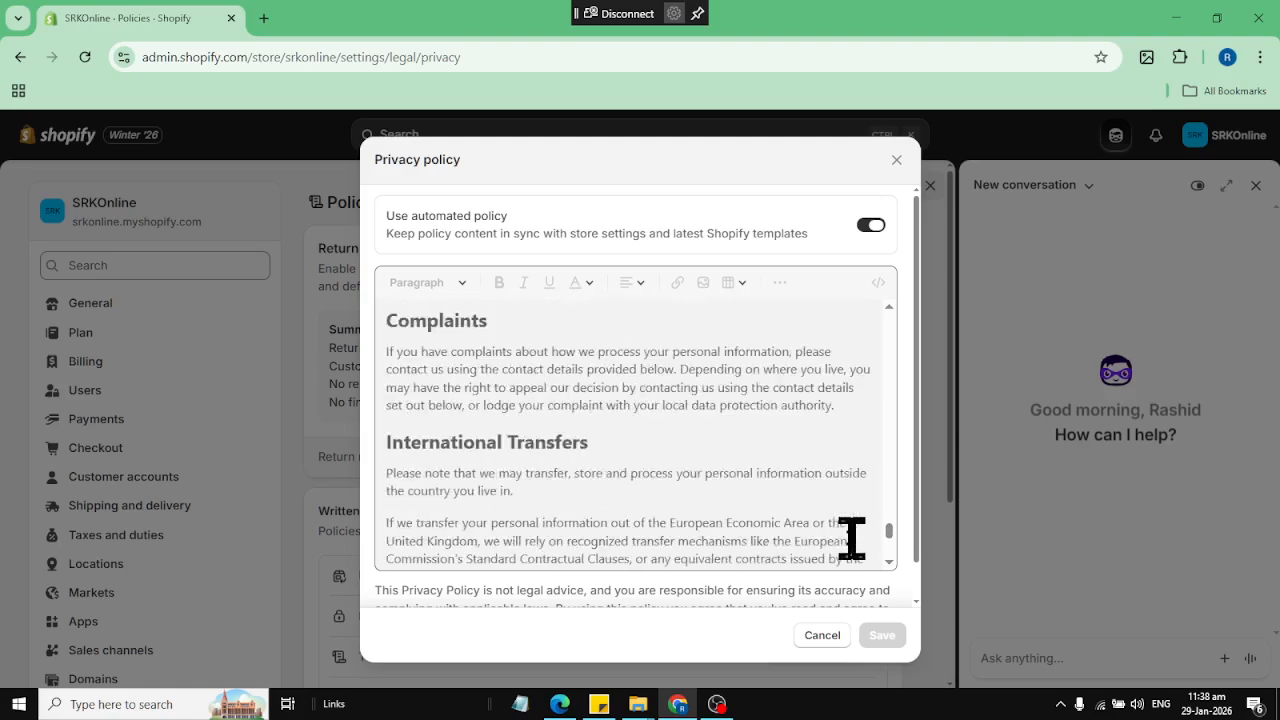
{"action": "left_click", "coordinate": [866, 225]}
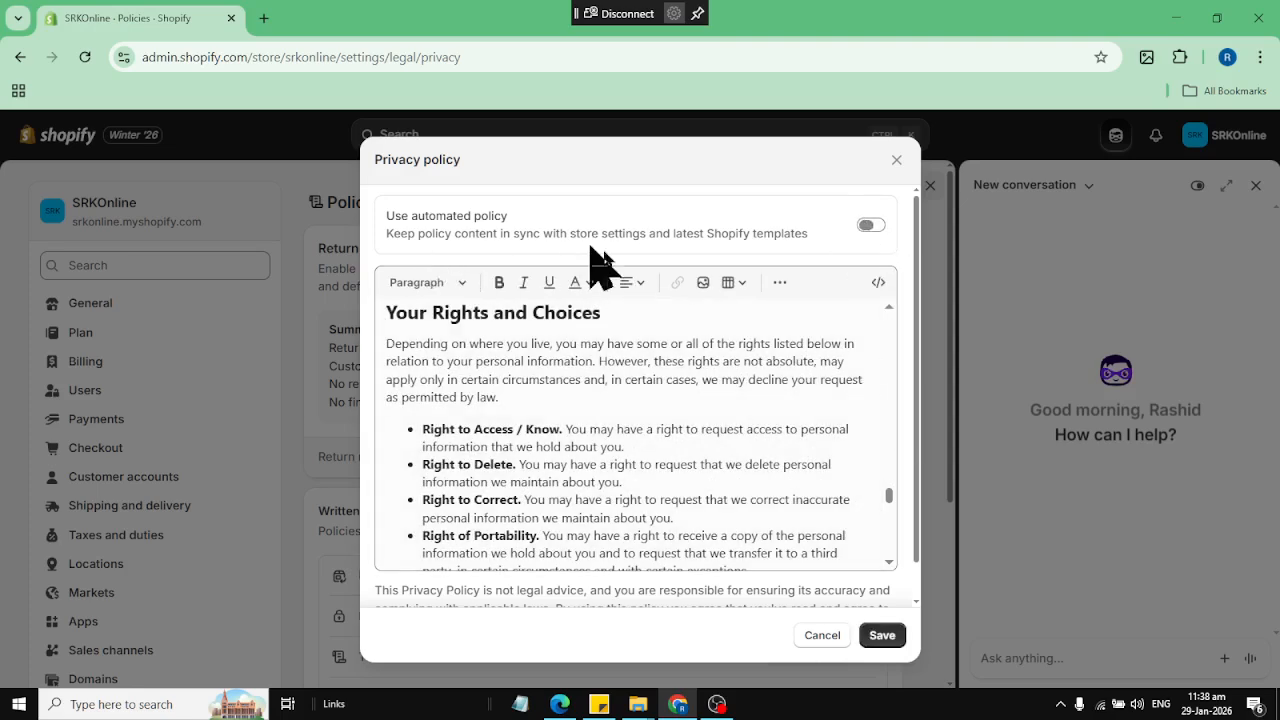
{"action": "left_click", "coordinate": [879, 636]}
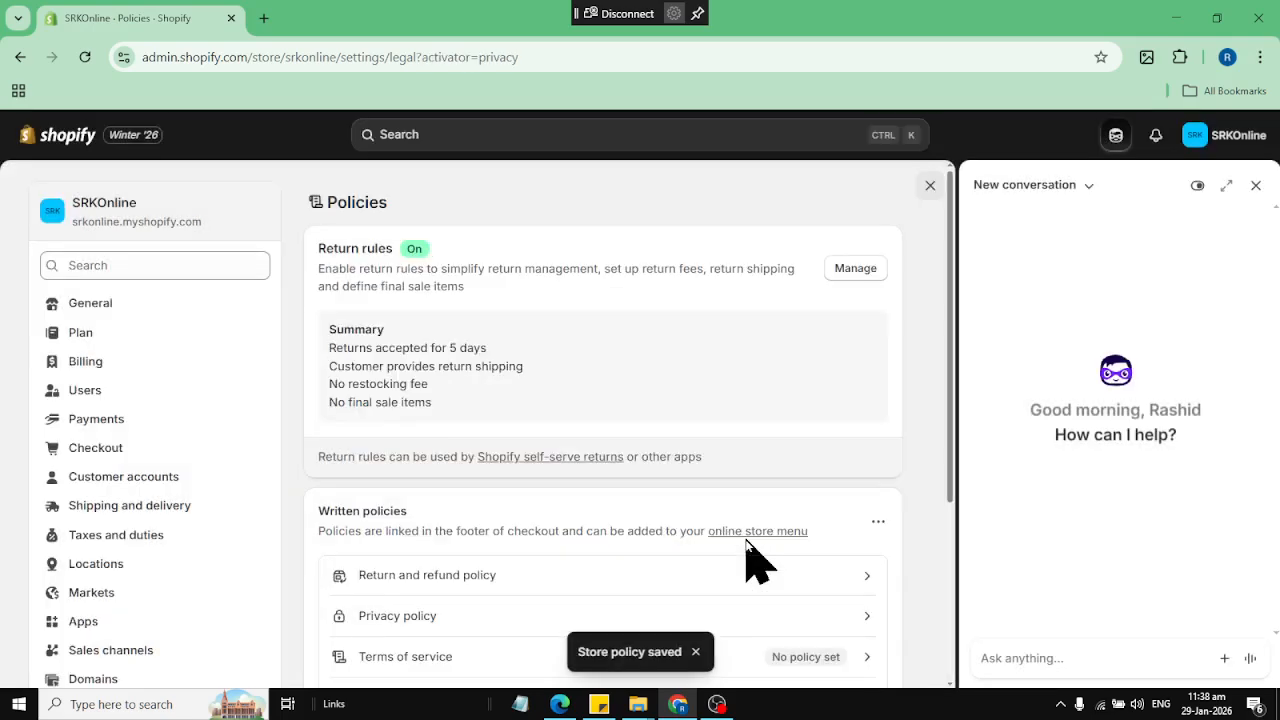
Fill the terms of service policy with the template text and go to its contact information section
{"action": "scroll", "coordinate": [755, 560], "scroll_direction": "down", "scroll_amount": 2}
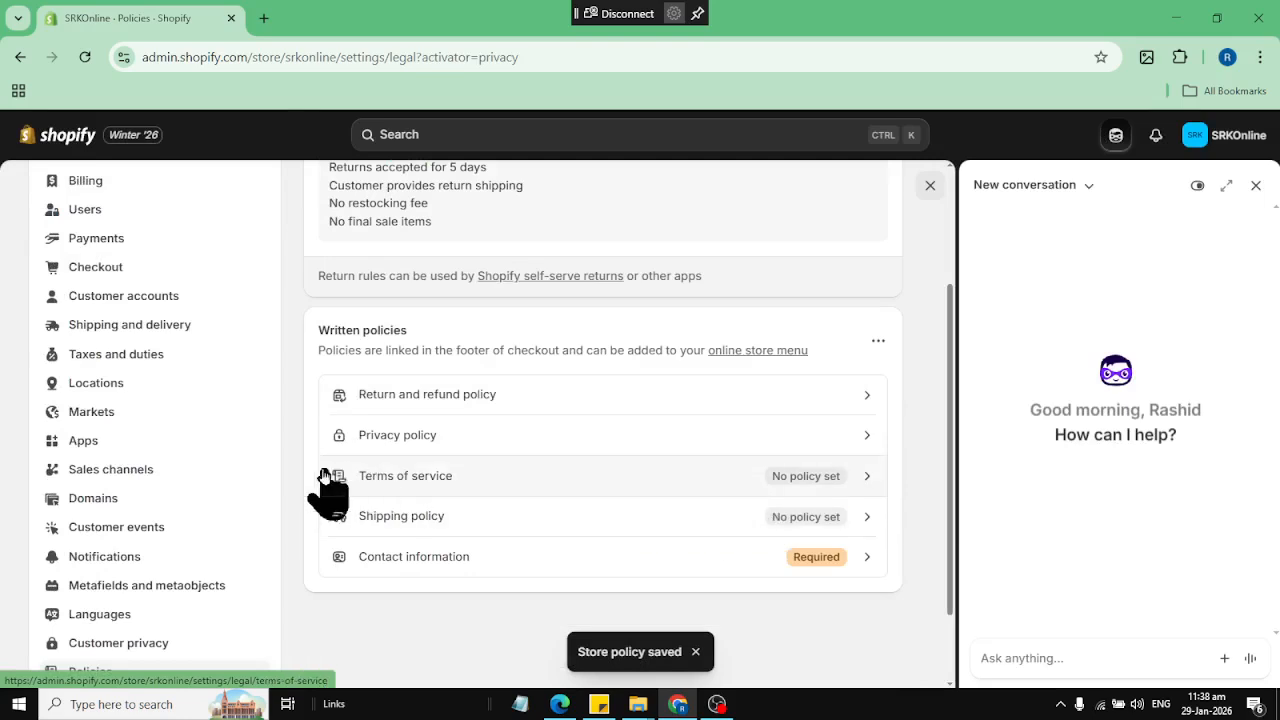
{"action": "left_click", "coordinate": [812, 478]}
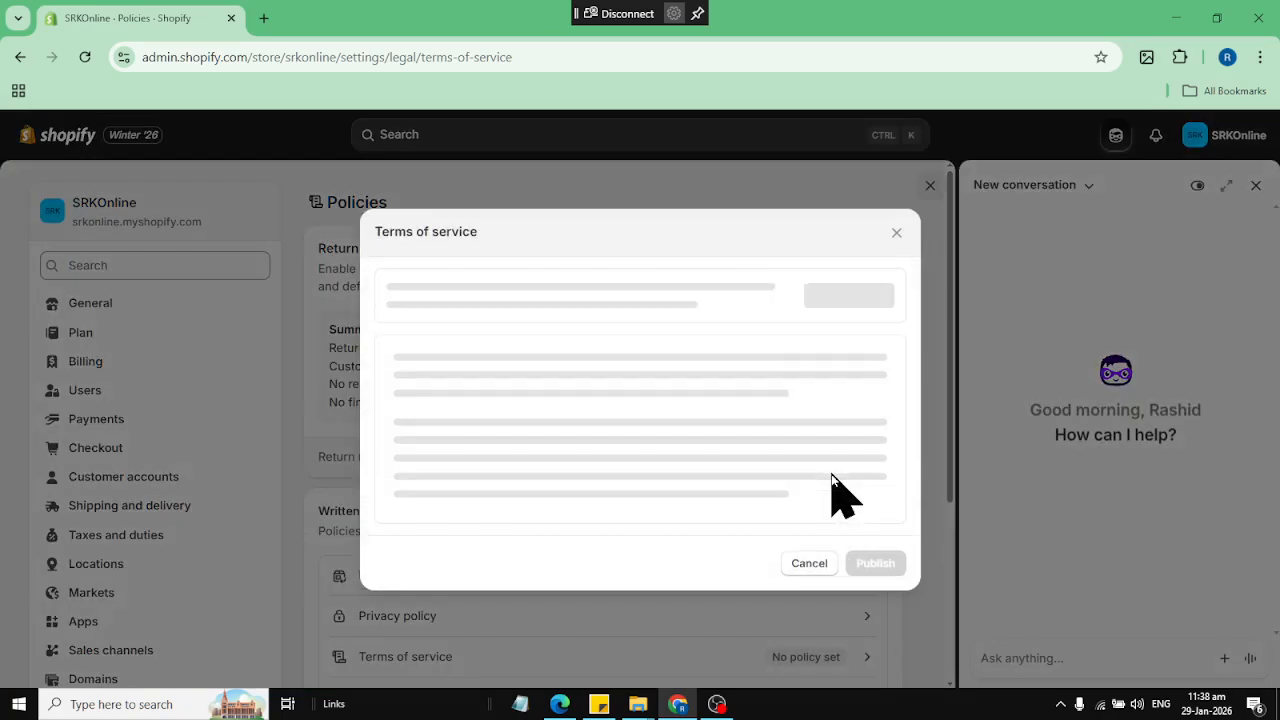
{"action": "left_click", "coordinate": [845, 305]}
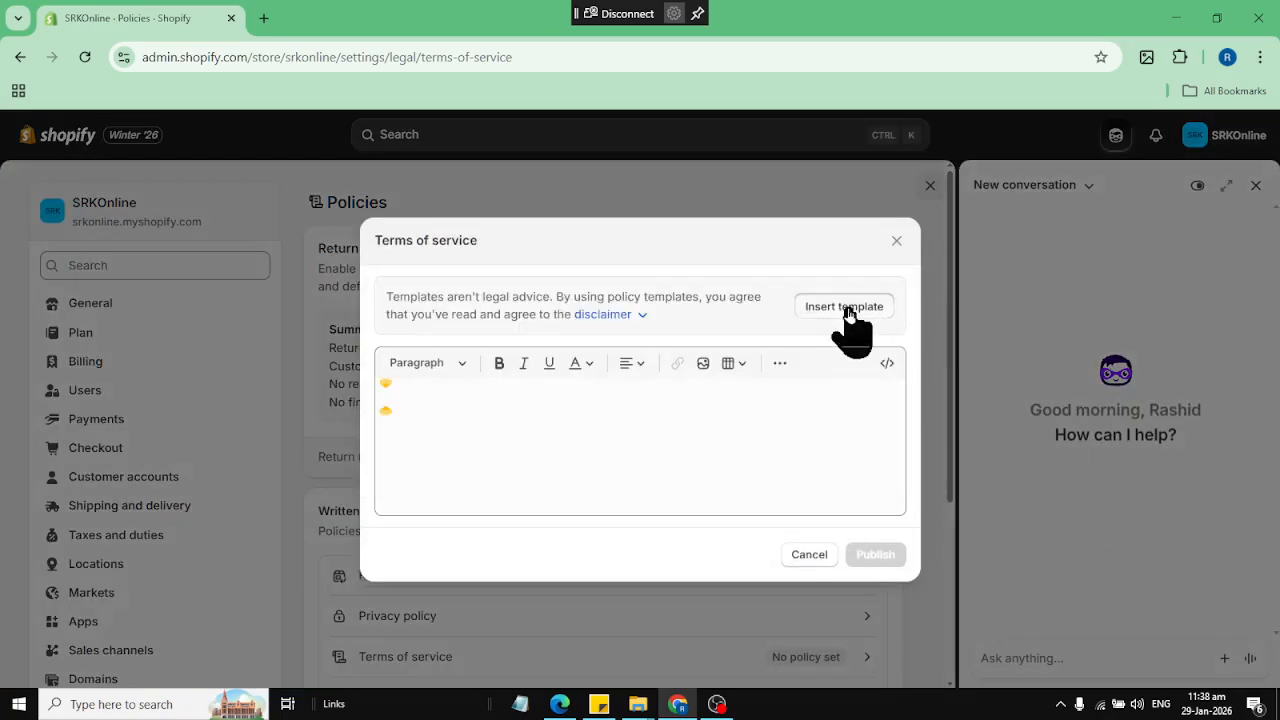
{"action": "scroll", "coordinate": [744, 192], "scroll_direction": "up", "scroll_amount": 1}
{"action": "scroll", "coordinate": [745, 240], "scroll_direction": "down", "scroll_amount": 1}
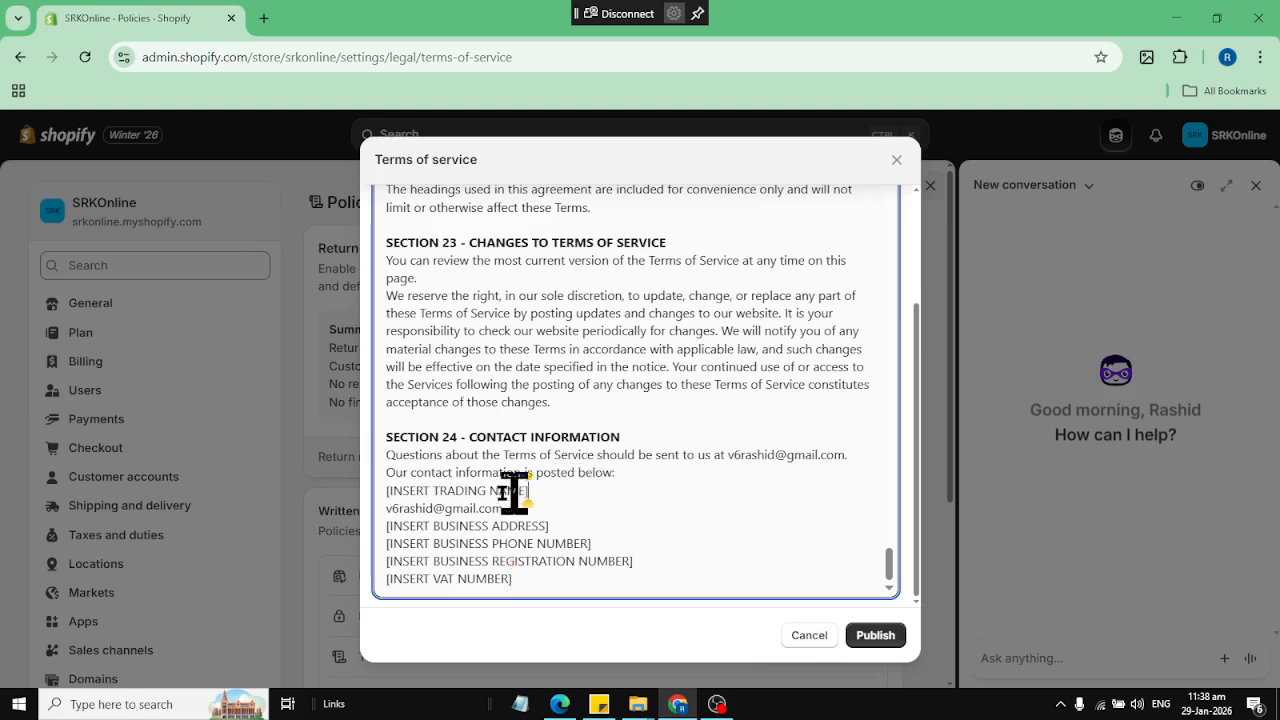
Replace the trading name placeholder in Section 24 of the terms of service with SRK Online Store
{"action": "left_click_drag", "start_coordinate": [525, 491], "coordinate": [352, 491]}
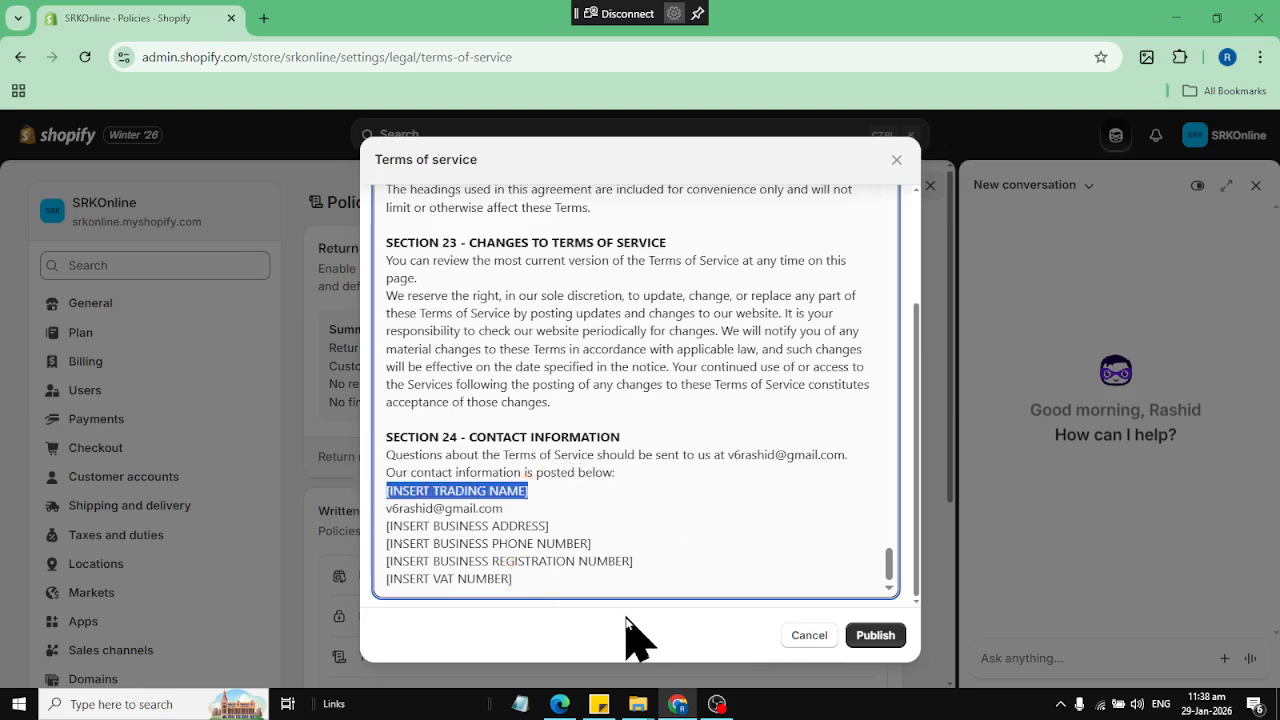
{"action": "left_click", "coordinate": [541, 543]}
{"action": "left_click_drag", "start_coordinate": [549, 491], "coordinate": [351, 491]}
{"action": "type", "text": "SRK"}
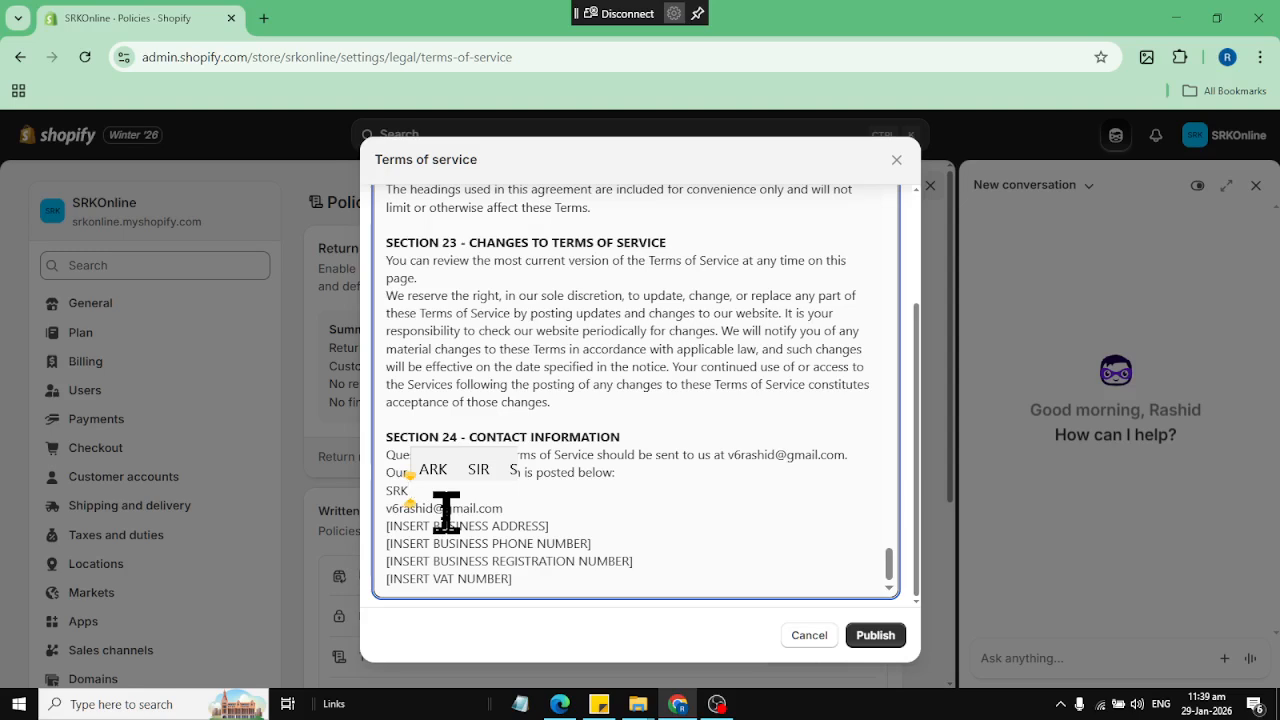
{"action": "type", "text": " Online Store"}
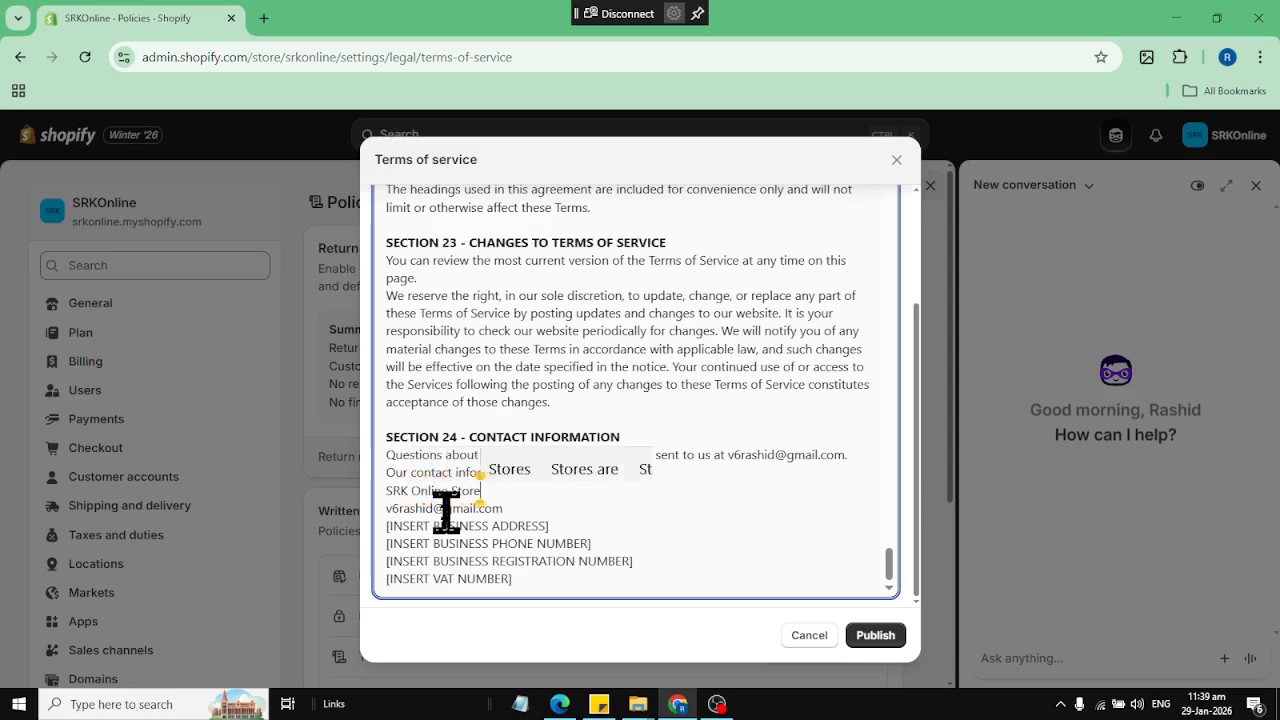
Replace the business address and business phone number placeholders in Section 24 with the store's address and phone number
{"action": "left_click", "coordinate": [640, 501]}
{"action": "left_click_drag", "start_coordinate": [549, 526], "coordinate": [386, 527]}
{"action": "type", "text": "M"}
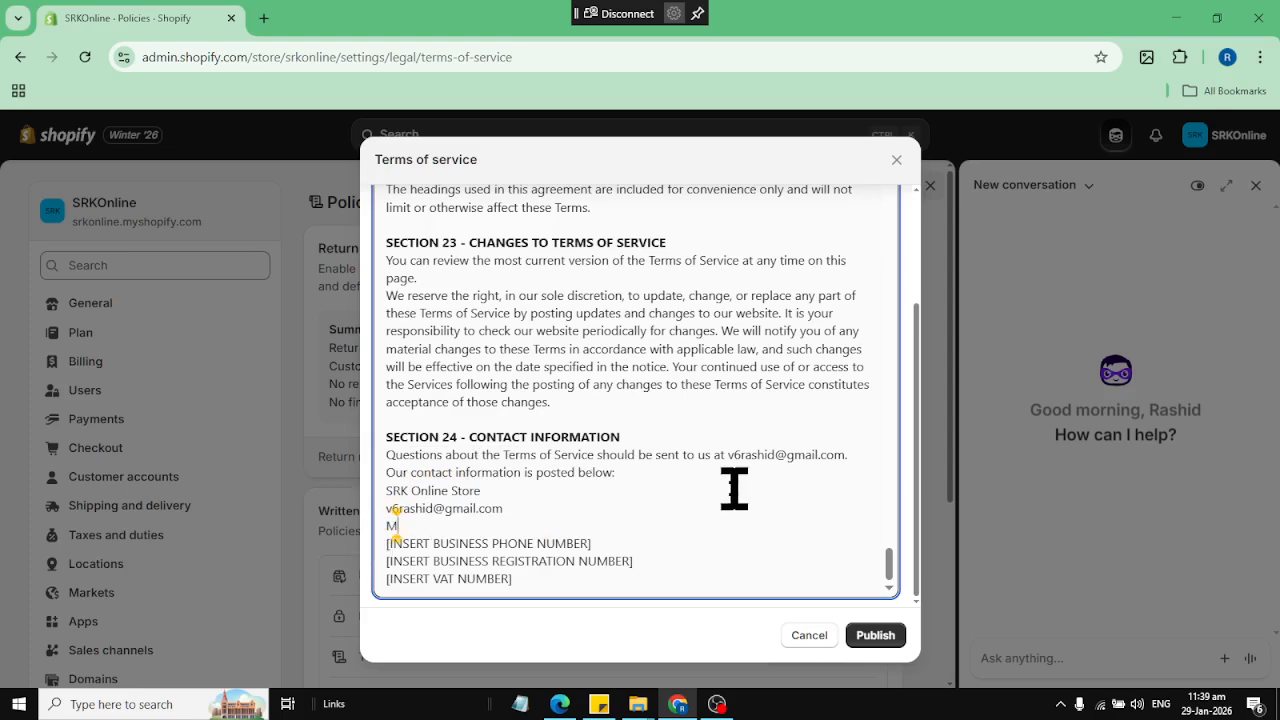
{"action": "type", "text": "uslim Town"}
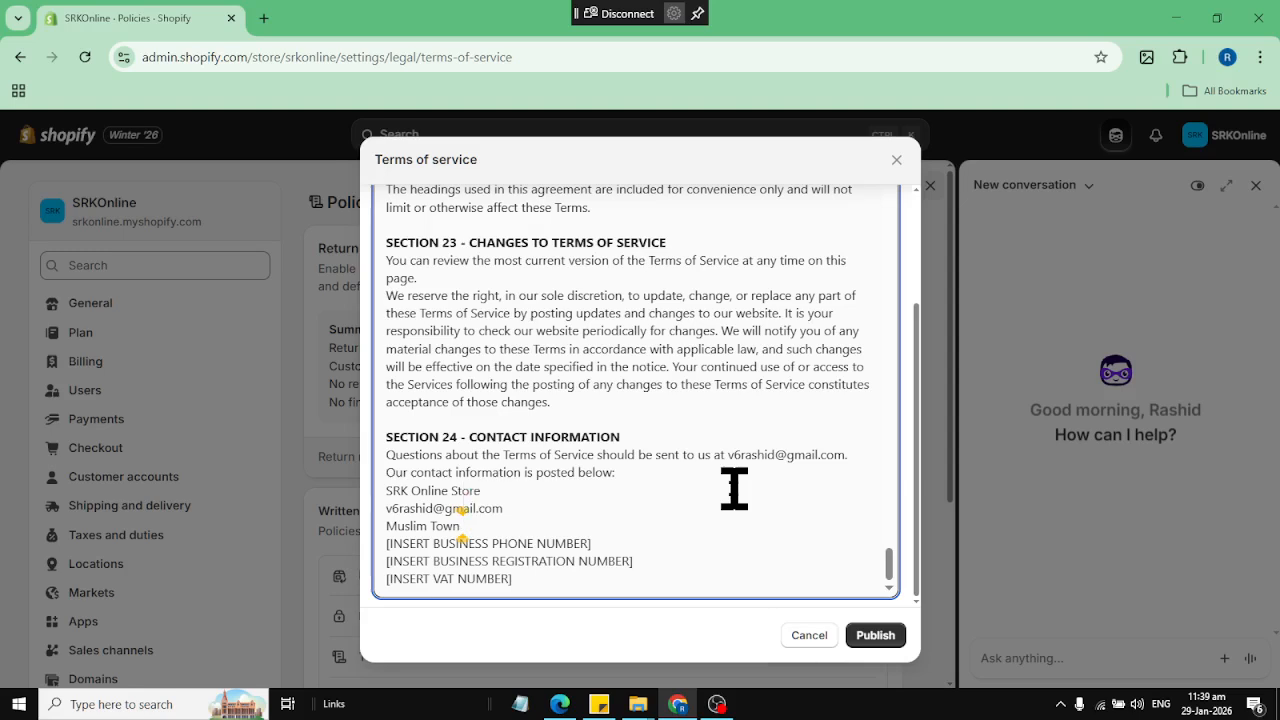
{"action": "left_click", "coordinate": [652, 556]}
{"action": "left_click_drag", "start_coordinate": [652, 556], "coordinate": [434, 537]}
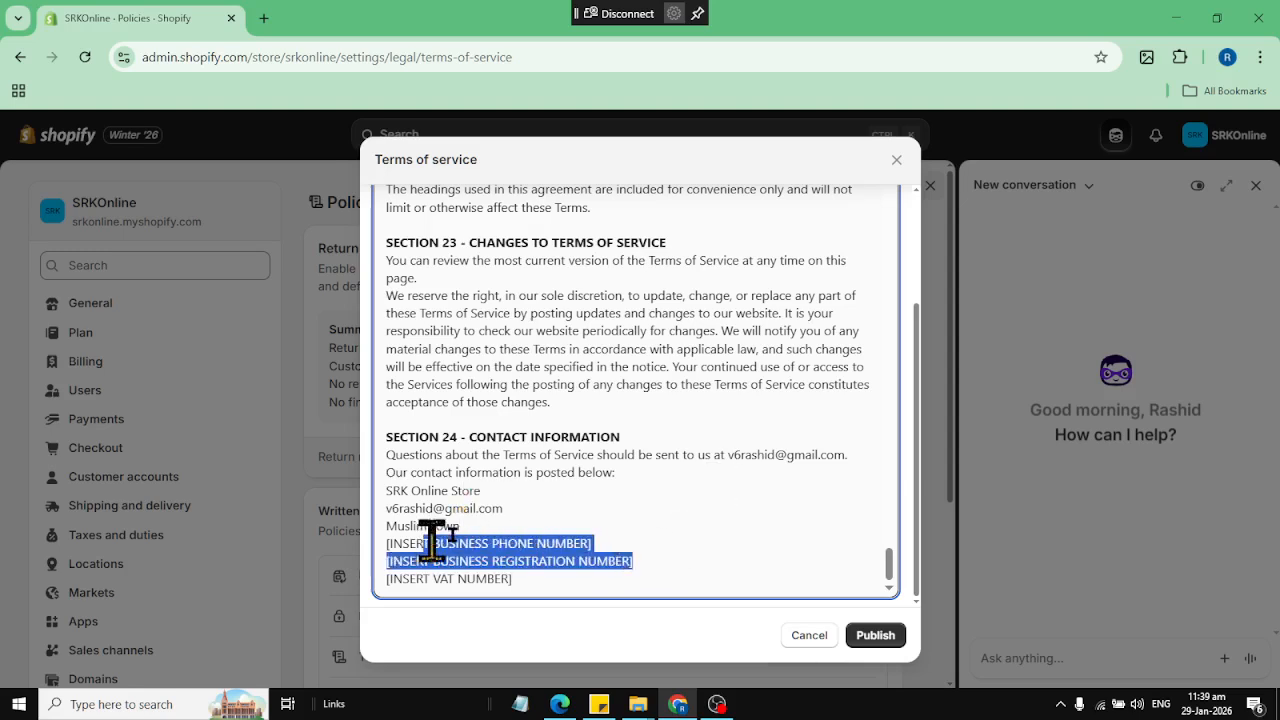
{"action": "left_click", "coordinate": [612, 537]}
{"action": "key", "text": "shift+Home"}
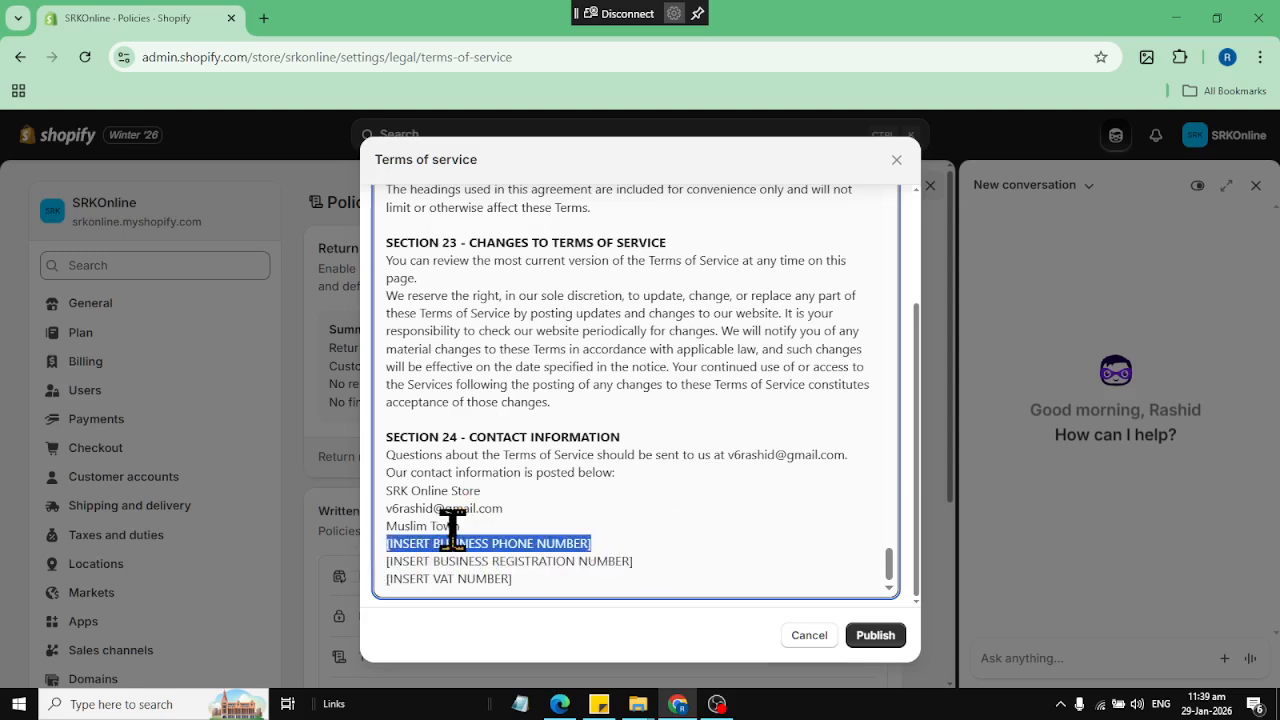
{"action": "key", "text": "BackSpace"}
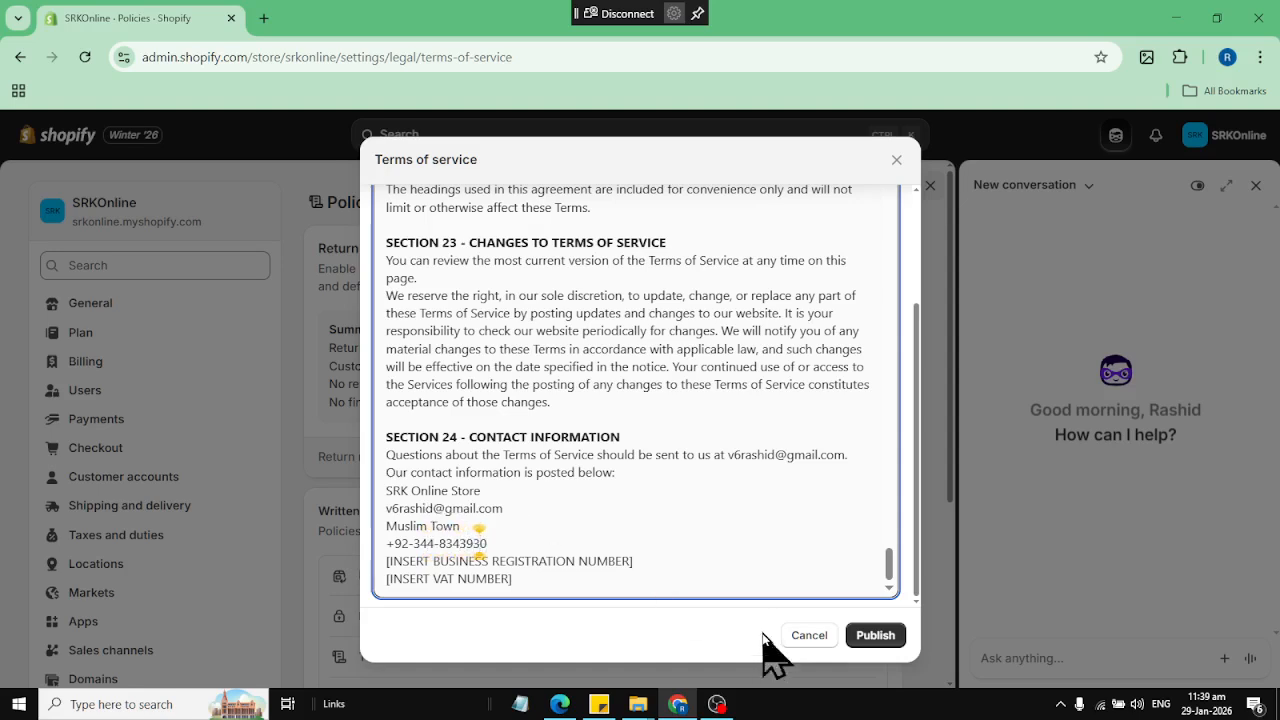
Replace the business registration number placeholder in Section 24 with the store's registration number
{"action": "left_click_drag", "start_coordinate": [683, 571], "coordinate": [423, 583]}
{"action": "left_click", "coordinate": [475, 574]}
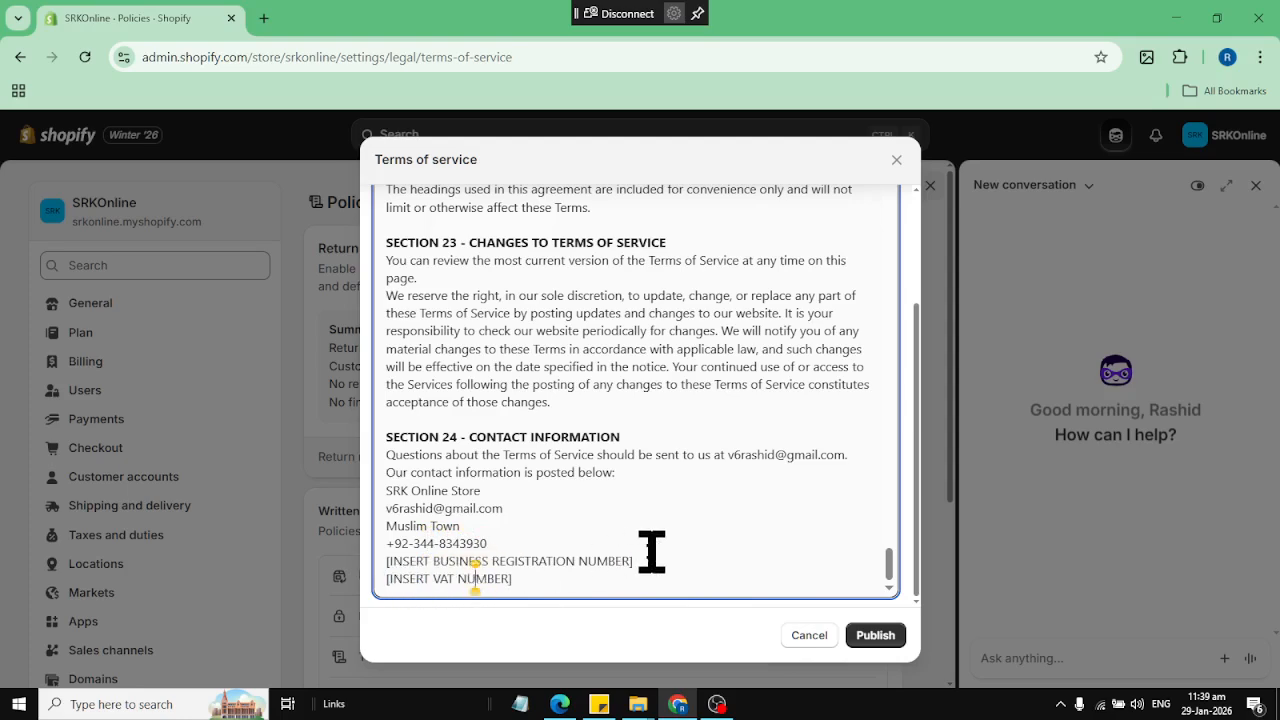
{"action": "left_click_drag", "start_coordinate": [659, 551], "coordinate": [423, 560]}
{"action": "left_click", "coordinate": [621, 561]}
{"action": "left_click_drag", "start_coordinate": [645, 567], "coordinate": [371, 564]}
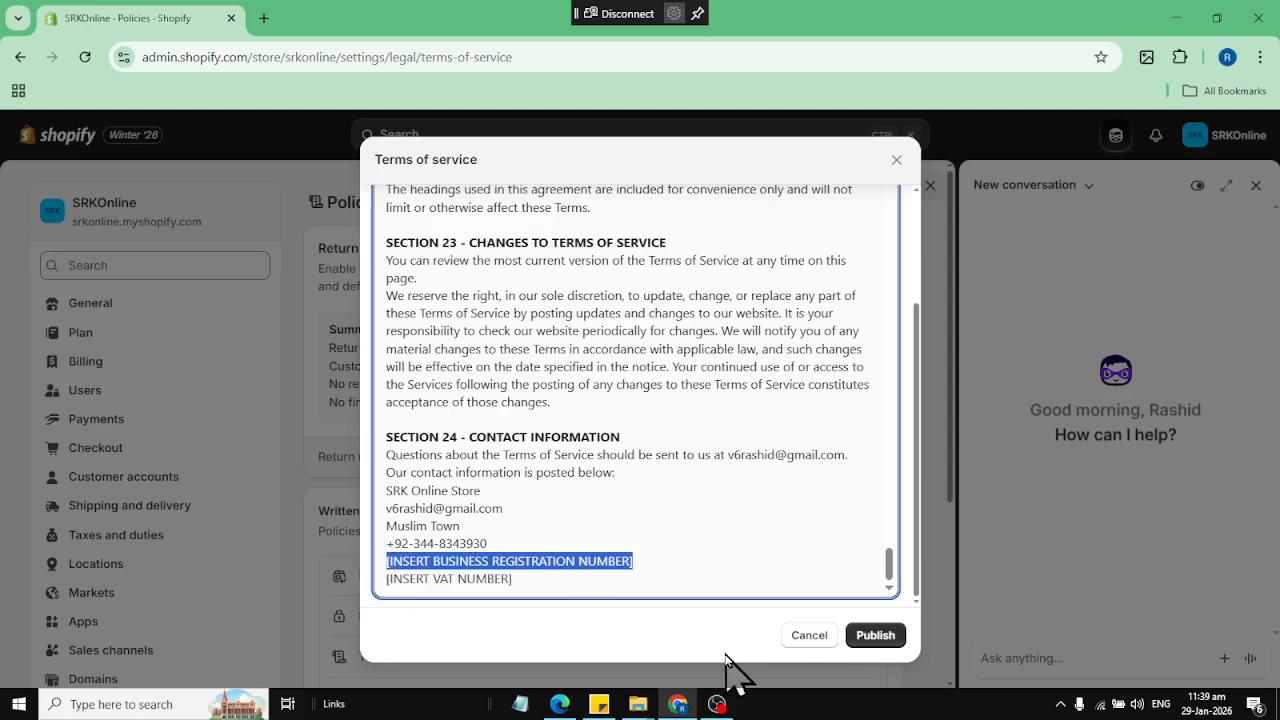
{"action": "type", "text": "SRK-12322"}
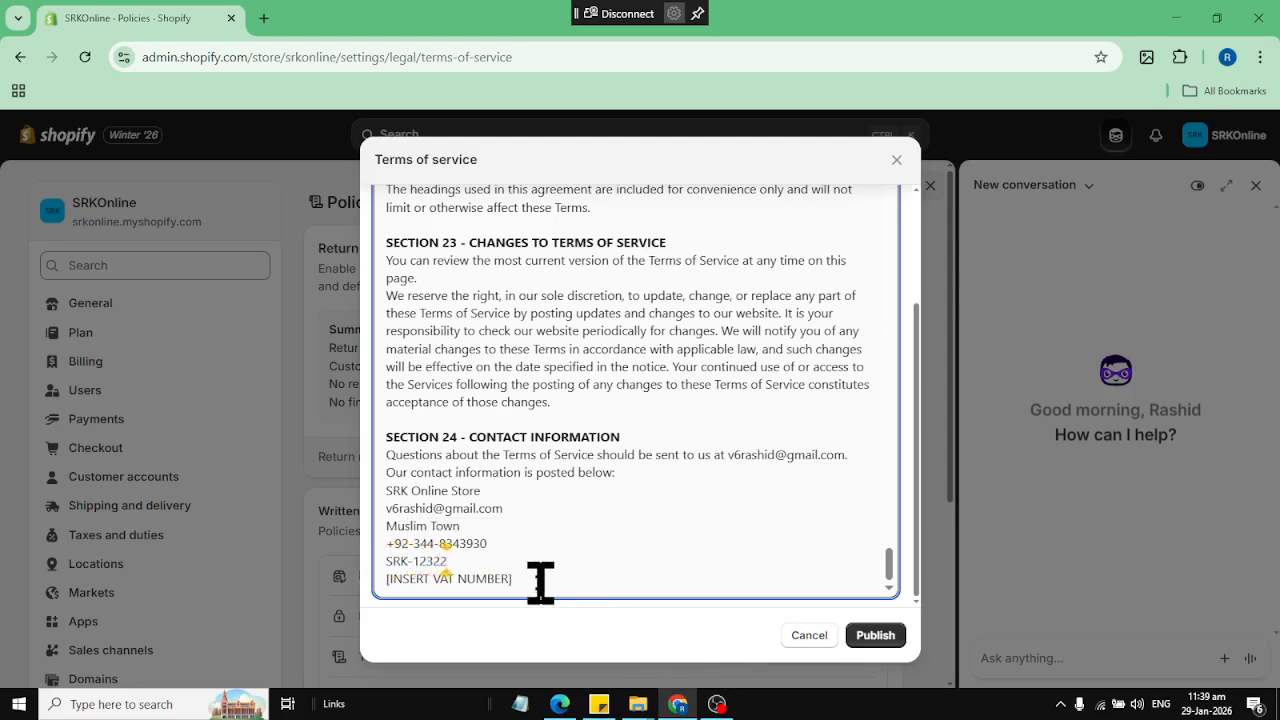
Delete the VAT number placeholder from the terms of service and publish the policy
{"action": "left_click_drag", "start_coordinate": [540, 582], "coordinate": [337, 580]}
{"action": "key", "text": "BackSpace"}
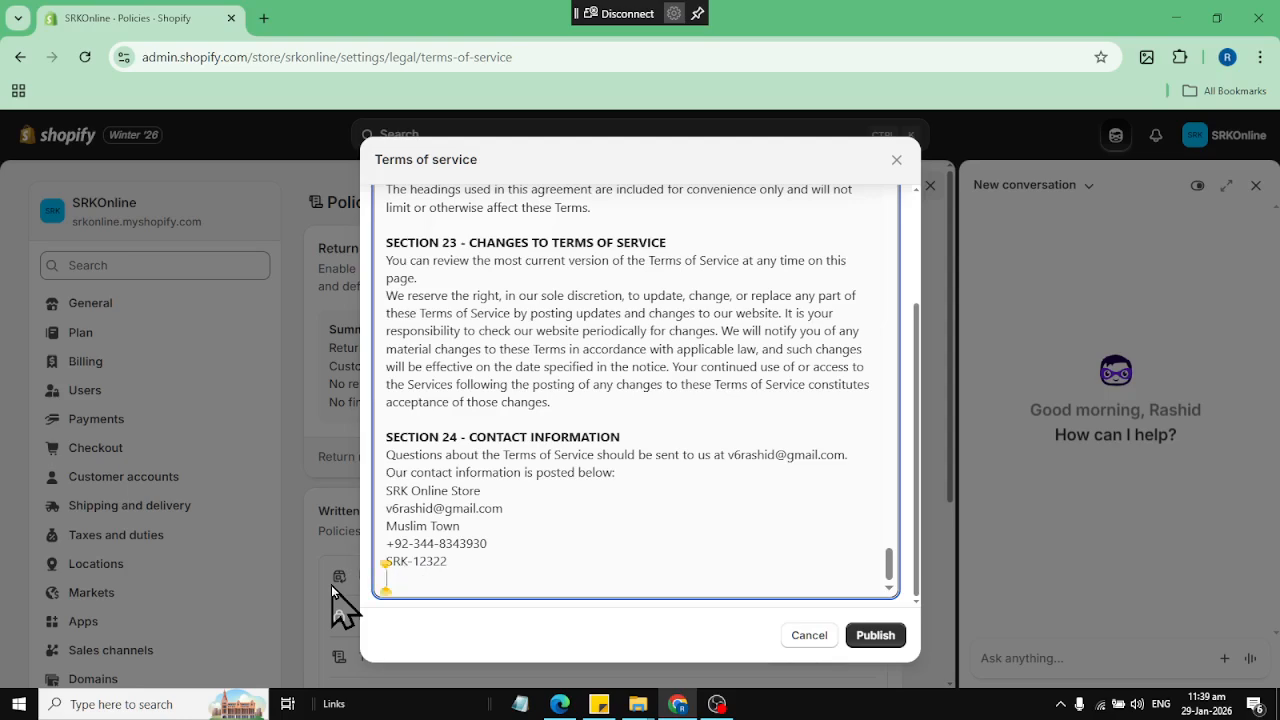
{"action": "left_click", "coordinate": [862, 634]}
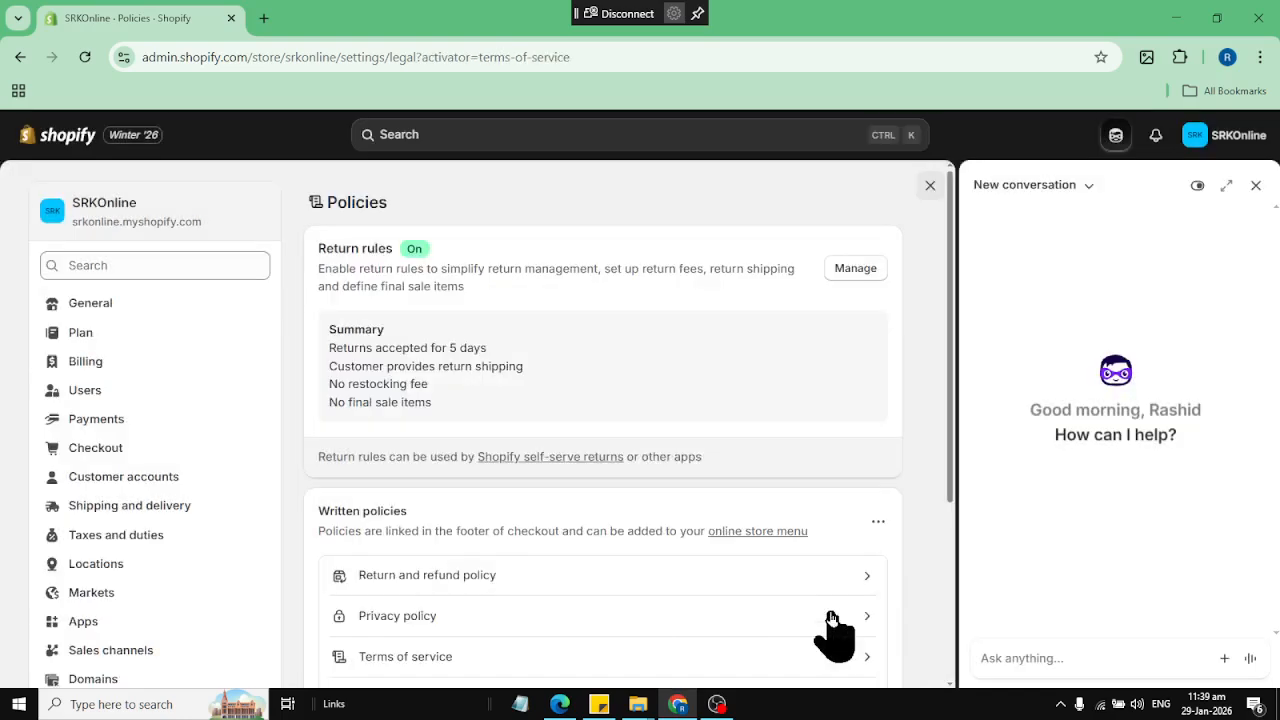
Fill the contact information policy with the template and check its trade name, phone number, email and physical address lines
{"action": "scroll", "coordinate": [693, 470], "scroll_direction": "down", "scroll_amount": 3}
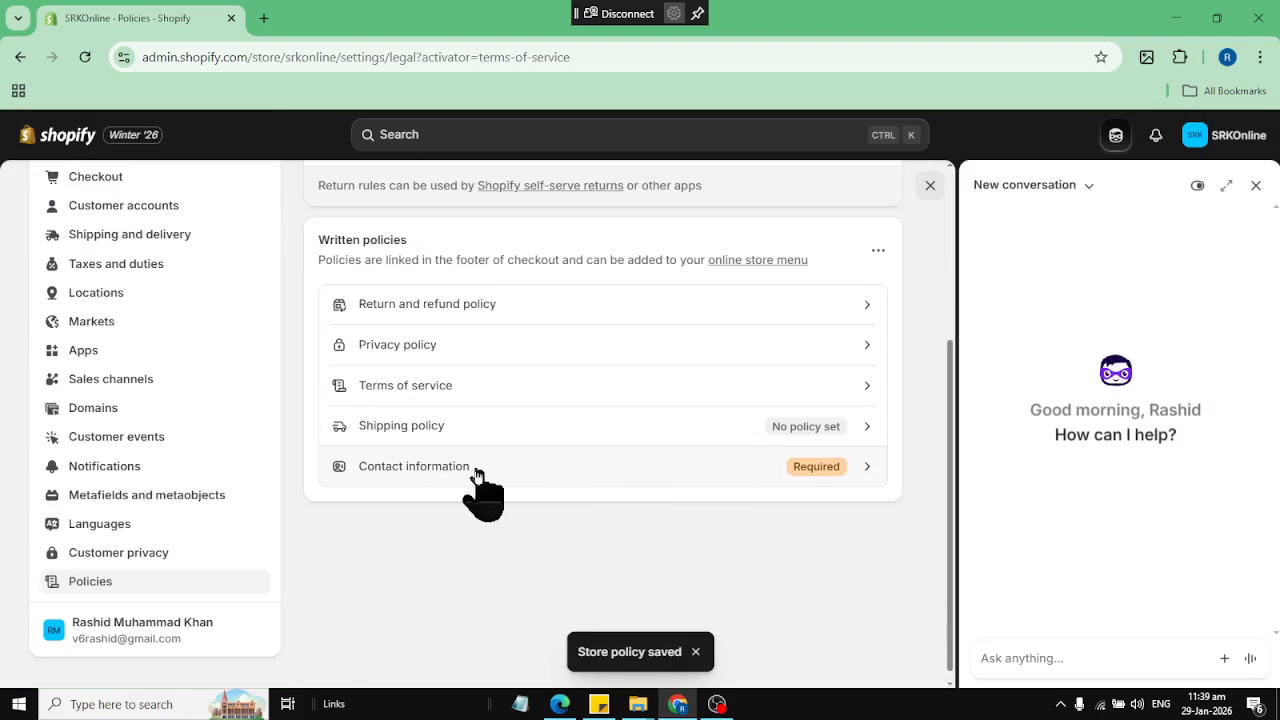
{"action": "left_click", "coordinate": [418, 480]}
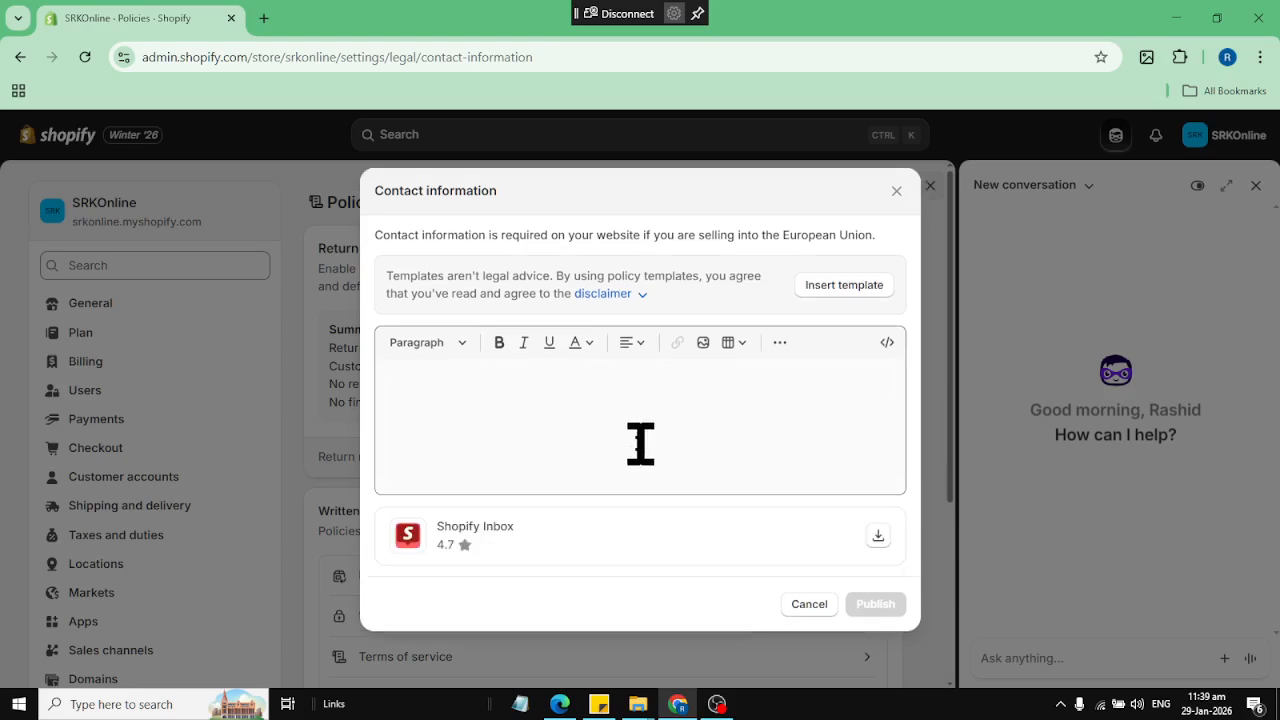
{"action": "left_click", "coordinate": [832, 290]}
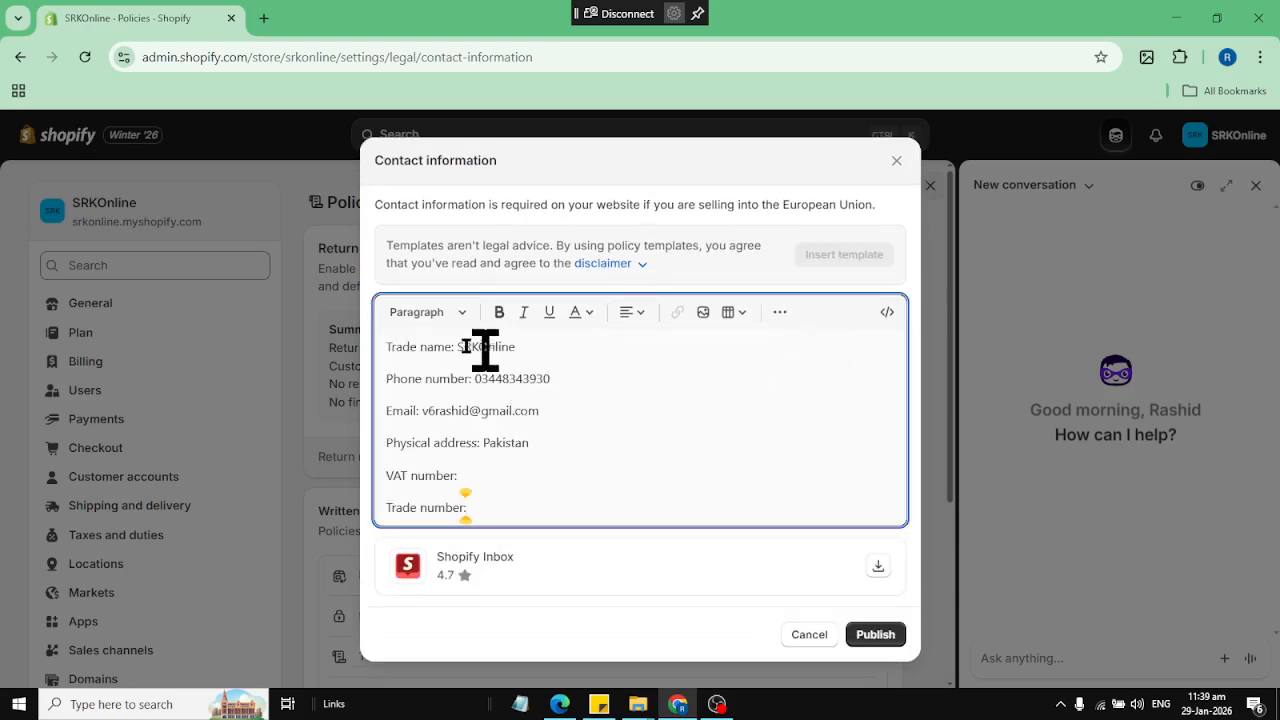
{"action": "left_click_drag", "start_coordinate": [403, 346], "coordinate": [540, 347]}
{"action": "left_click_drag", "start_coordinate": [437, 379], "coordinate": [566, 380]}
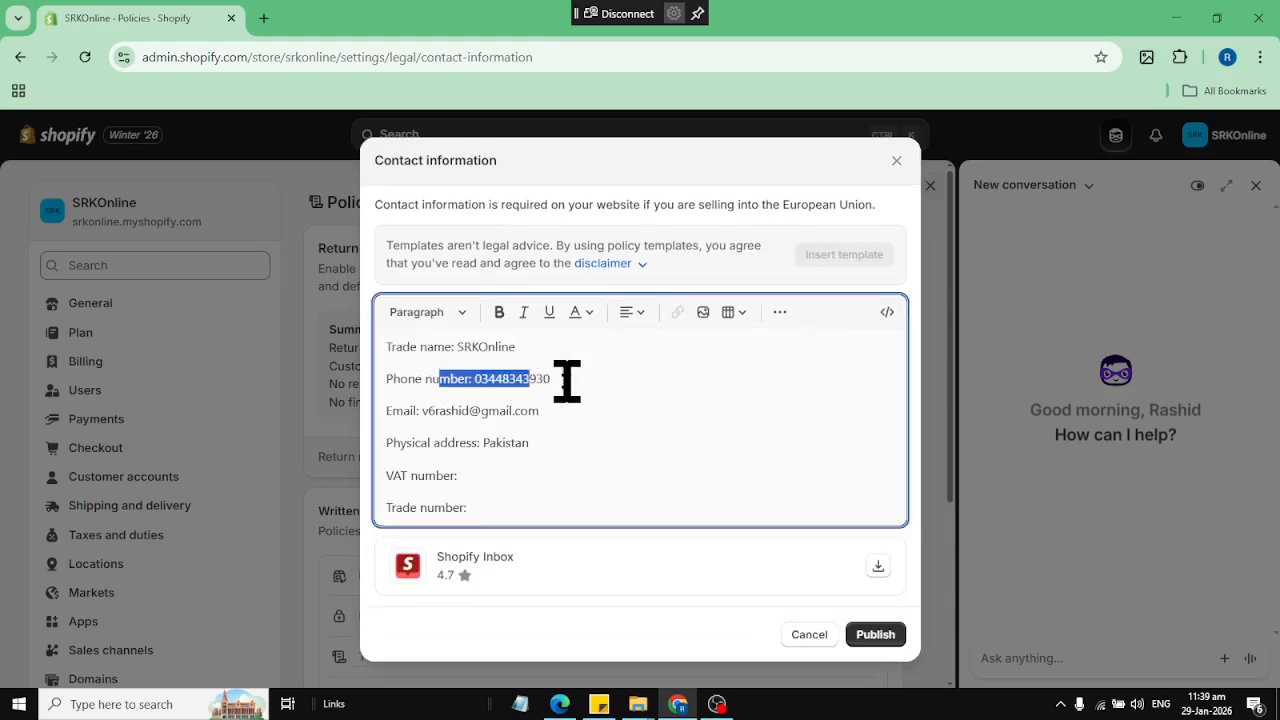
{"action": "left_click_drag", "start_coordinate": [421, 411], "coordinate": [369, 443]}
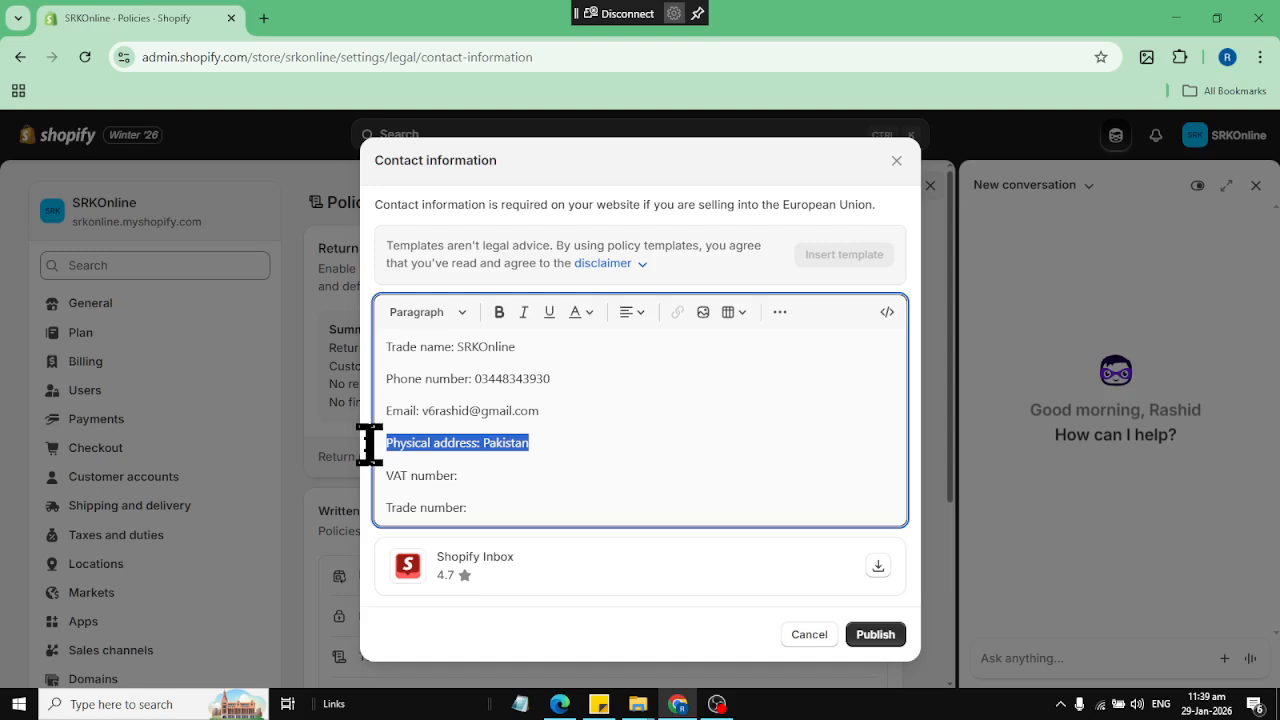
Enter the store's full physical address before the country, and delete the VAT number and trade number lines
{"action": "left_click", "coordinate": [487, 440]}
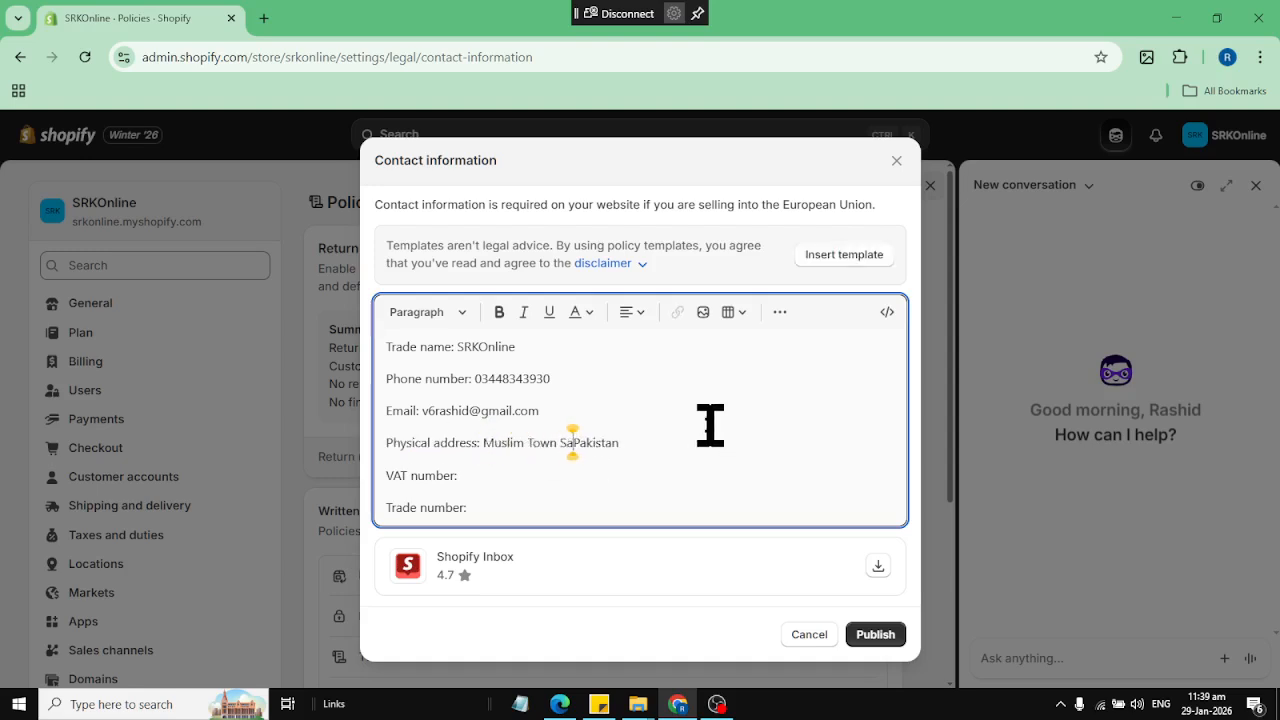
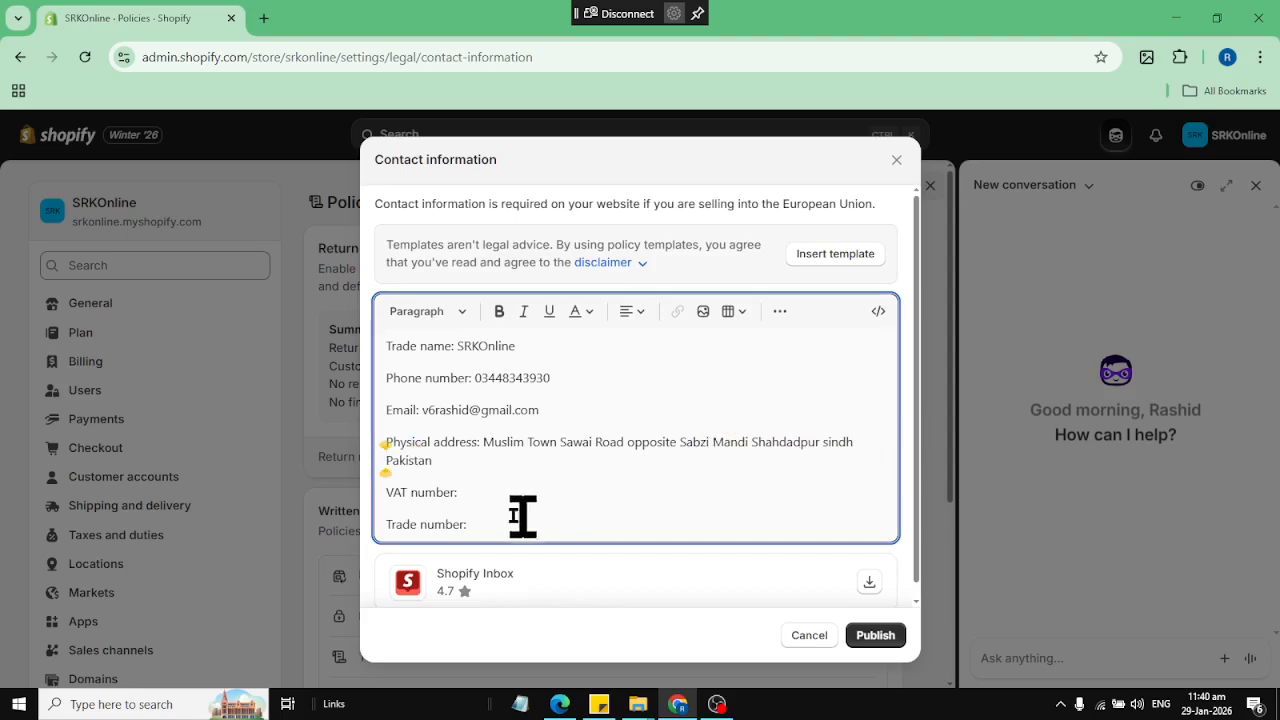
{"action": "left_click_drag", "start_coordinate": [470, 522], "coordinate": [377, 483]}
{"action": "key", "text": "BackSpace"}
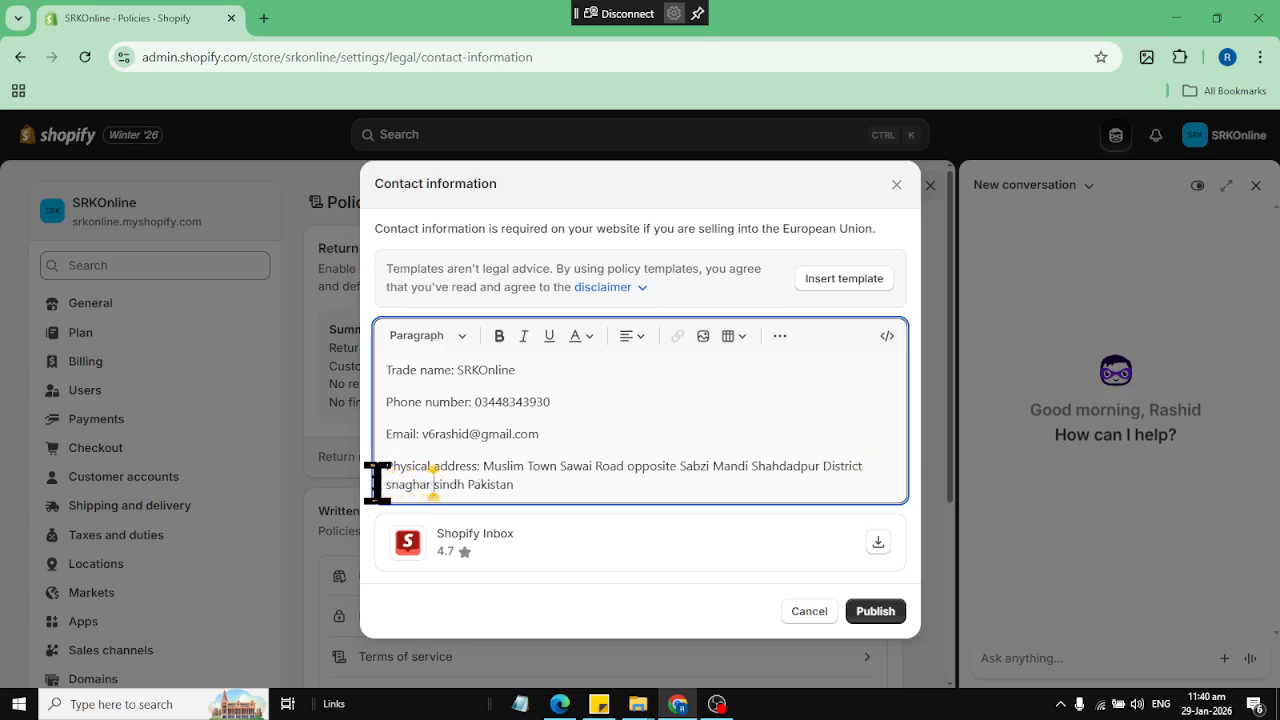
Publish the contact information and look over the list of written policies
{"action": "left_click", "coordinate": [875, 605]}
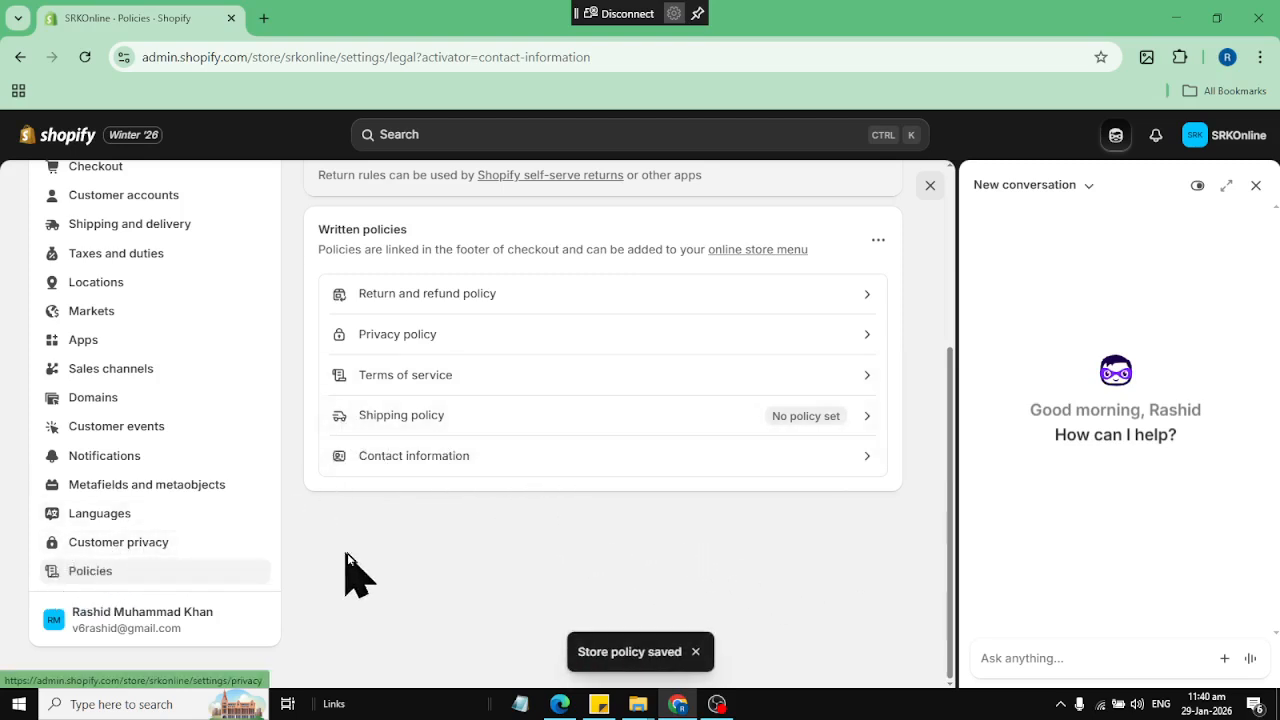
{"action": "scroll", "coordinate": [346, 571], "scroll_direction": "up", "scroll_amount": 5}
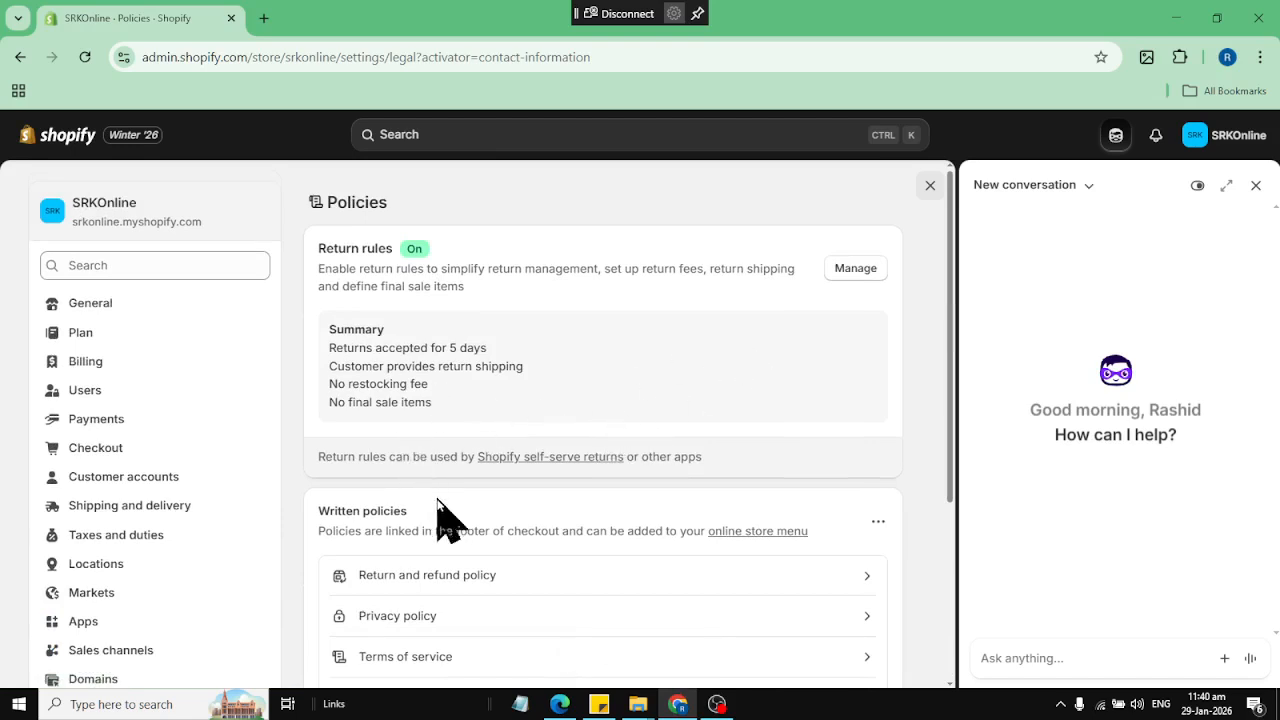
{"action": "scroll", "coordinate": [446, 518], "scroll_direction": "down", "scroll_amount": 2}
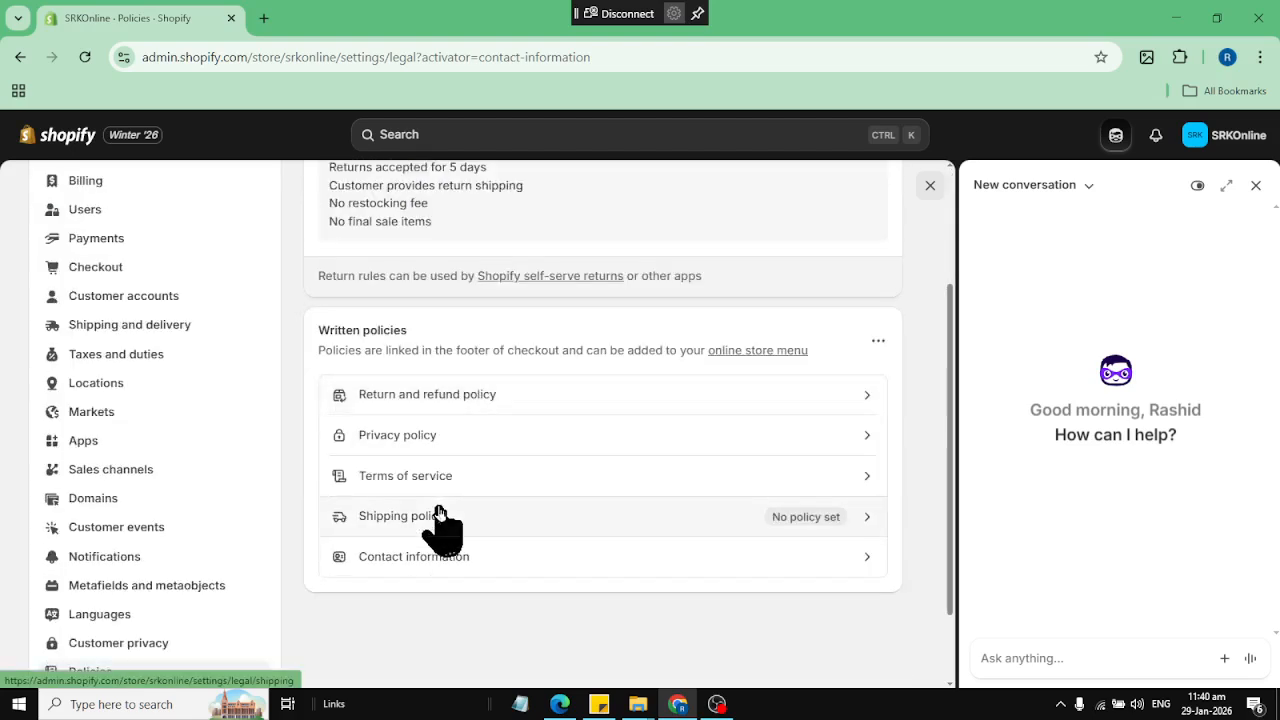